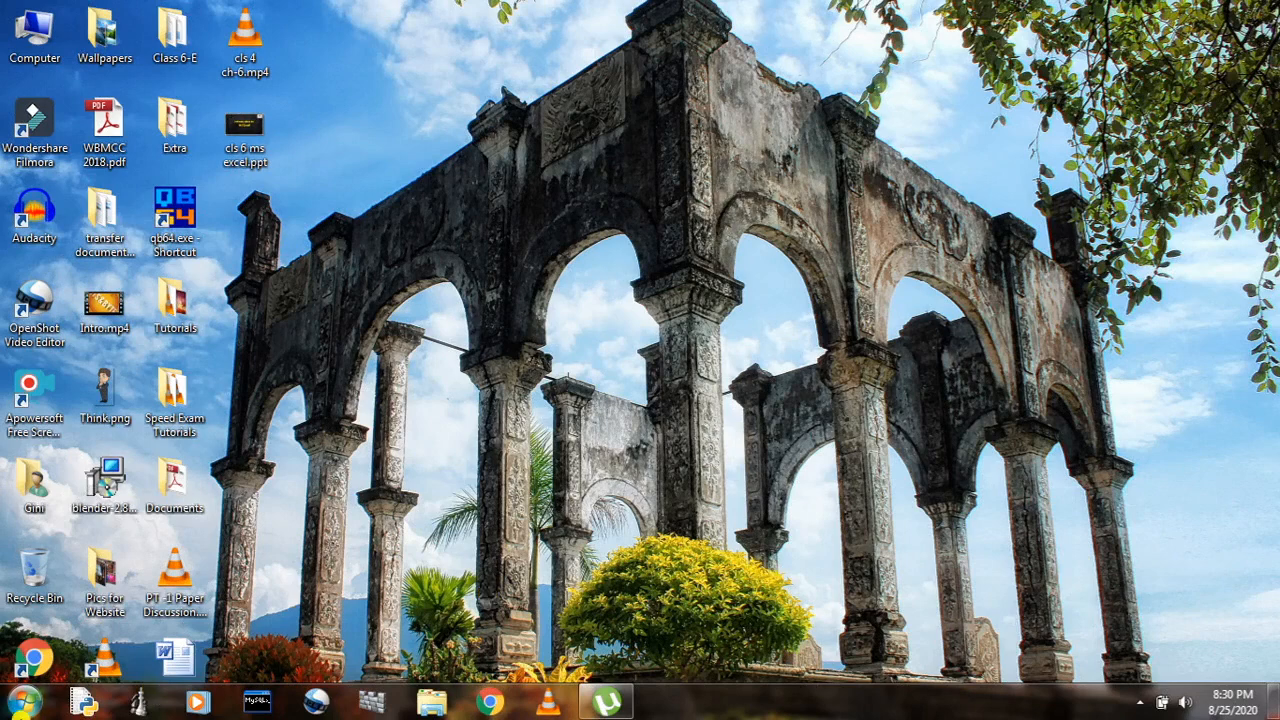
Launch Microsoft Office Excel 2007 from the Microsoft Office program group.
click(25, 703)
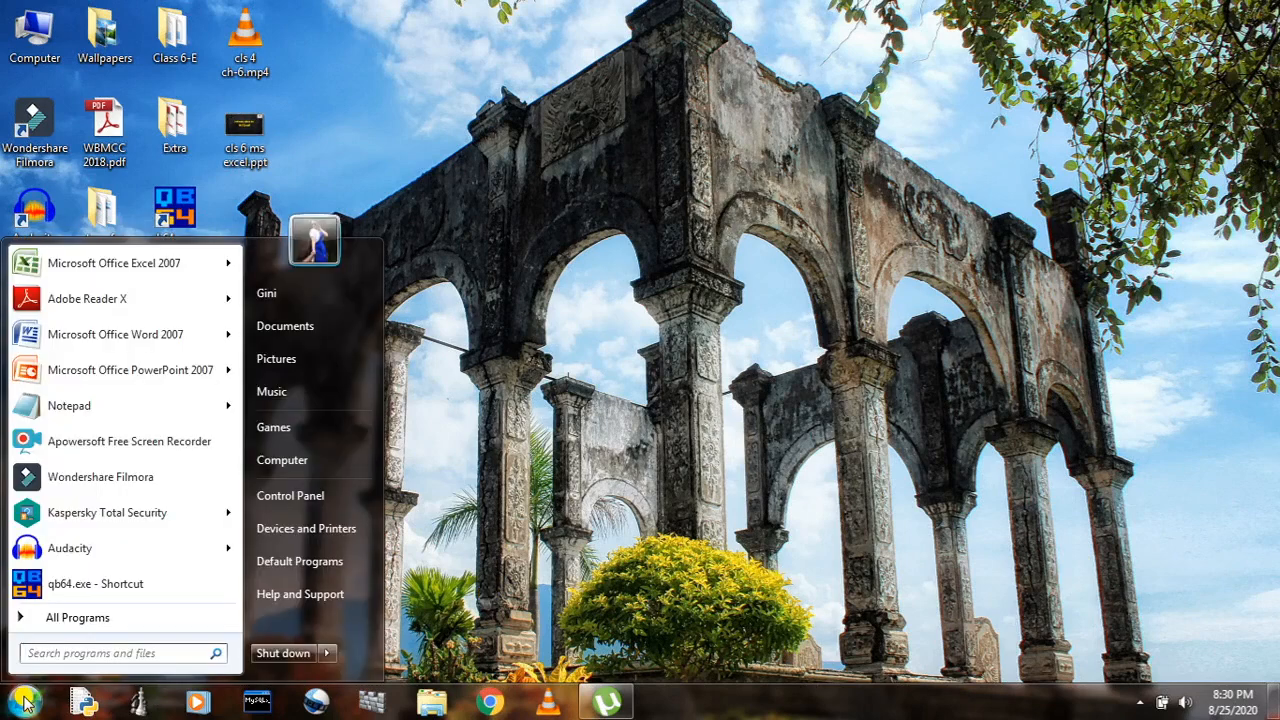
click(110, 616)
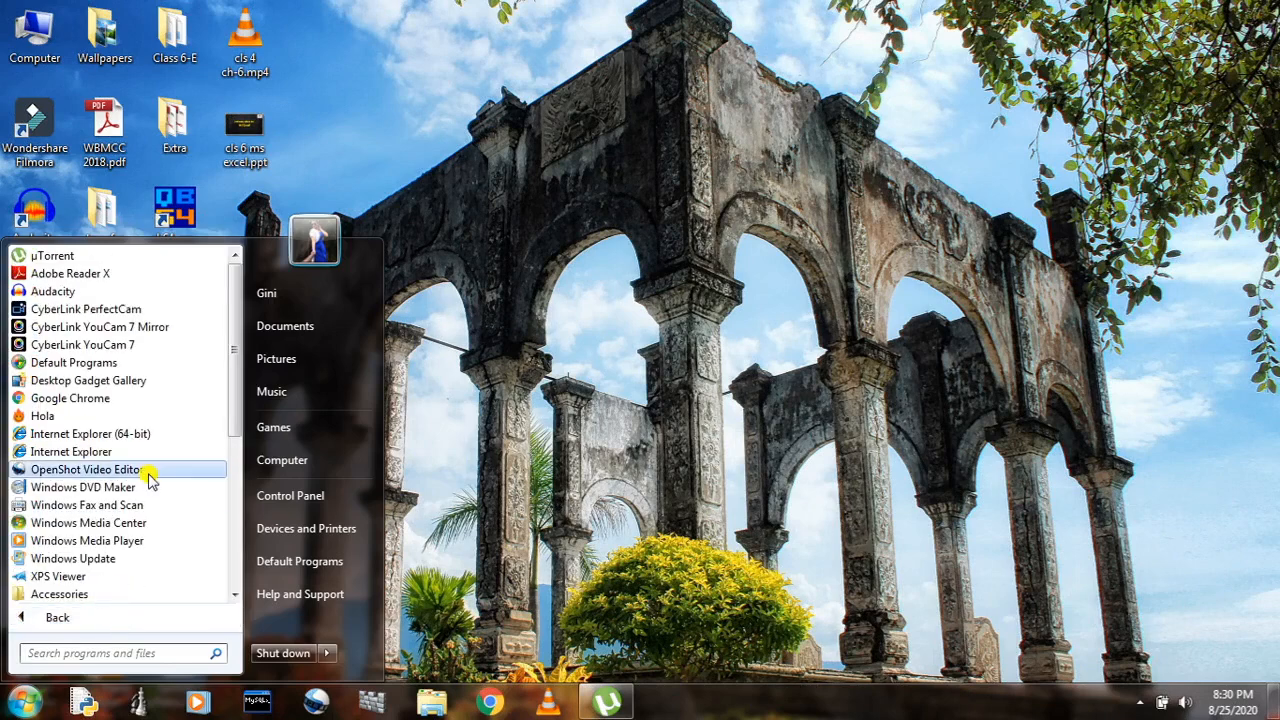
scroll(145, 476, down, 5)
scroll(147, 478, down, 1)
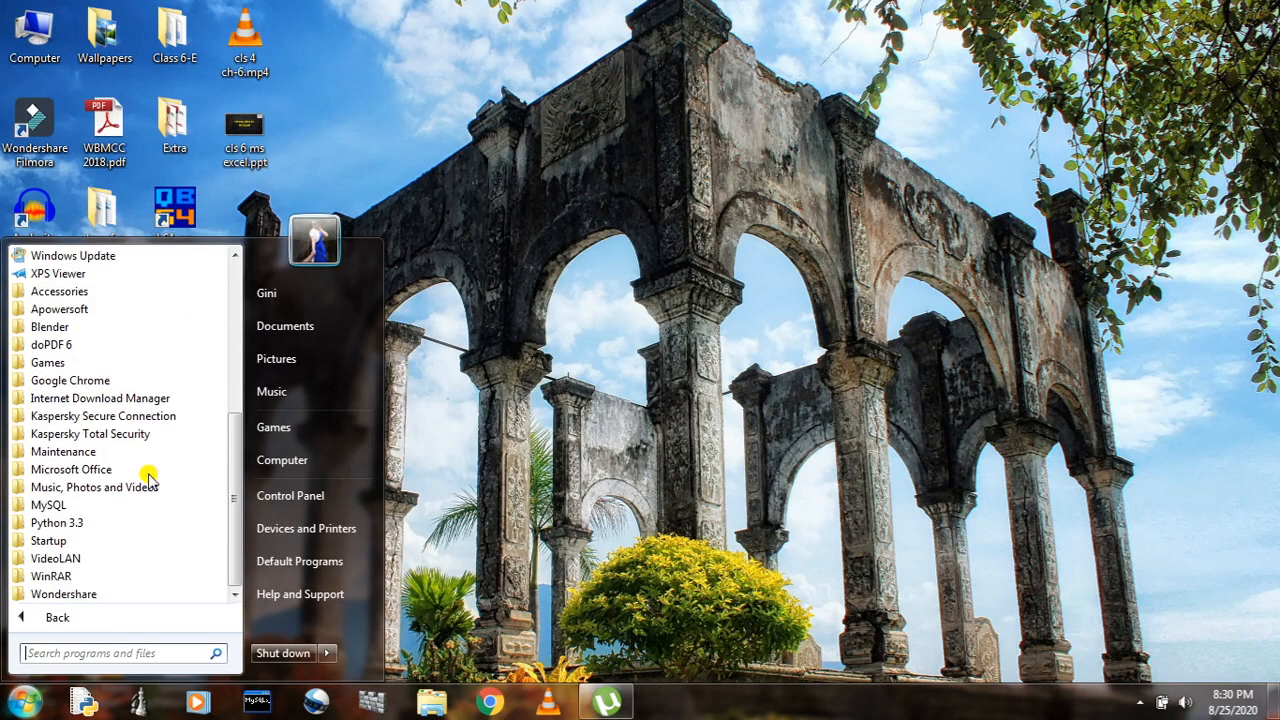
click(86, 470)
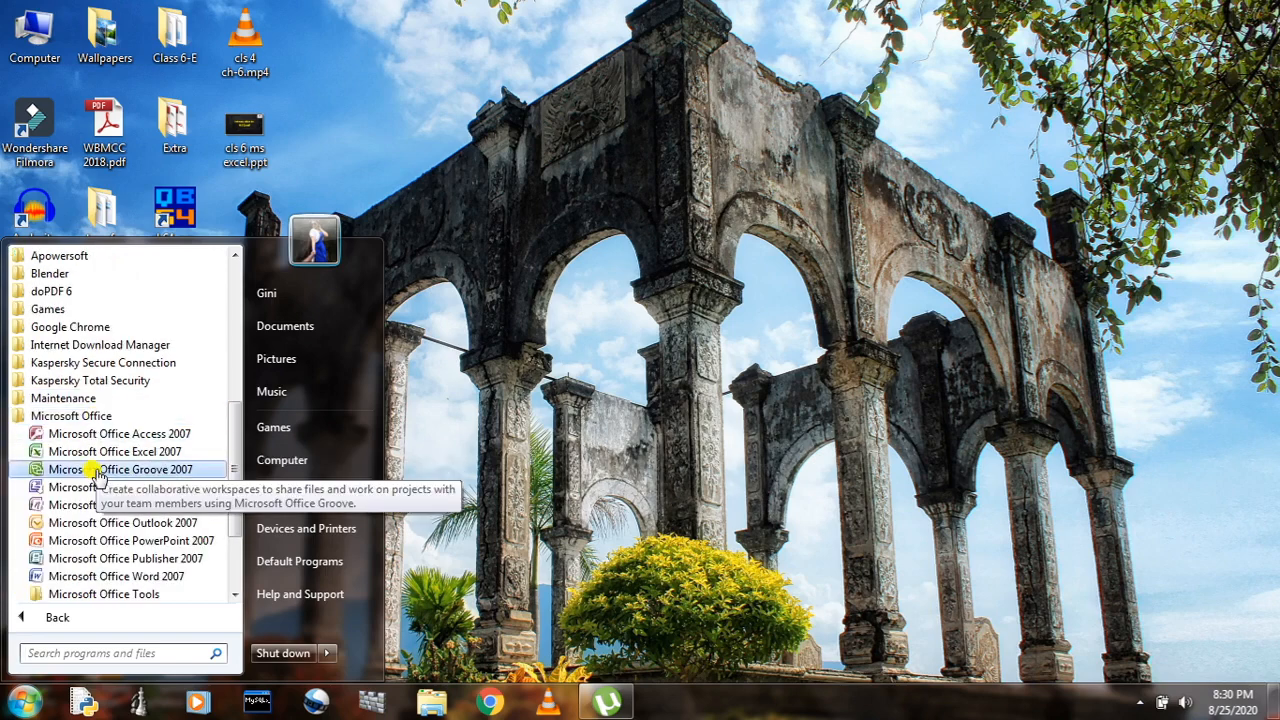
click(166, 452)
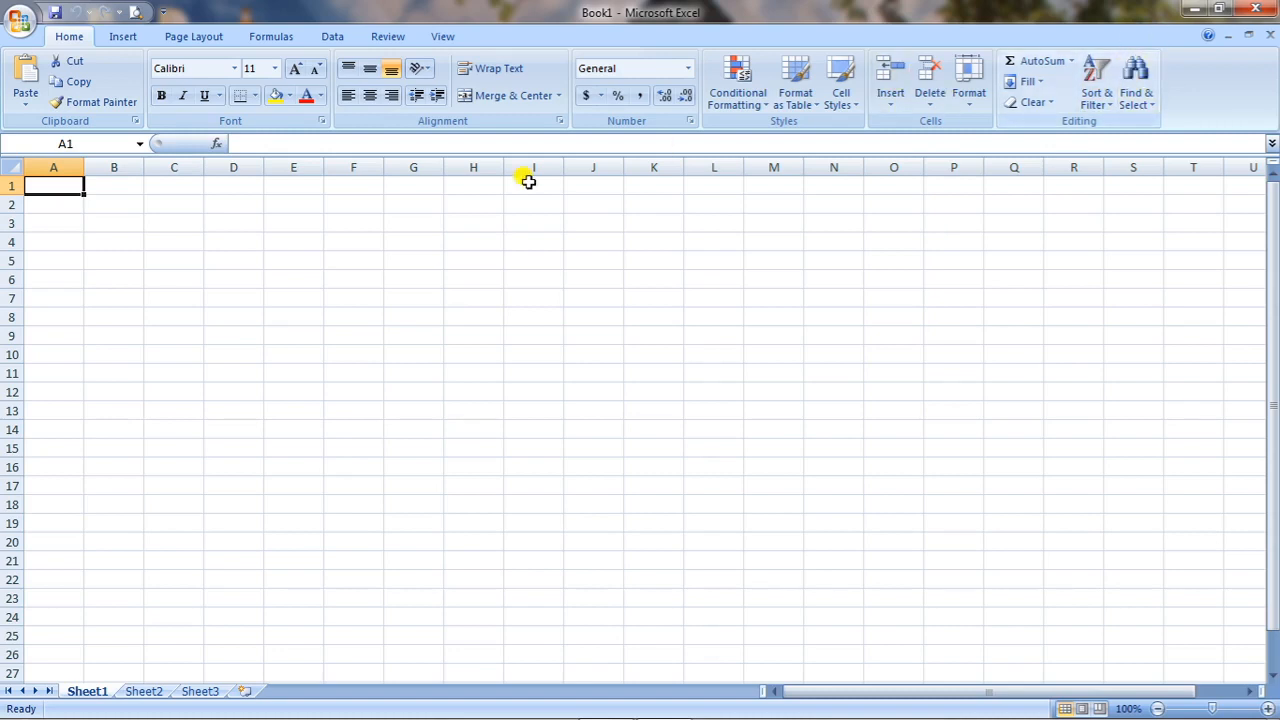
click(173, 254)
click(316, 262)
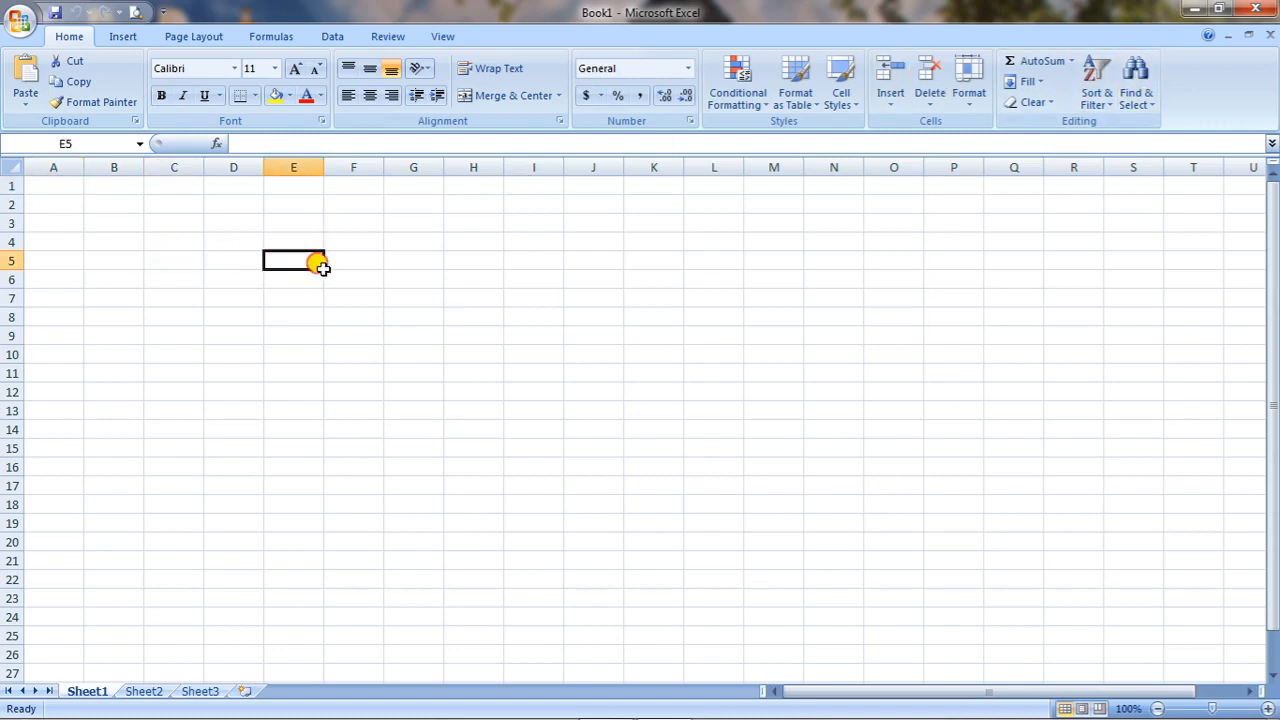
click(390, 268)
click(555, 257)
click(319, 332)
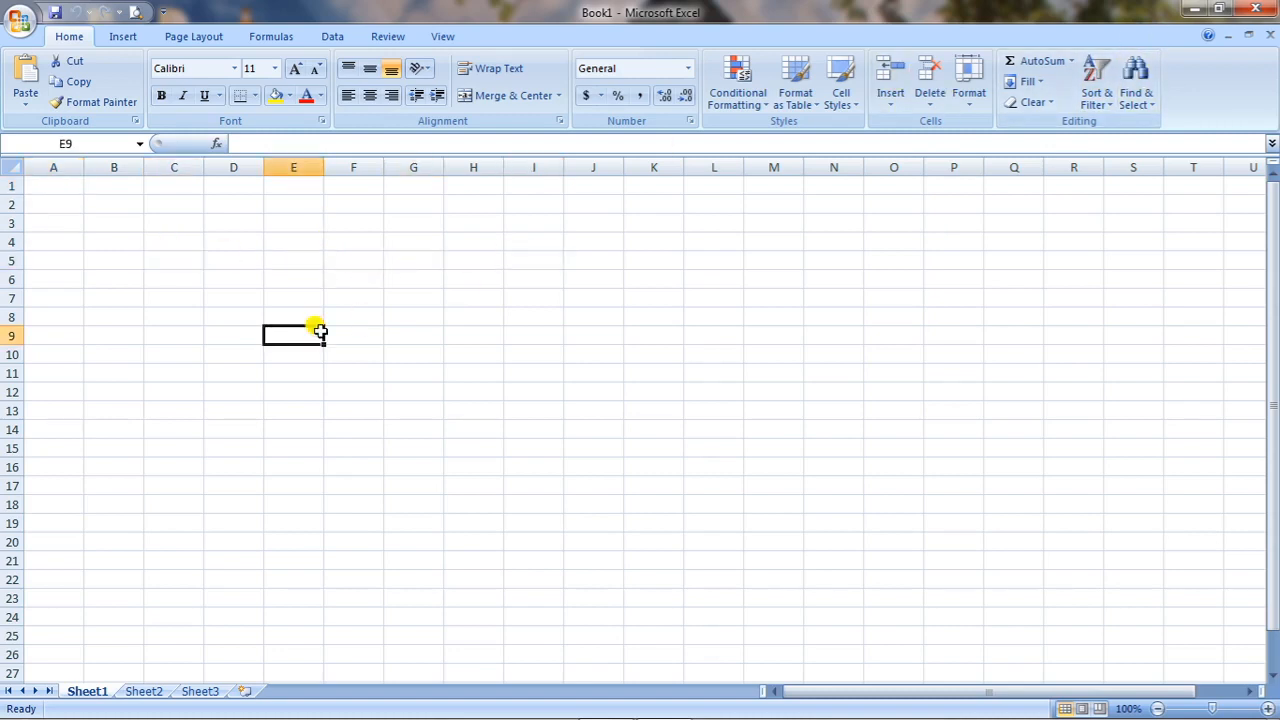
click(301, 282)
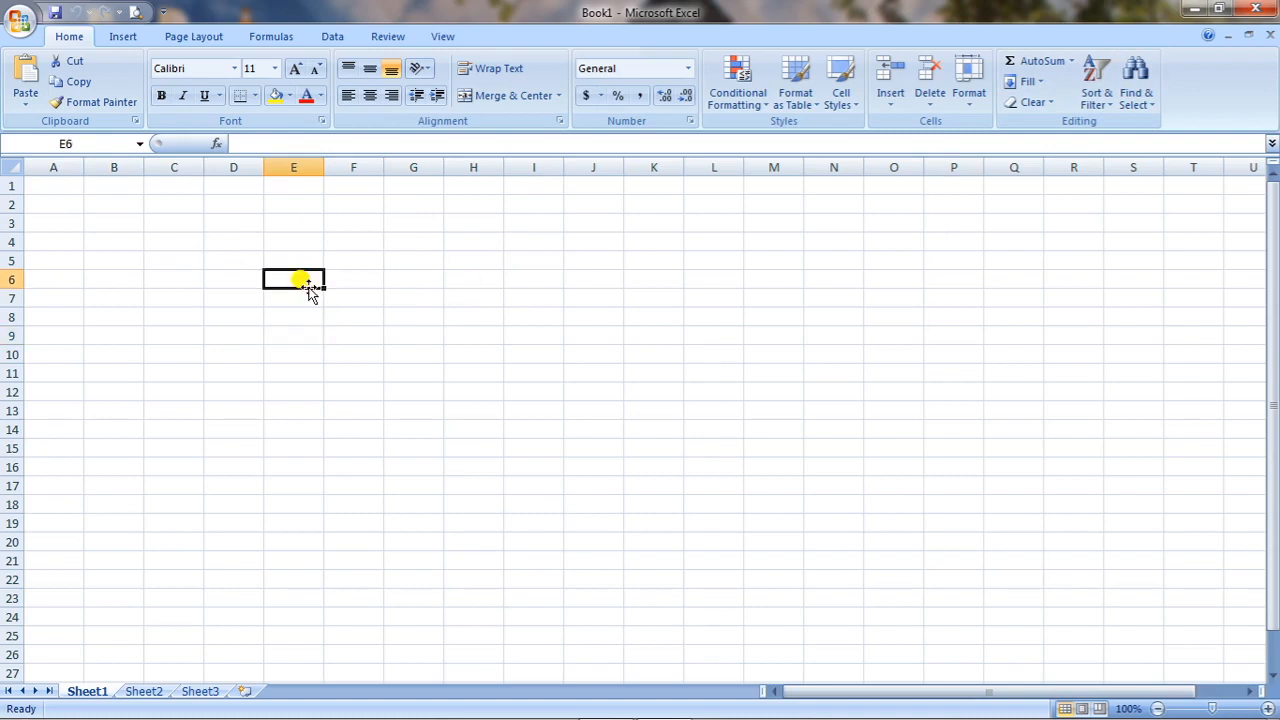
Highlight the entire columns A, B, C and D one at a time, going through them twice.
click(54, 167)
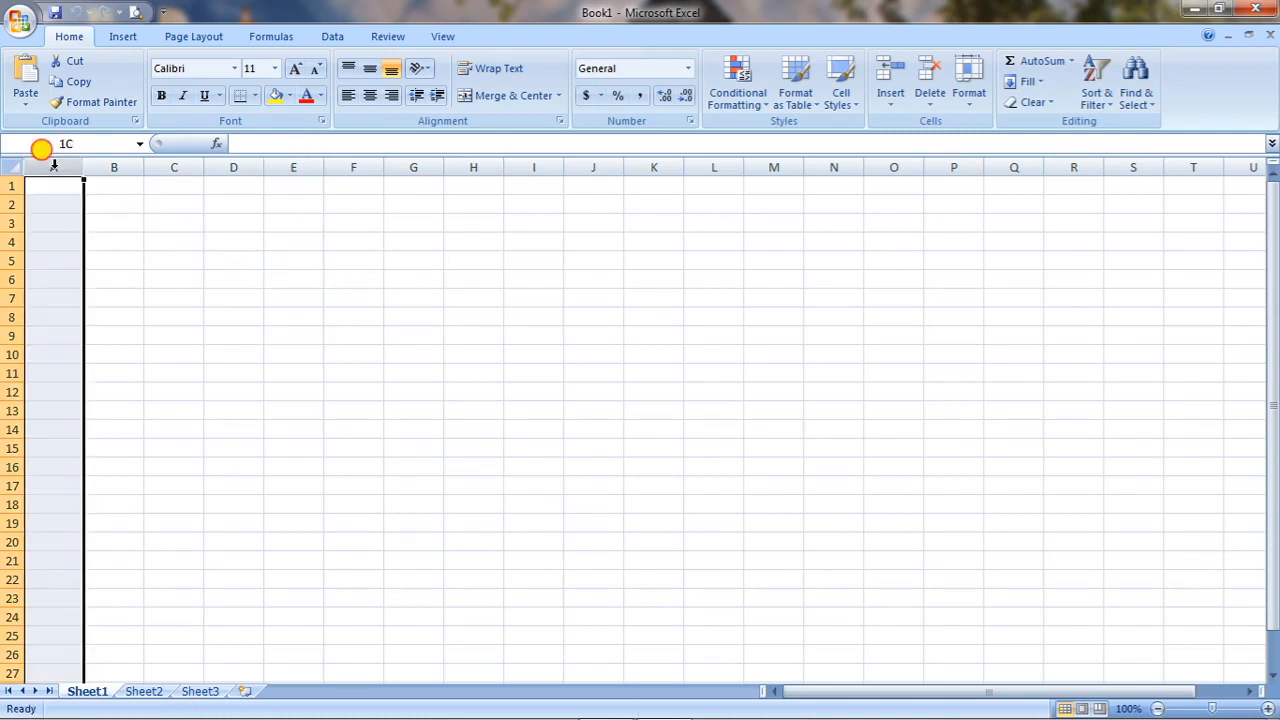
click(110, 167)
click(176, 167)
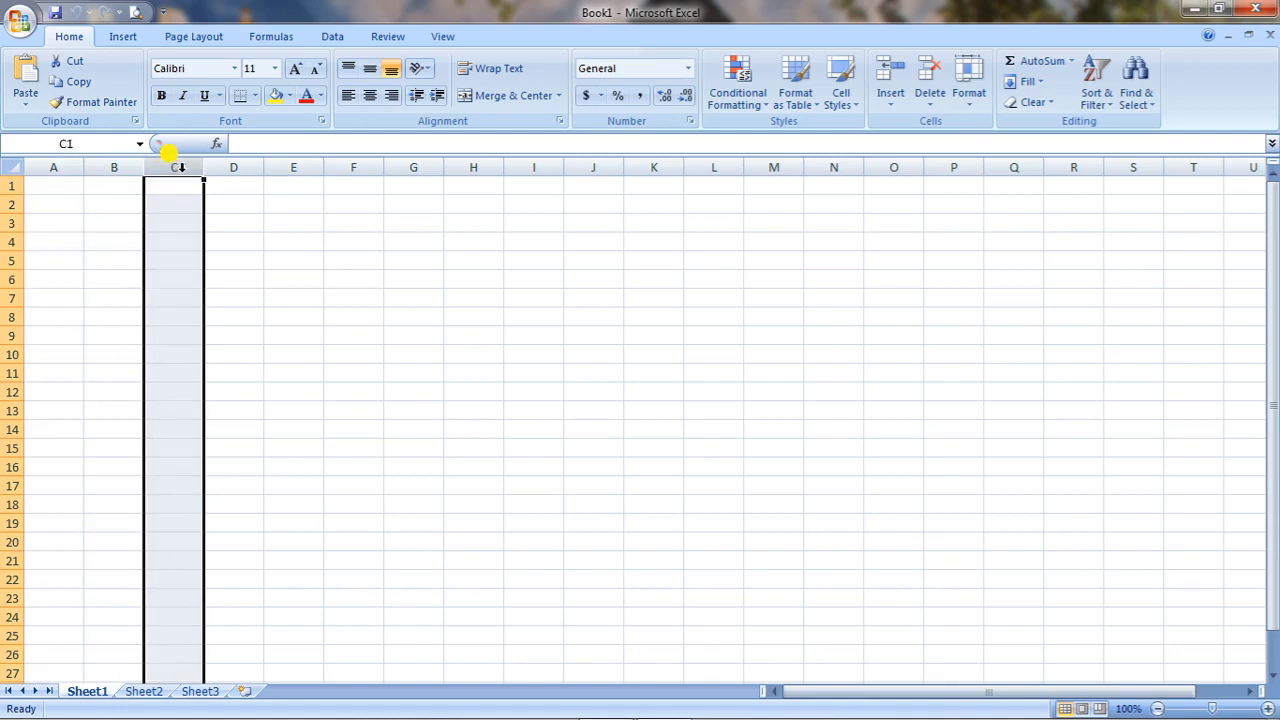
click(230, 167)
click(55, 167)
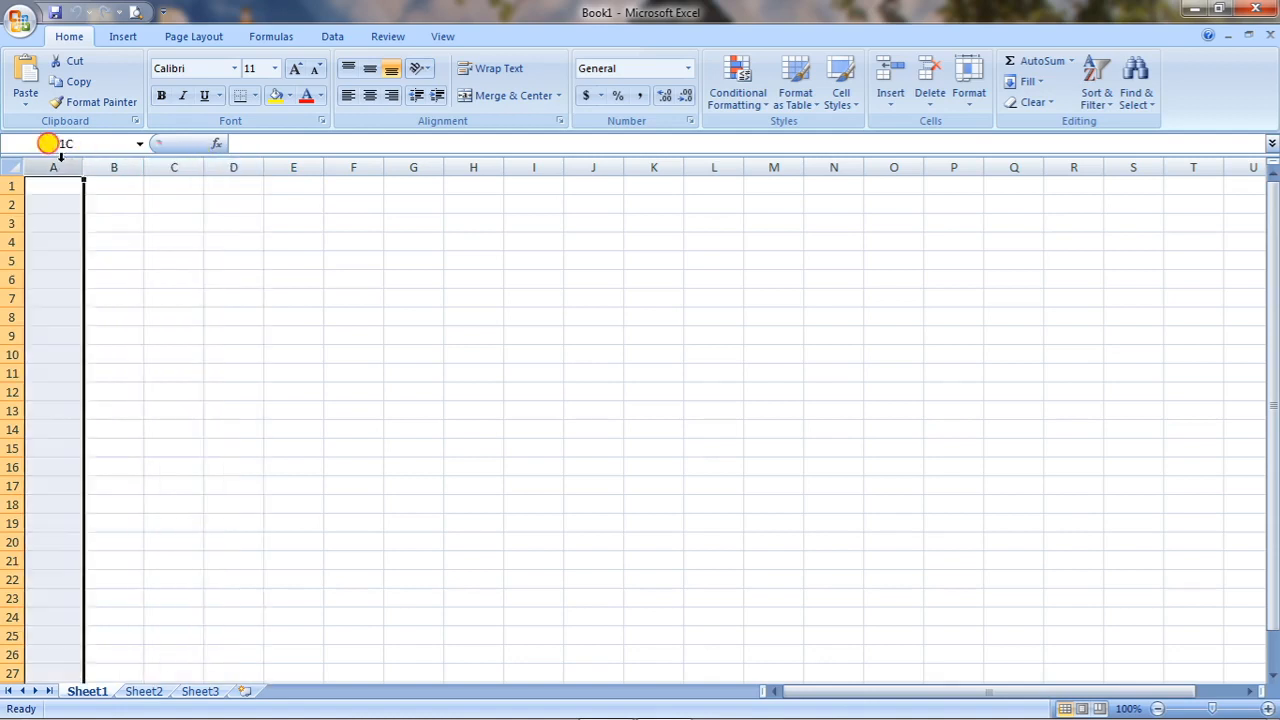
click(117, 167)
click(176, 167)
click(230, 167)
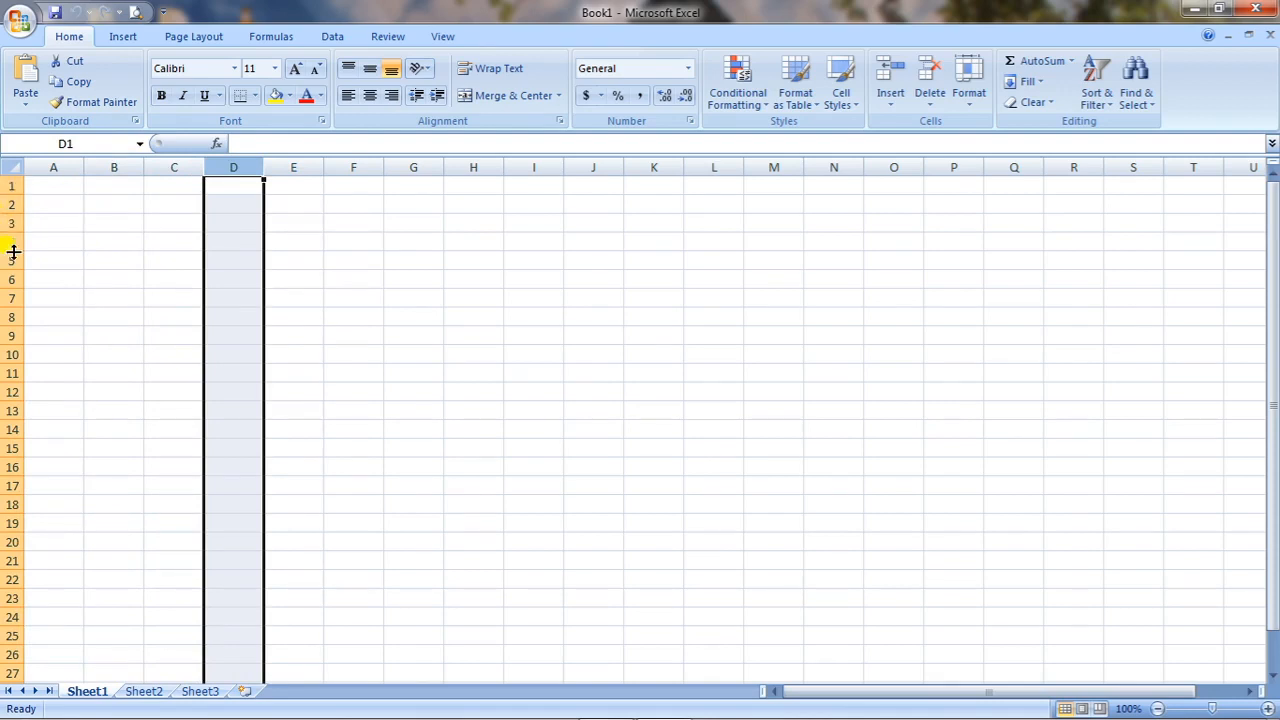
click(41, 187)
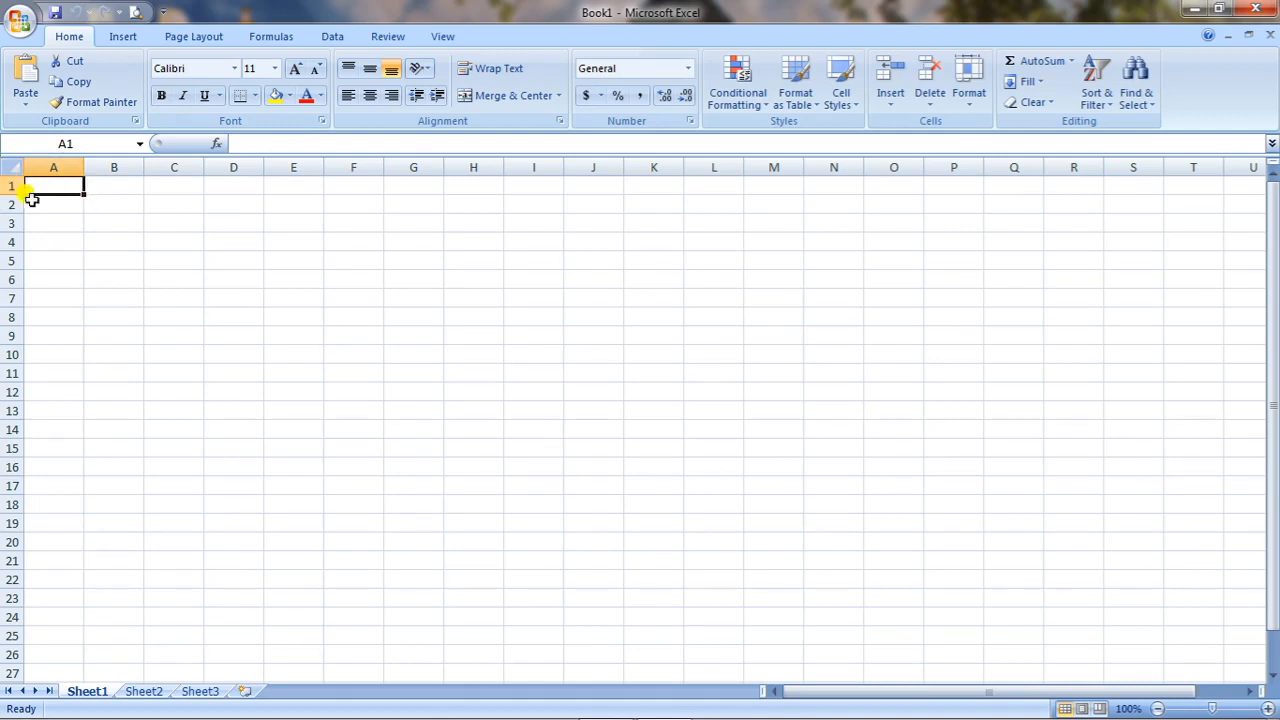
click(372, 244)
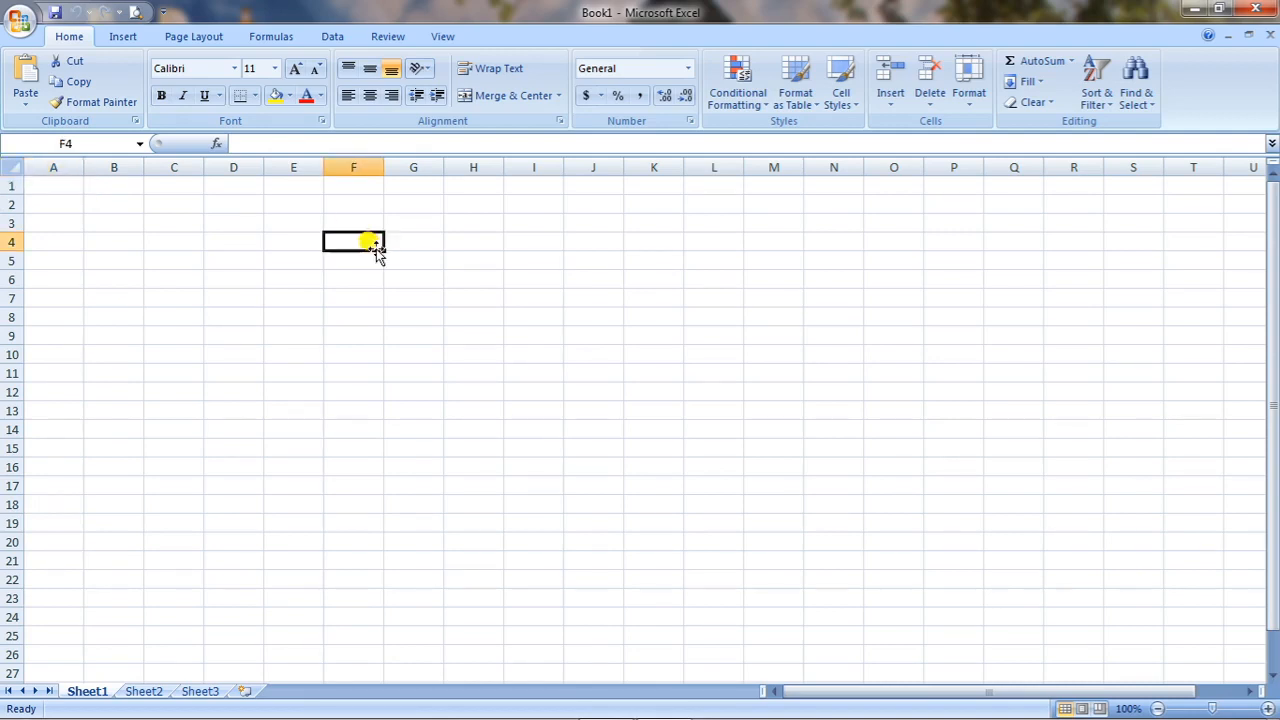
click(660, 240)
click(868, 244)
click(540, 338)
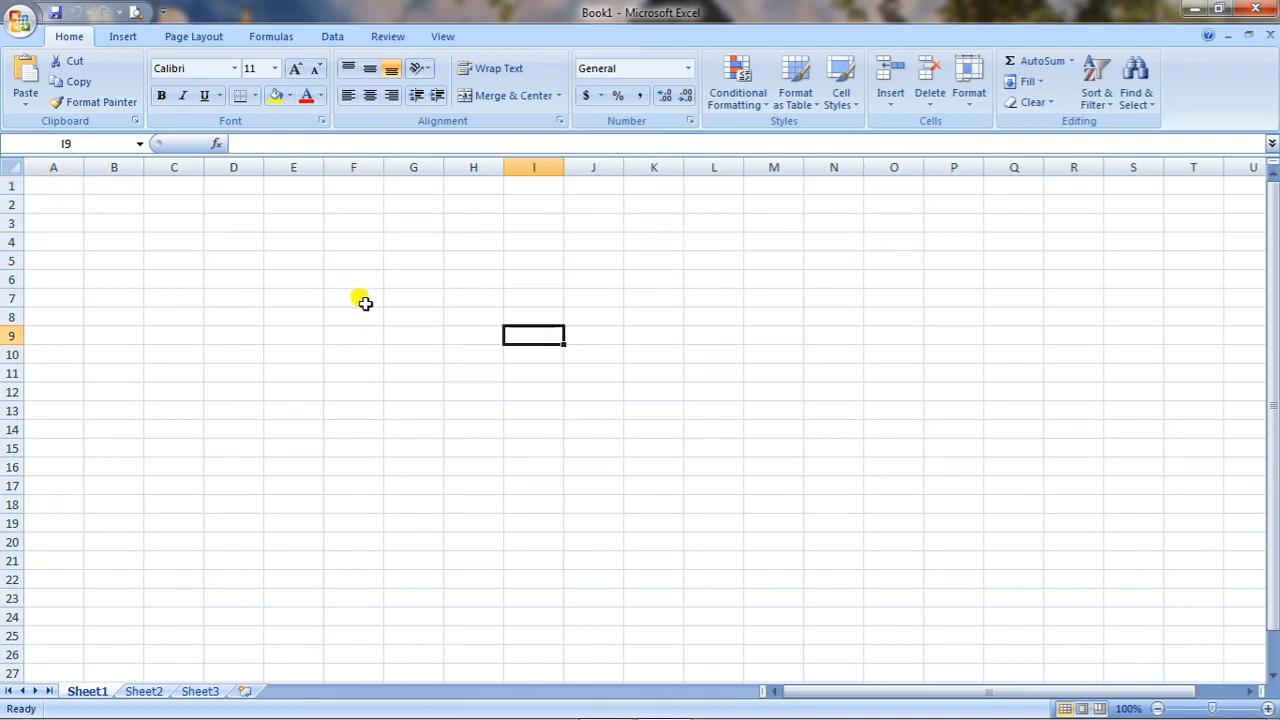
click(356, 299)
click(466, 256)
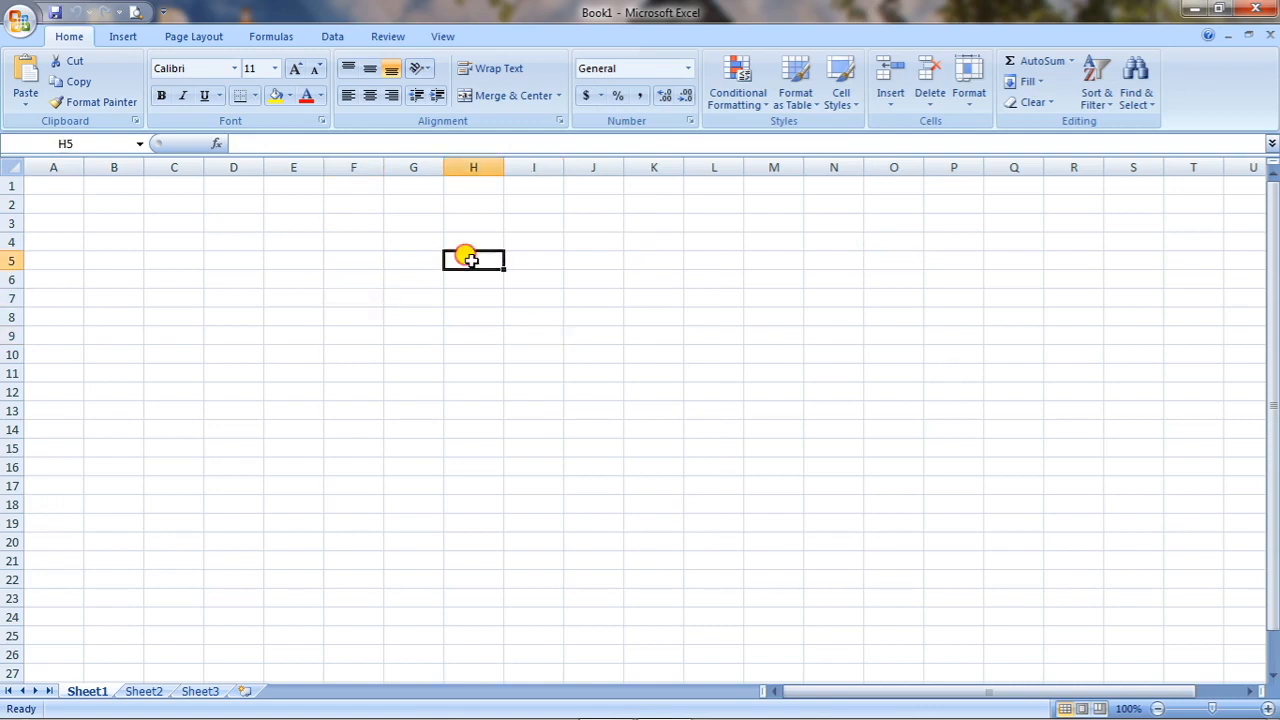
click(734, 260)
click(510, 314)
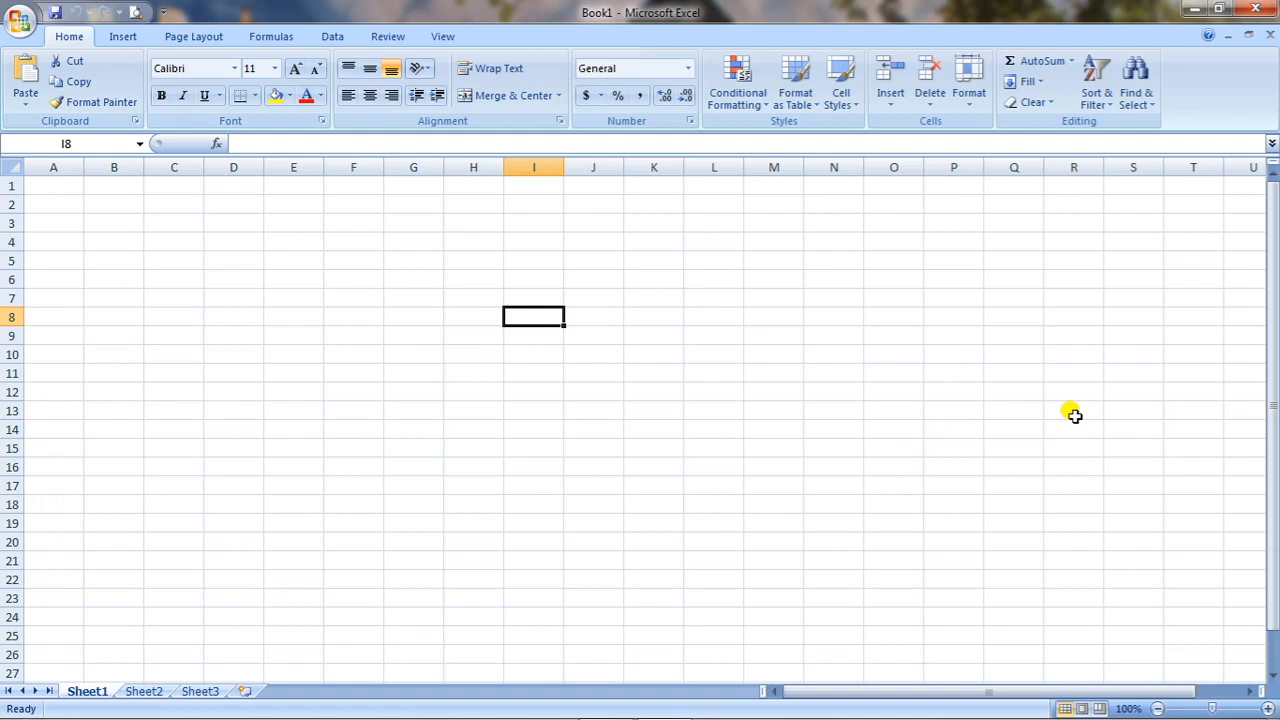
click(146, 348)
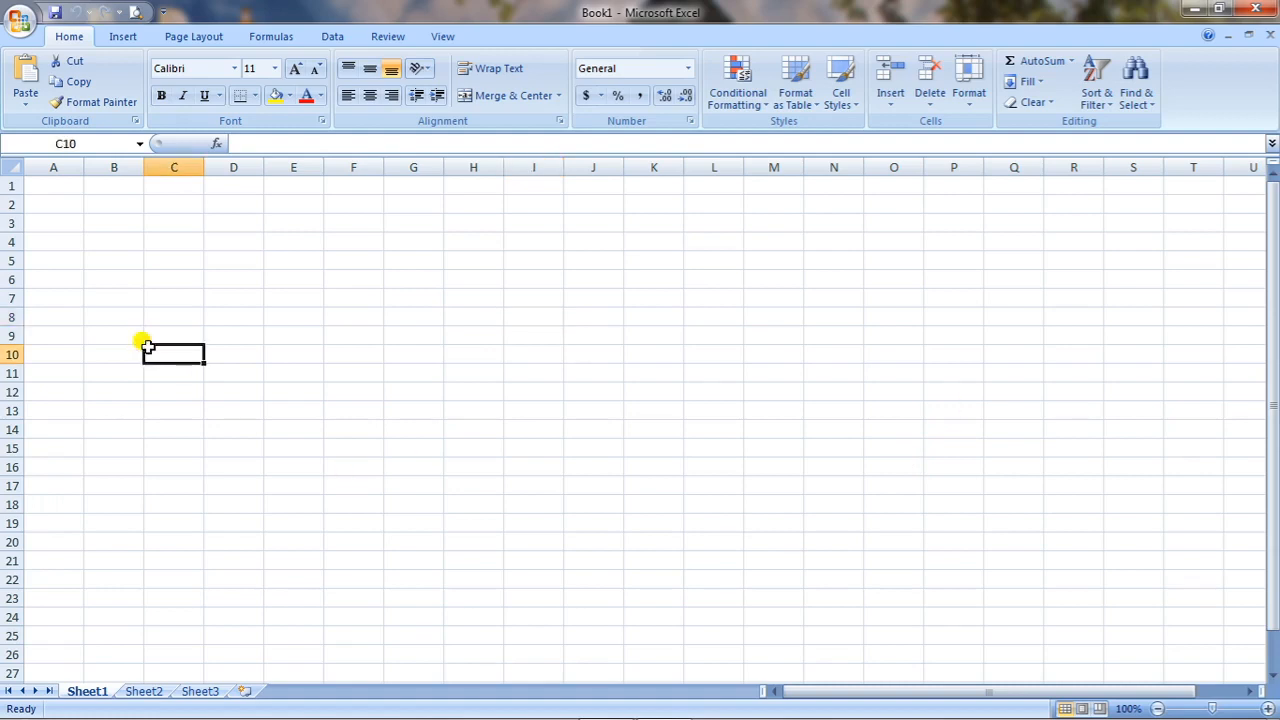
click(108, 236)
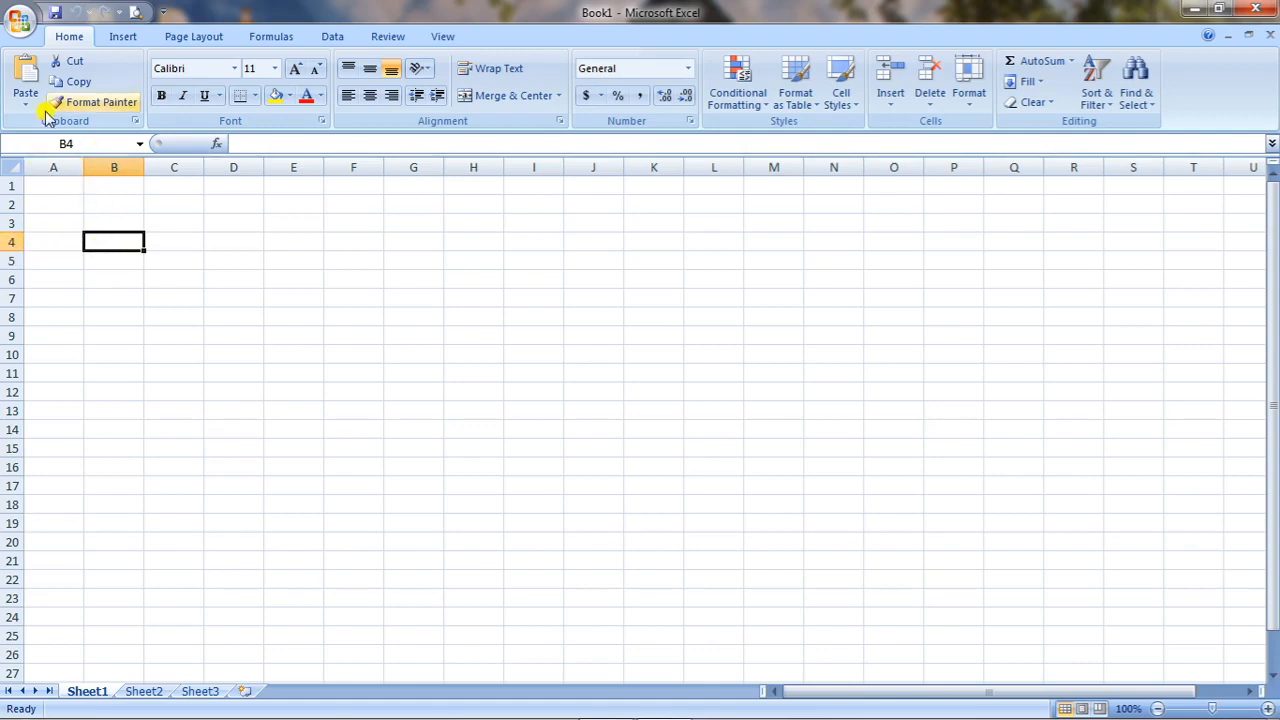
click(284, 206)
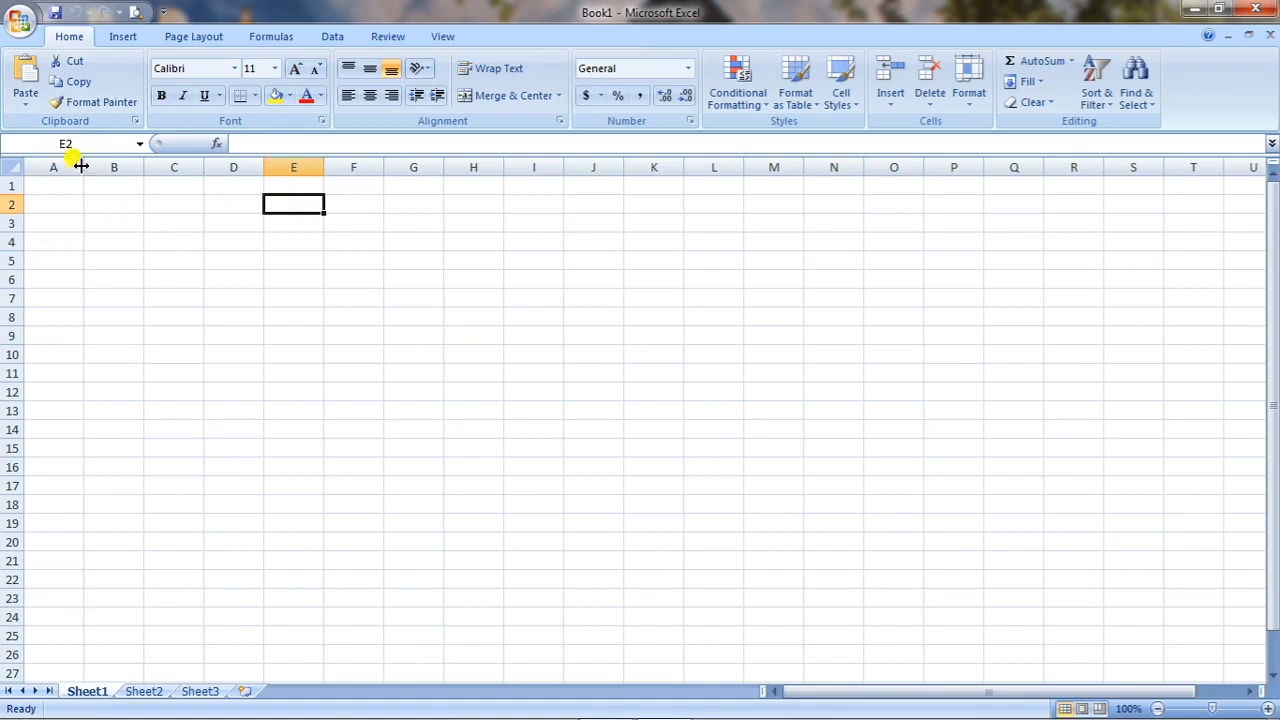
click(240, 429)
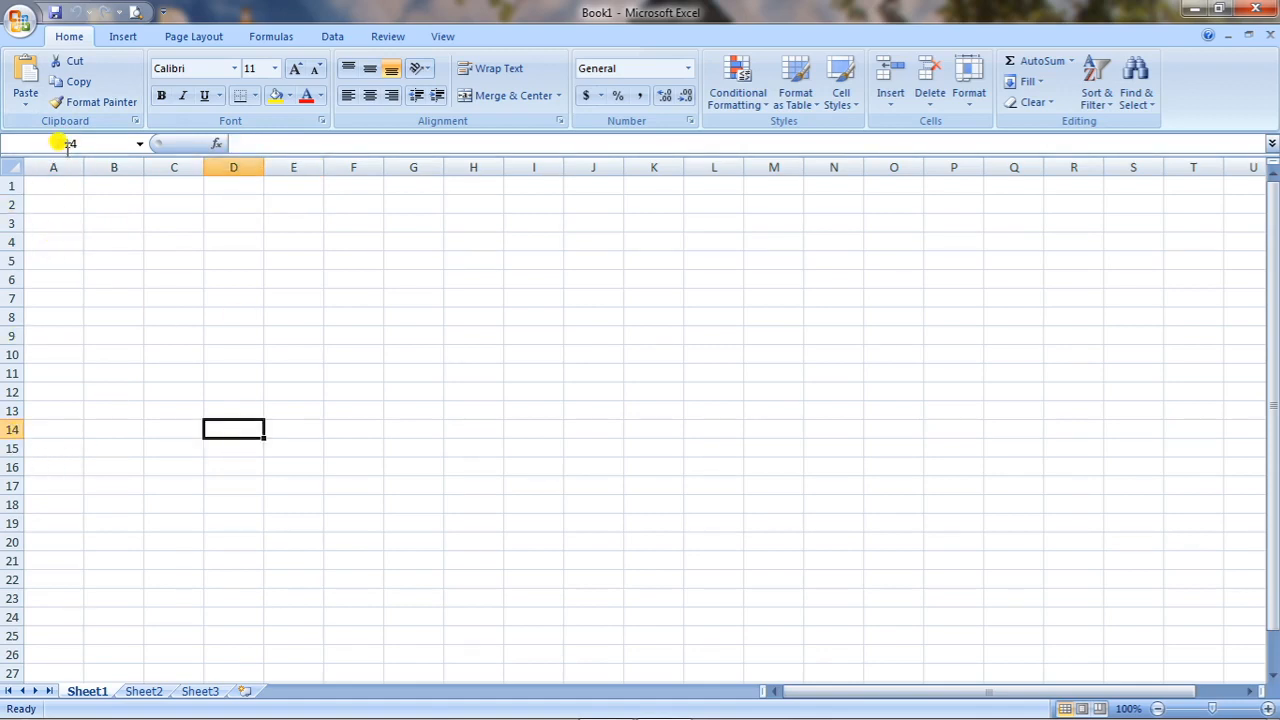
click(768, 449)
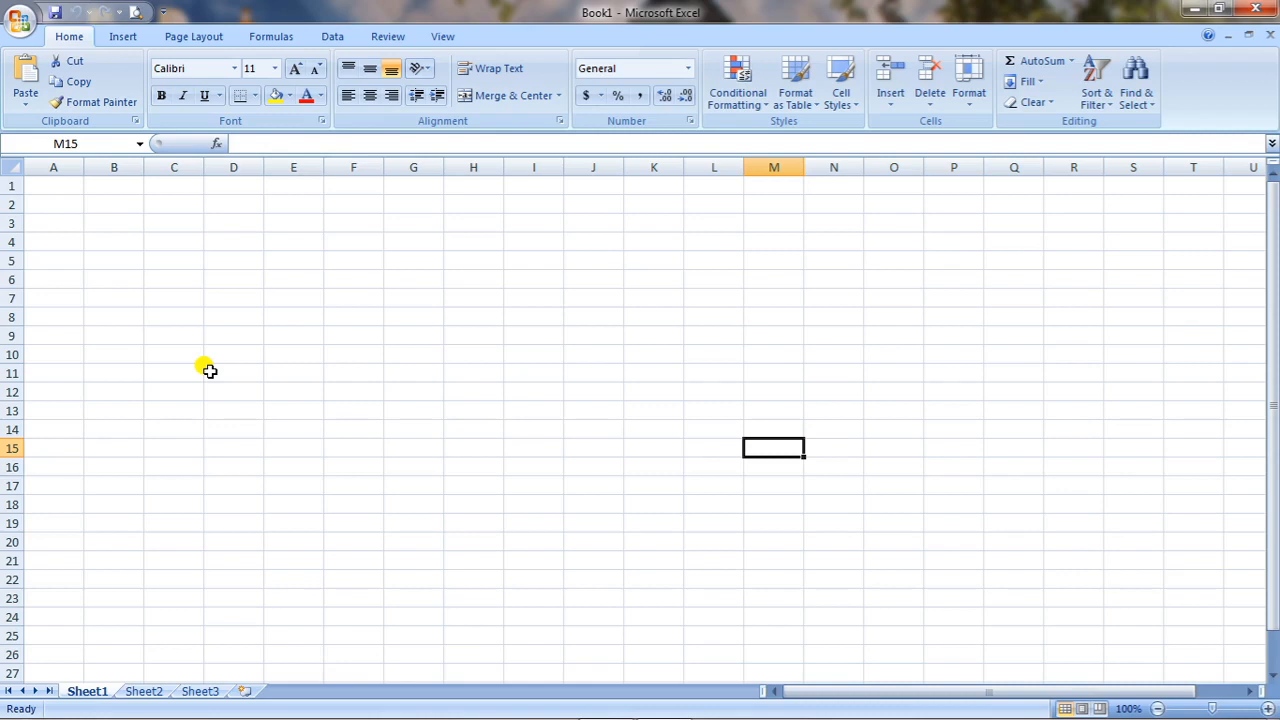
click(124, 270)
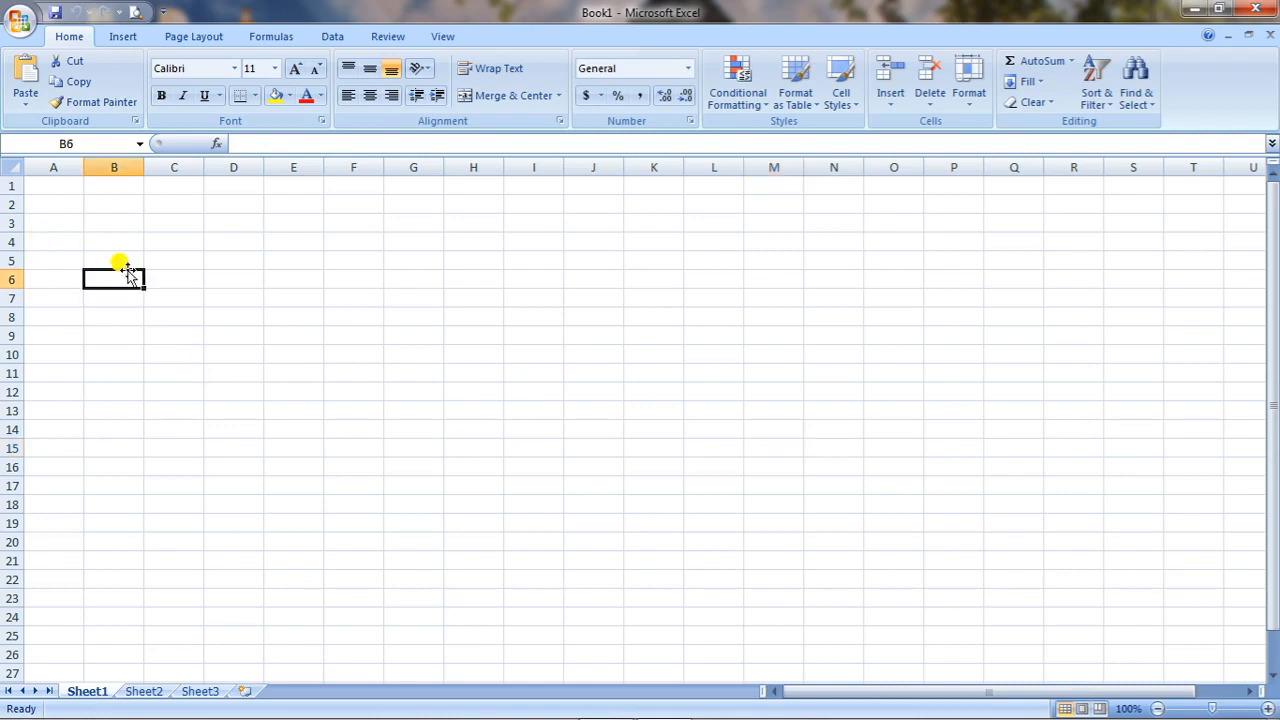
click(68, 186)
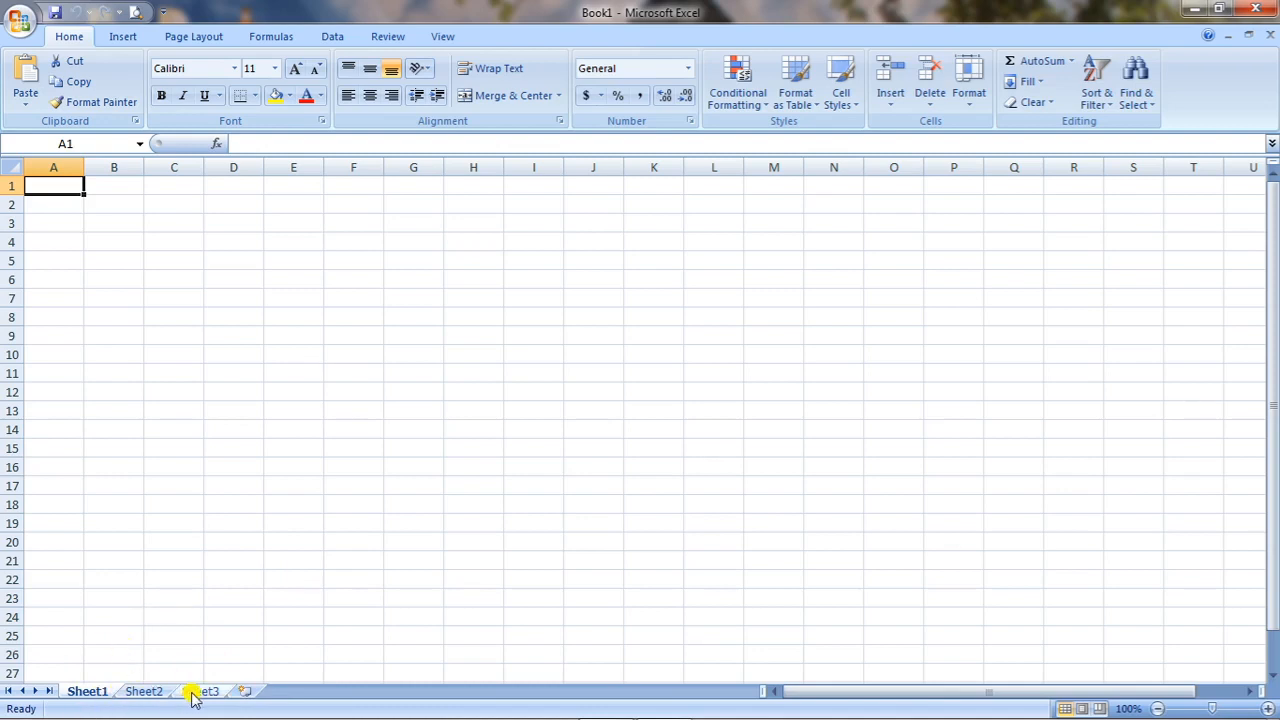
Add three new worksheets to the workbook after Sheet3.
click(245, 692)
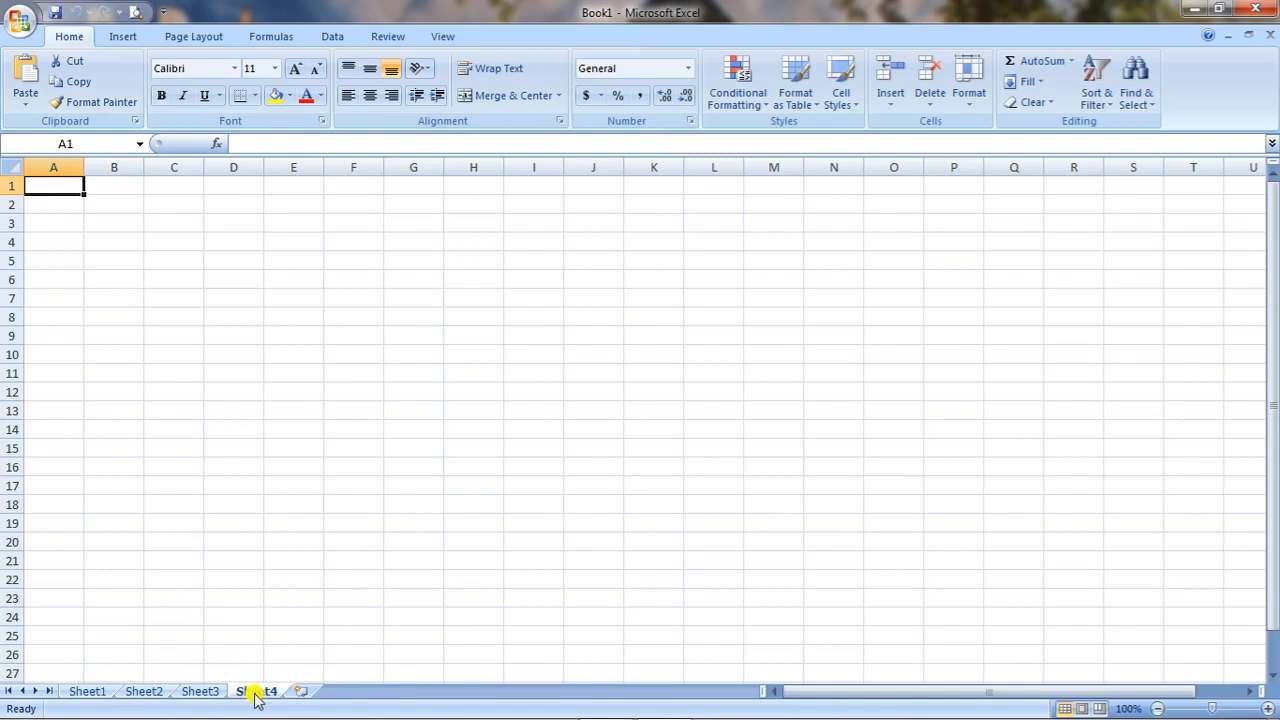
click(302, 692)
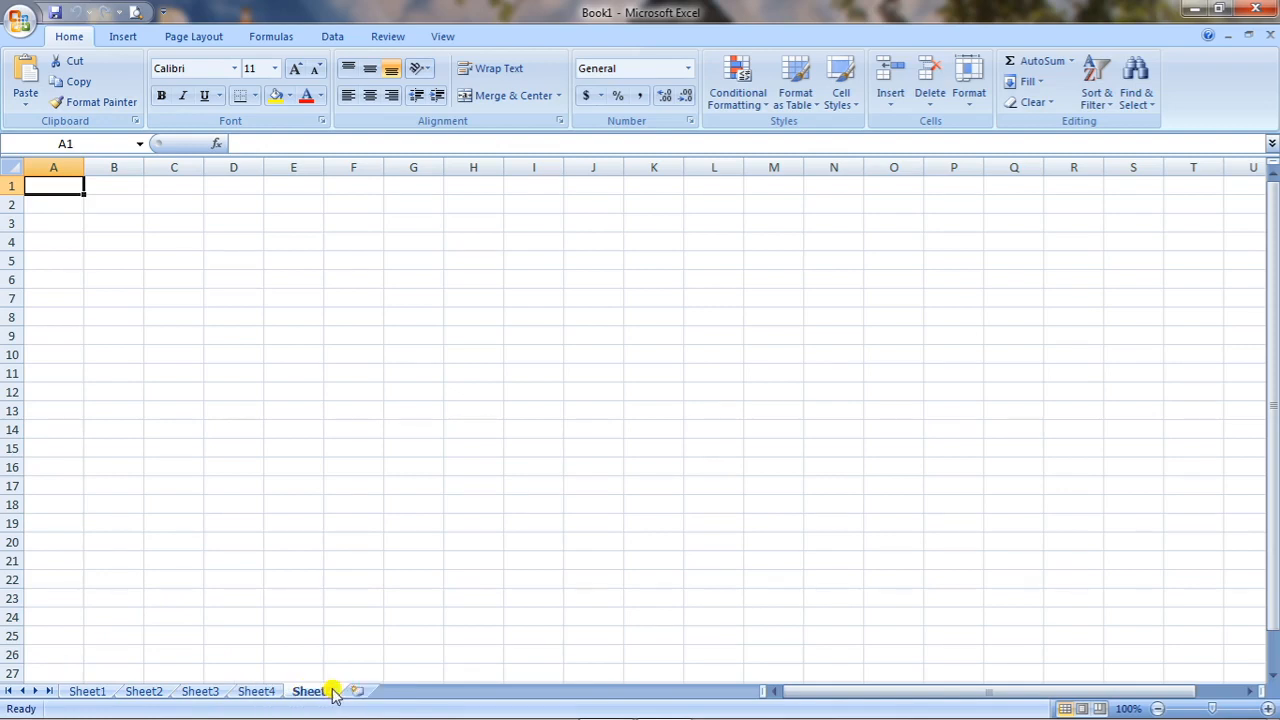
click(358, 691)
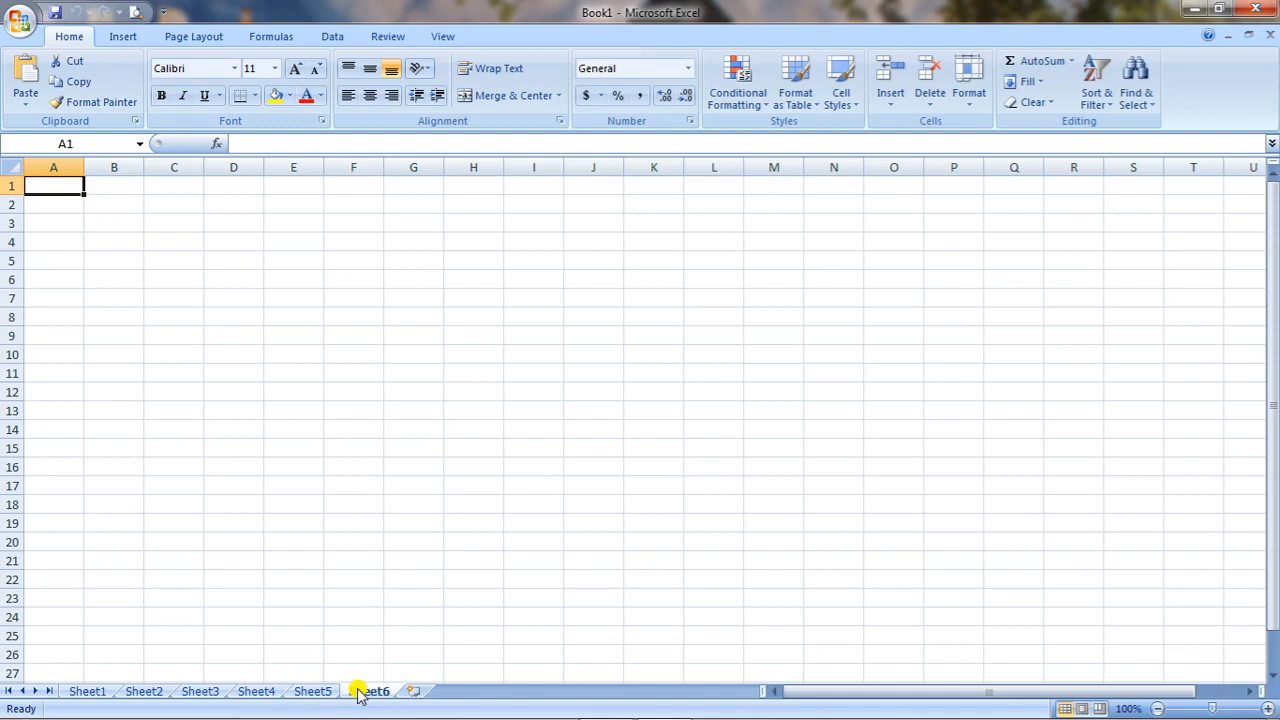
View the worksheets Sheet1 through Sheet5 in turn and return to Sheet1.
click(90, 692)
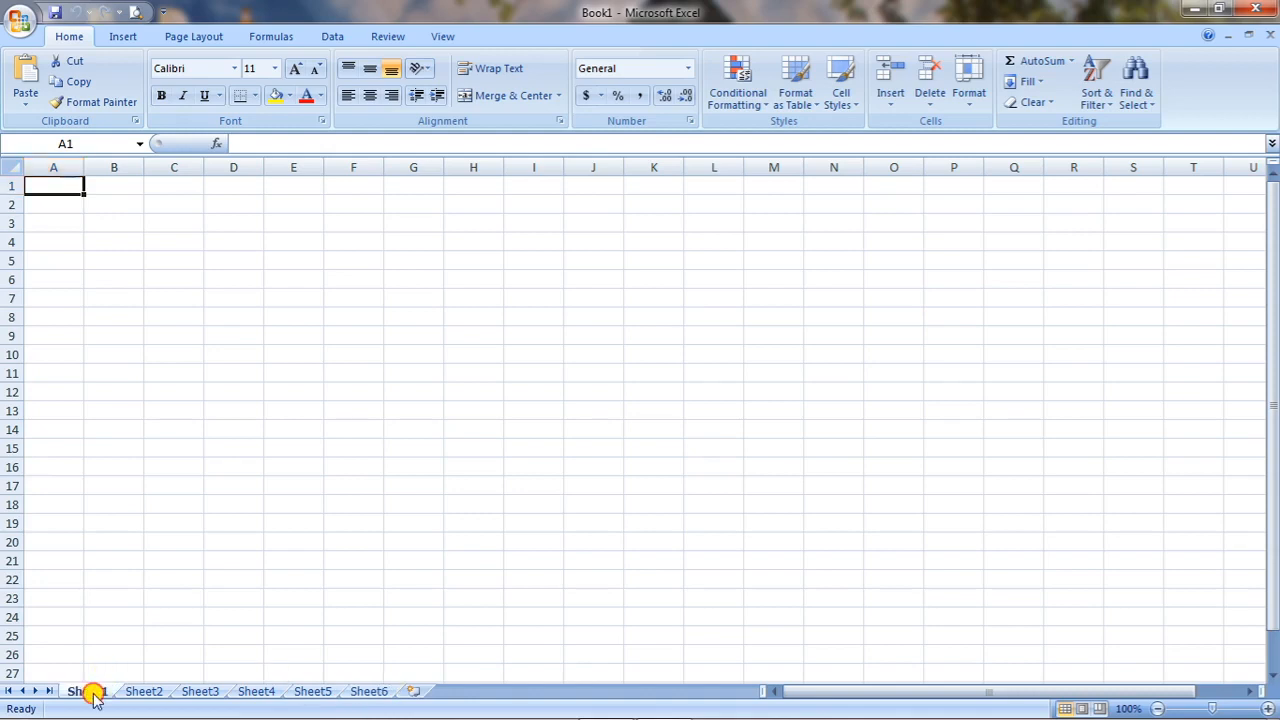
click(145, 692)
click(200, 692)
click(256, 692)
click(312, 692)
click(85, 692)
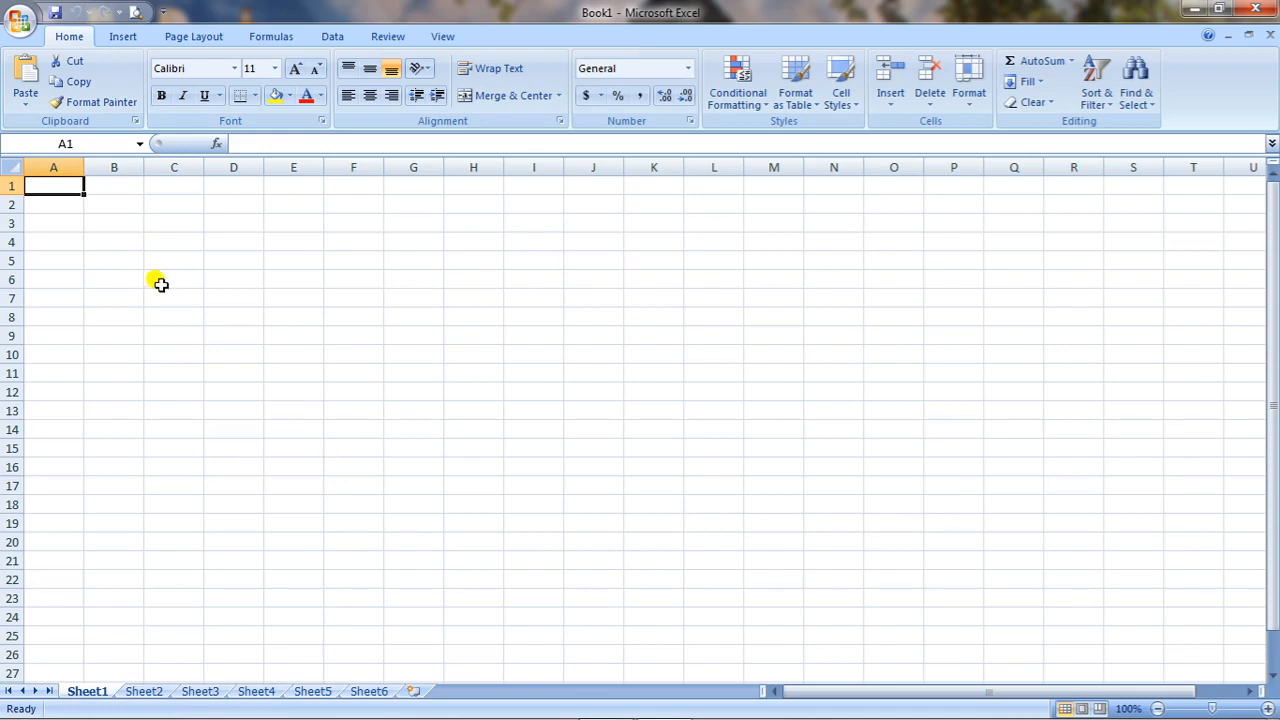
Enter the column headings Name, Roll, Hindi and Maths in cells B2 through E2 of Sheet1.
click(127, 201)
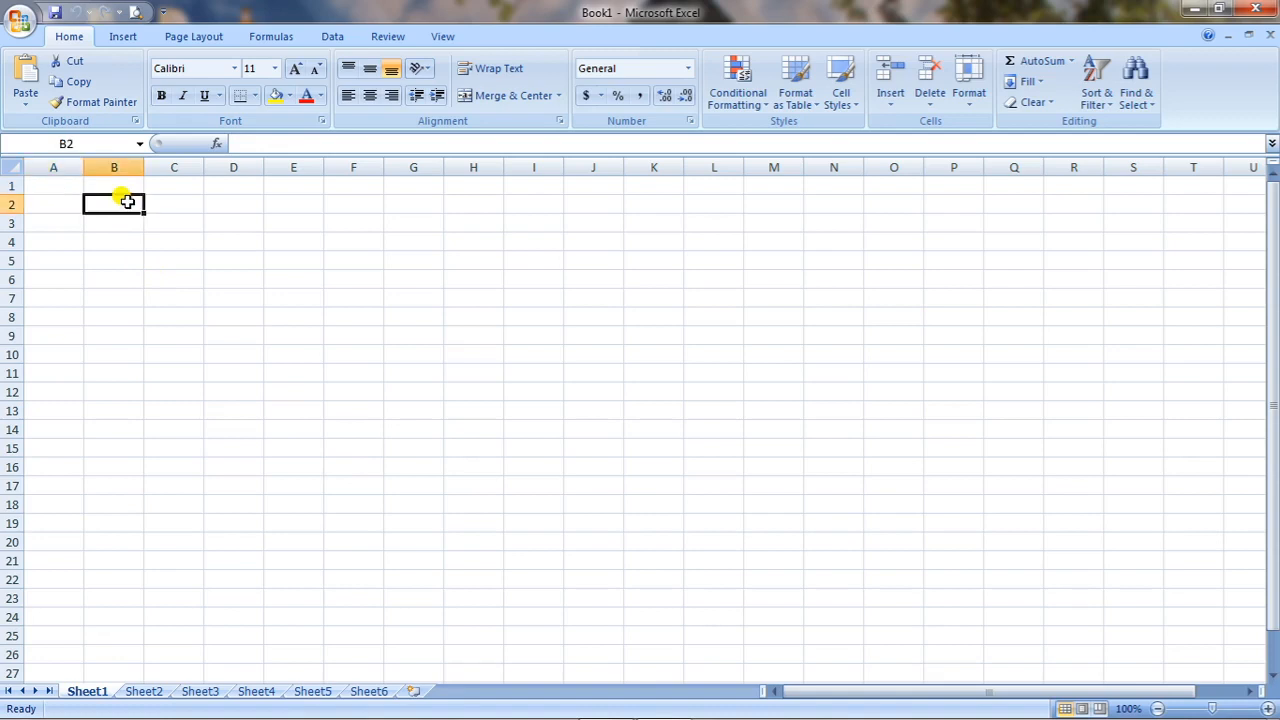
text(Name)
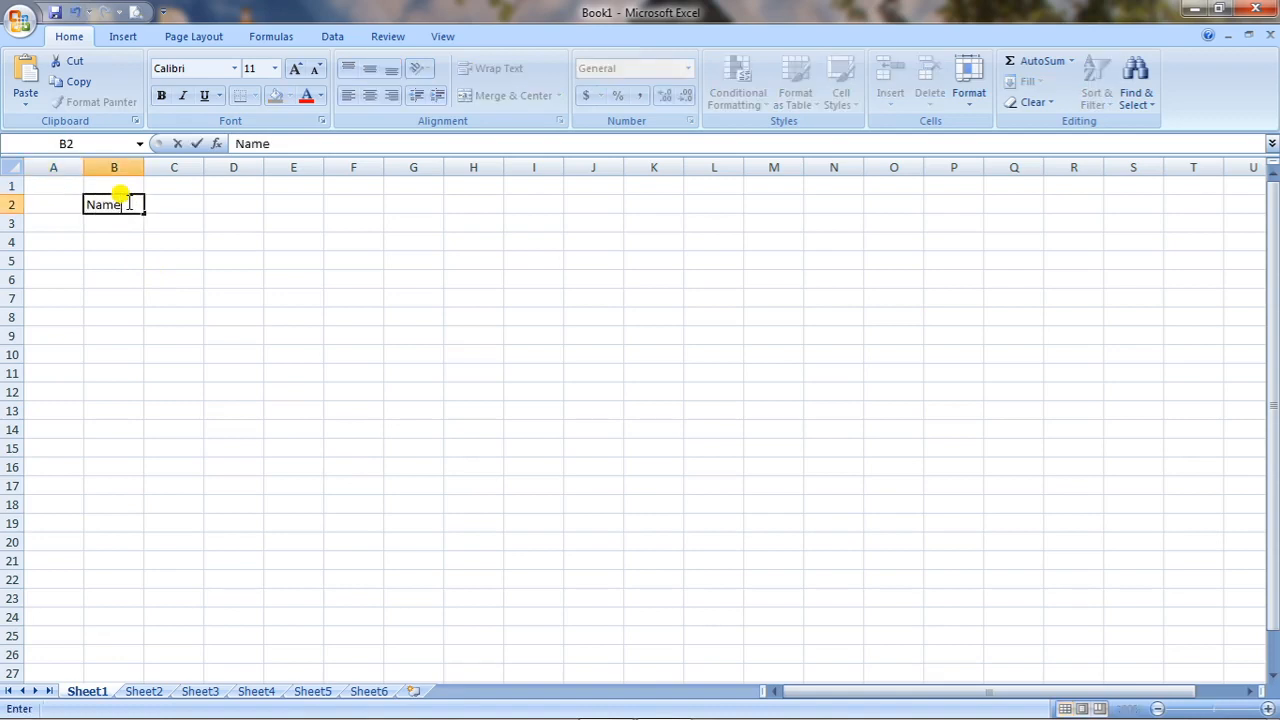
key(Tab)
text(Roll)
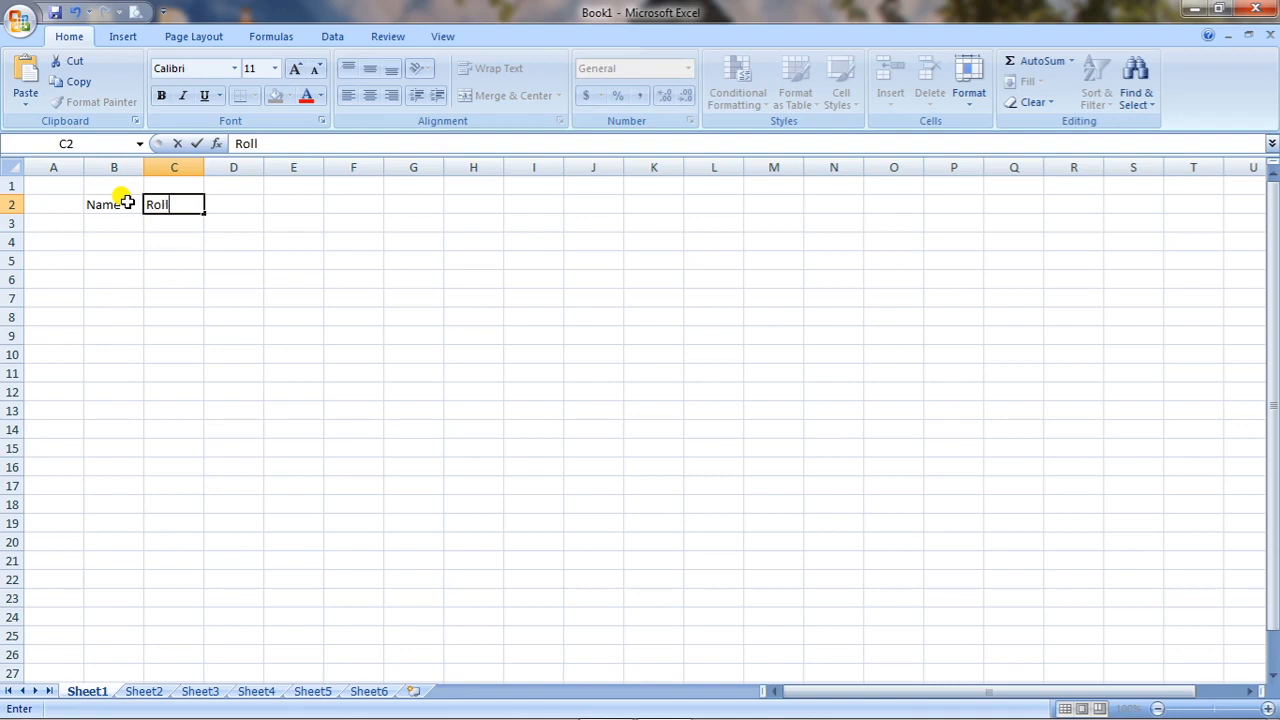
key(Tab)
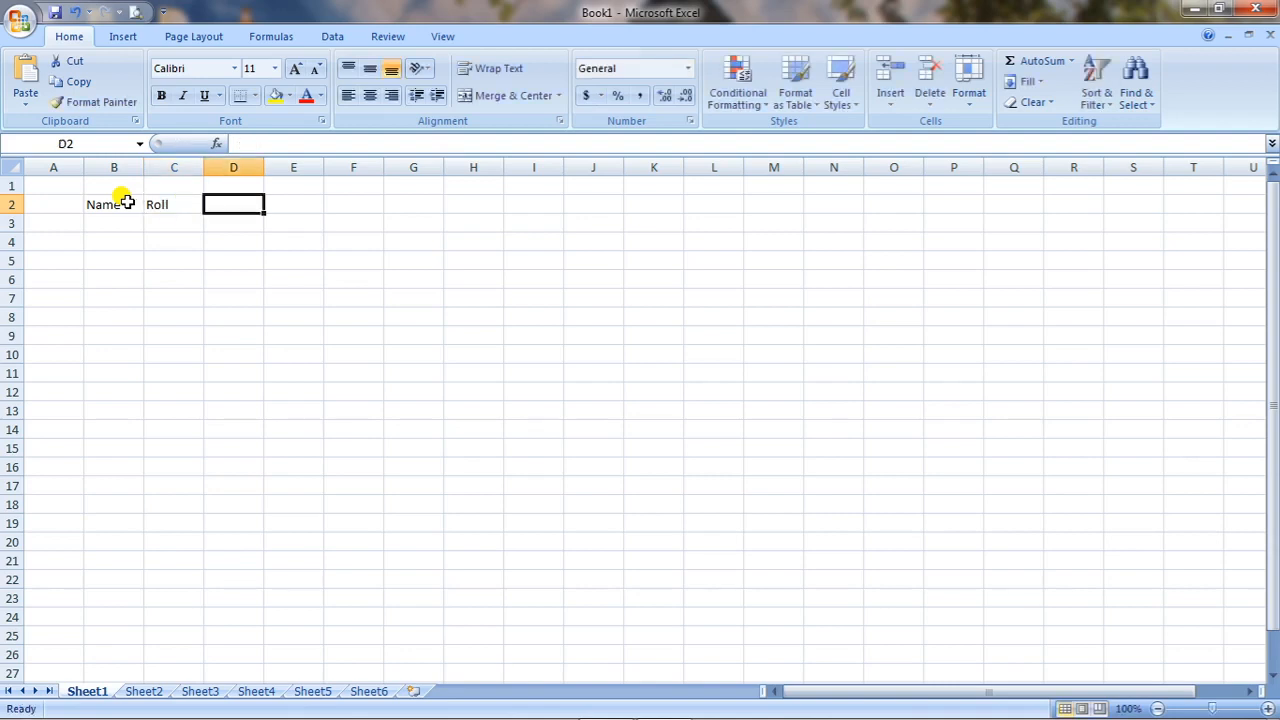
text(Hindi)
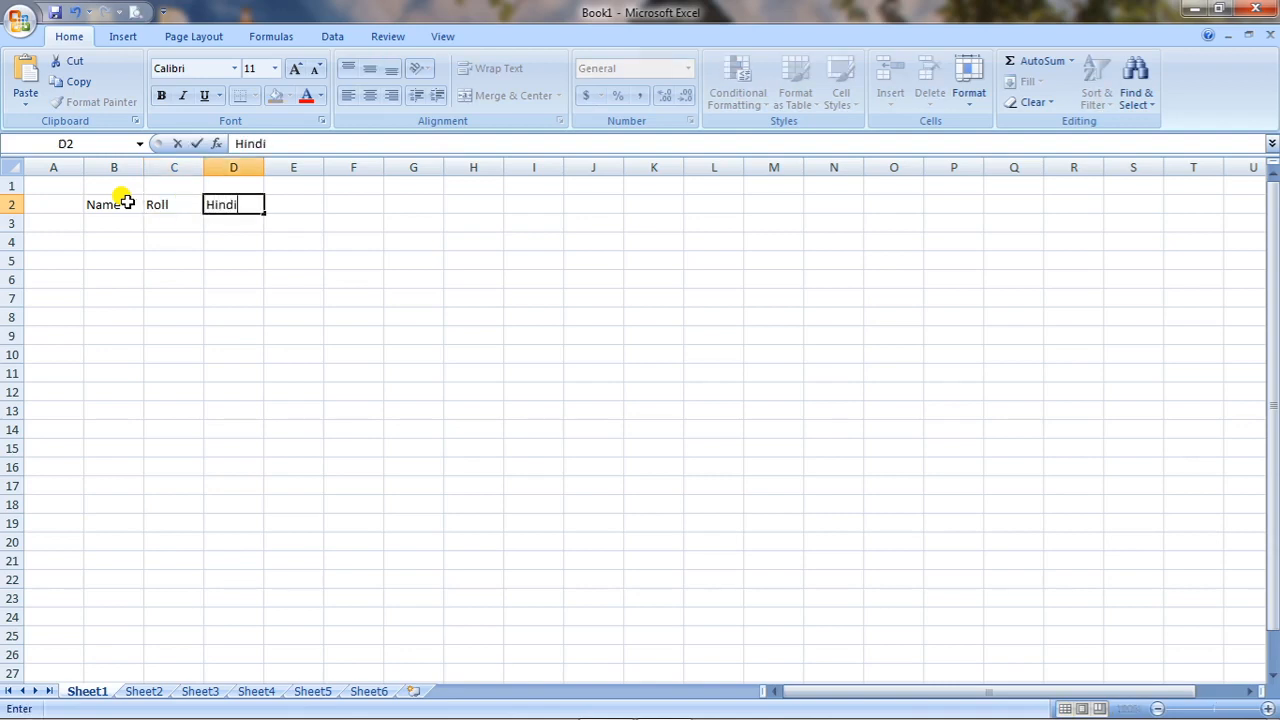
key(Tab)
text(Maths)
key(Tab)
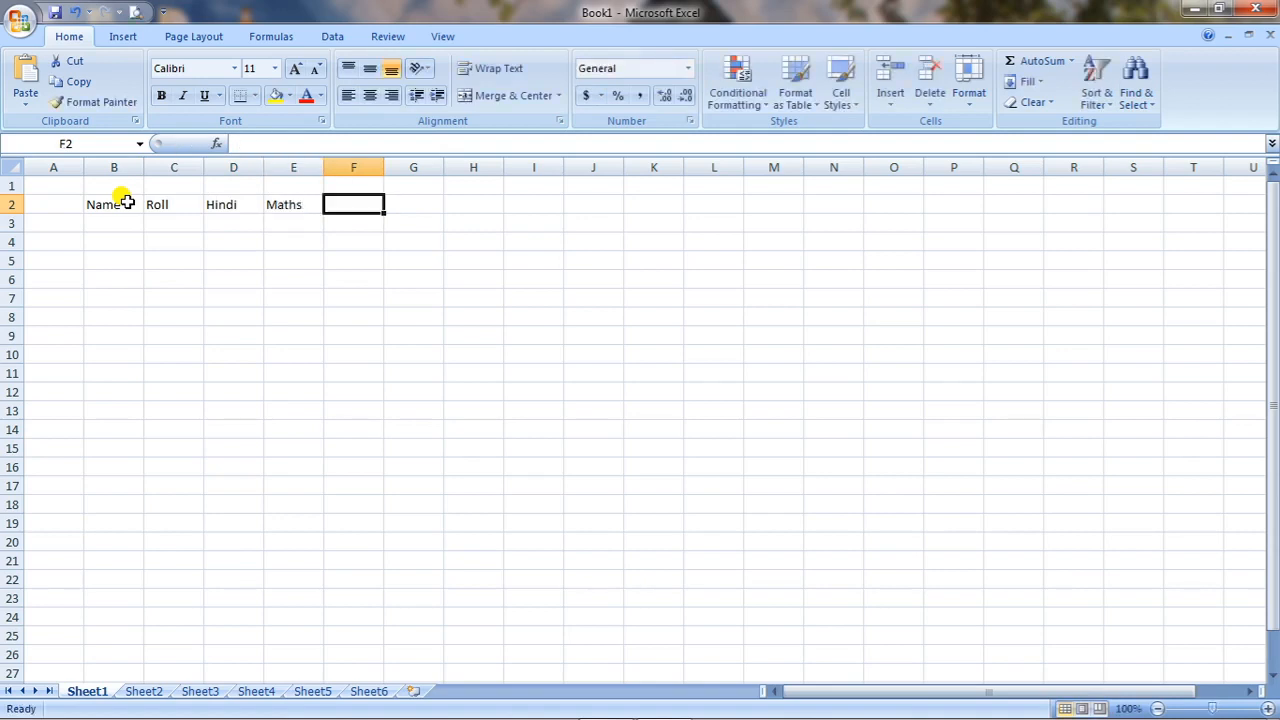
Enter the column heading Total in cell F2.
text(Total)
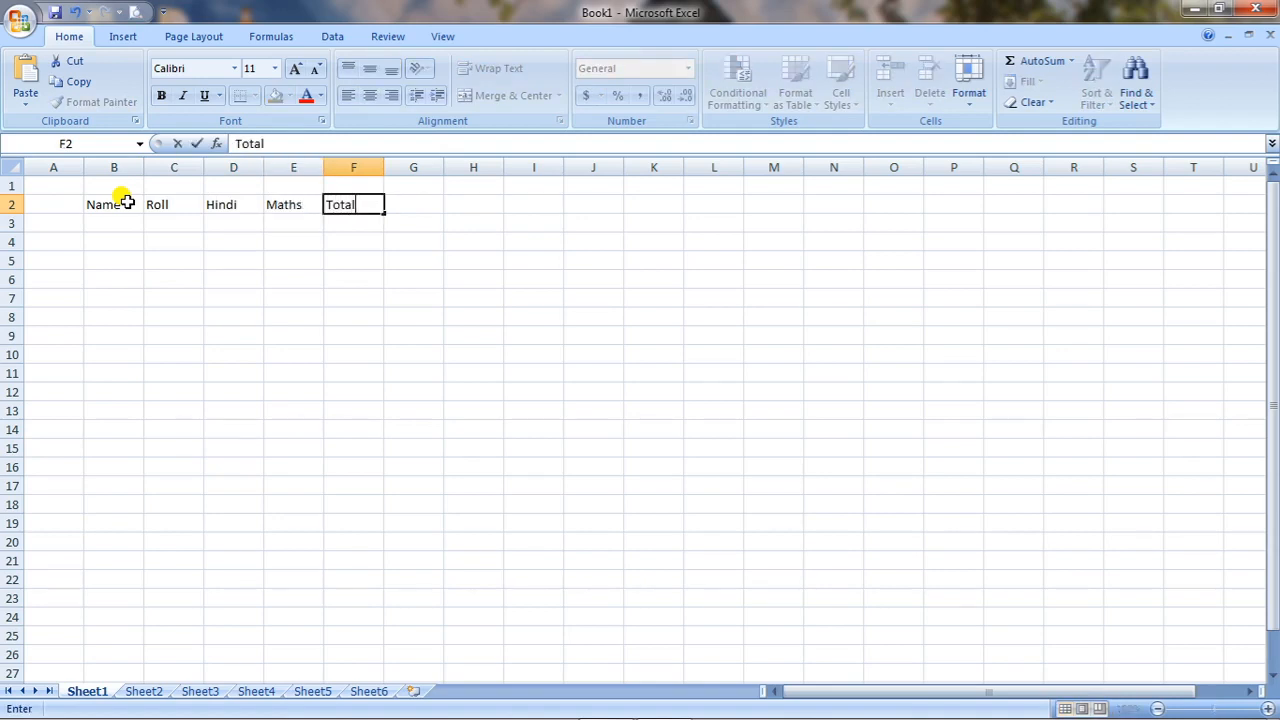
key(Tab)
text(A)
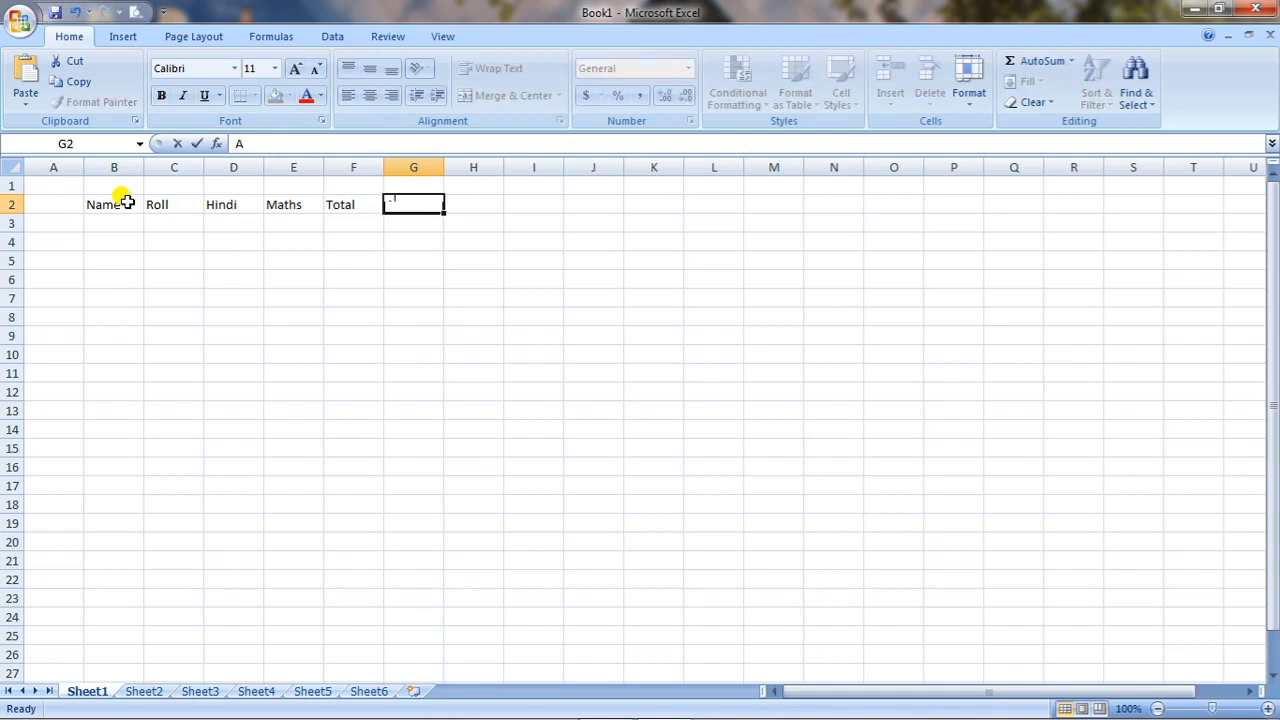
text(verage)
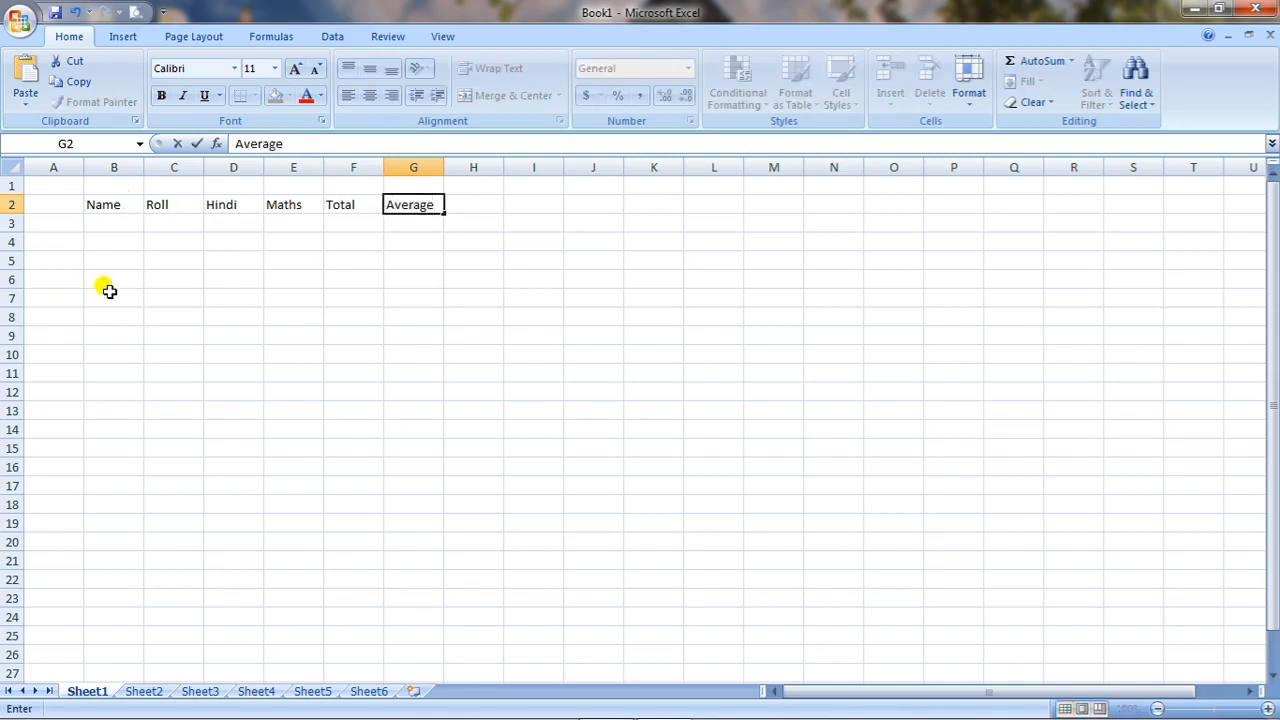
key(BackSpace)
key(BackSpace)
key(BackSpace)
key(BackSpace)
key(BackSpace)
key(BackSpace)
key(BackSpace)
Enter the column heading Grade in cell G2.
text(Grade)
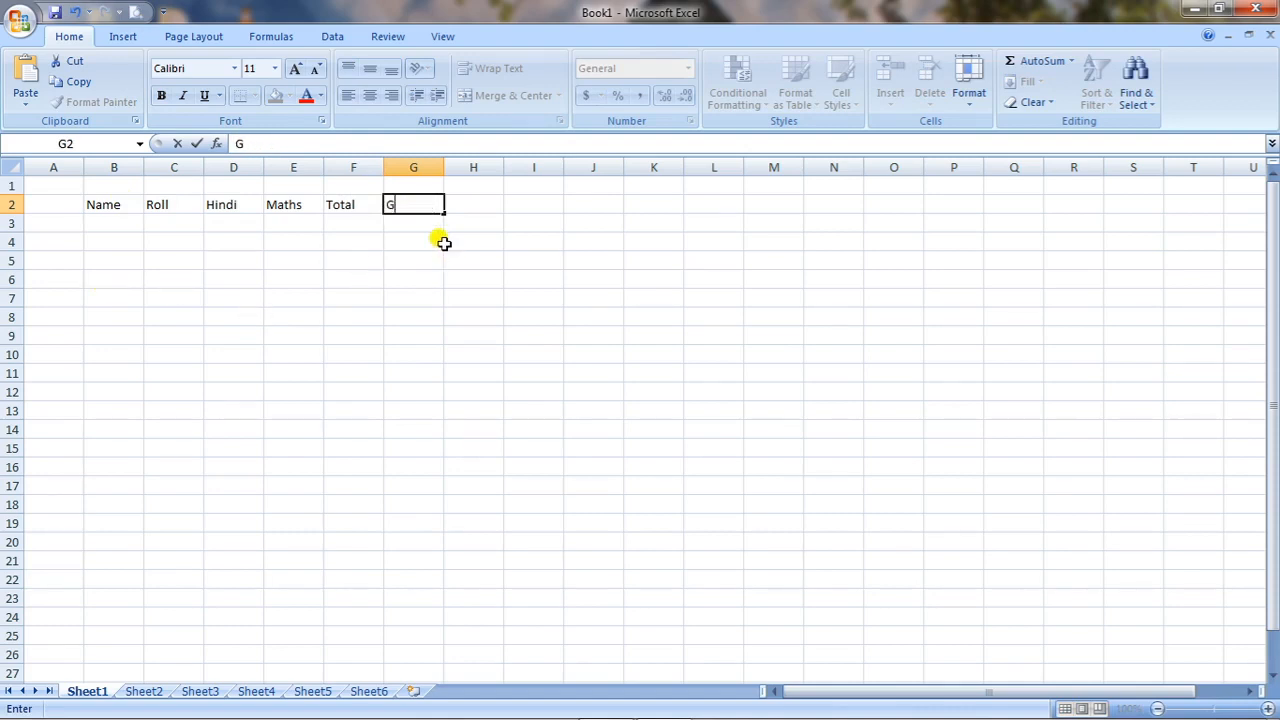
click(326, 284)
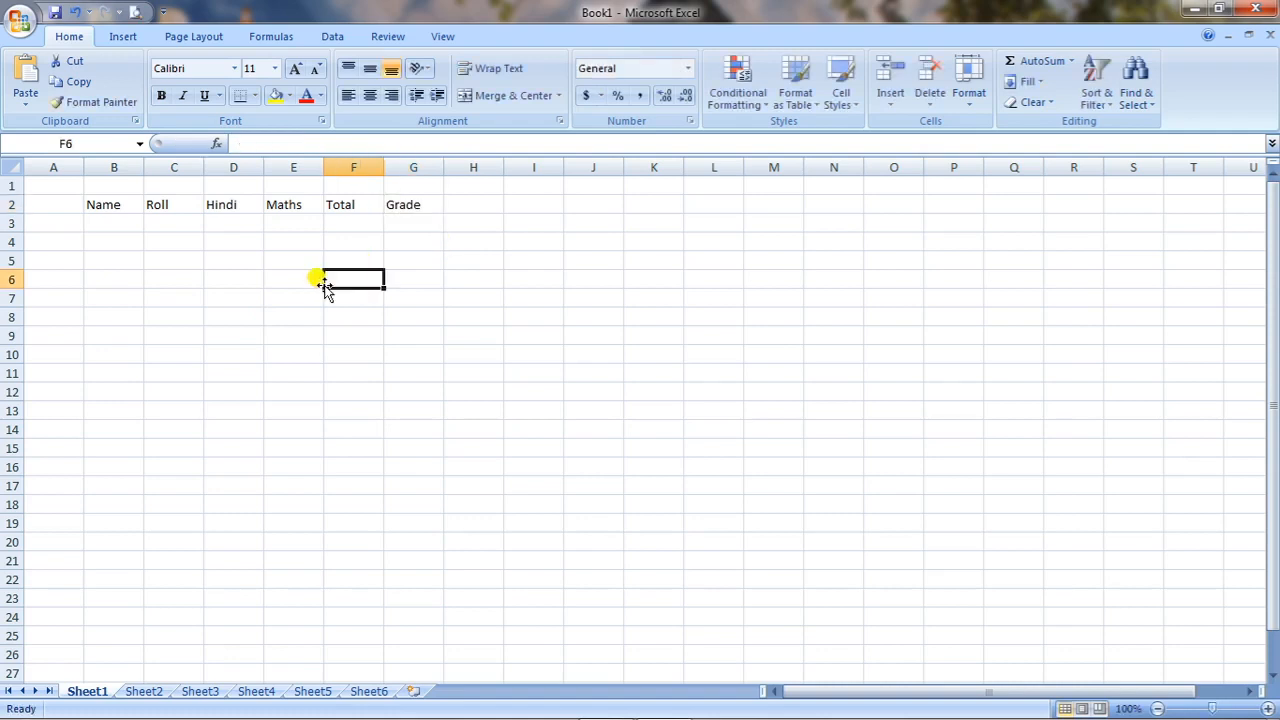
Go through the heading cells B2 to G2 one at a time, from Name to Grade.
click(123, 204)
click(165, 205)
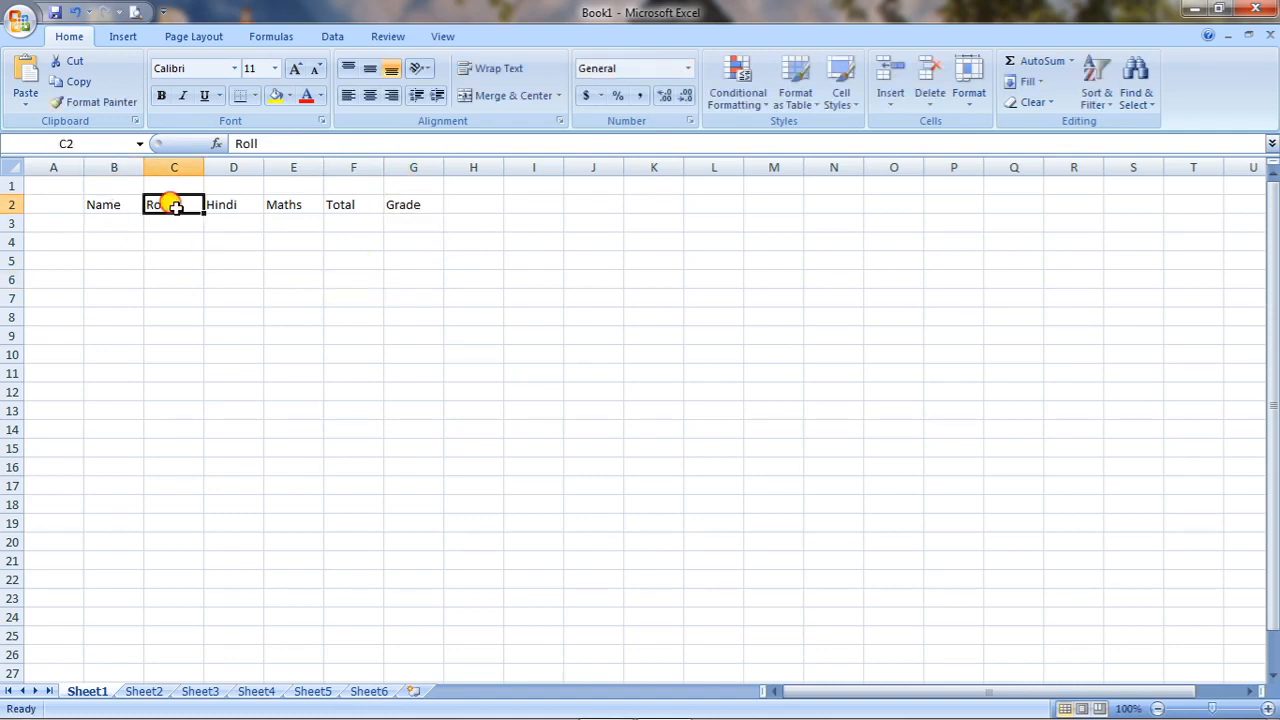
click(246, 200)
click(287, 204)
click(363, 206)
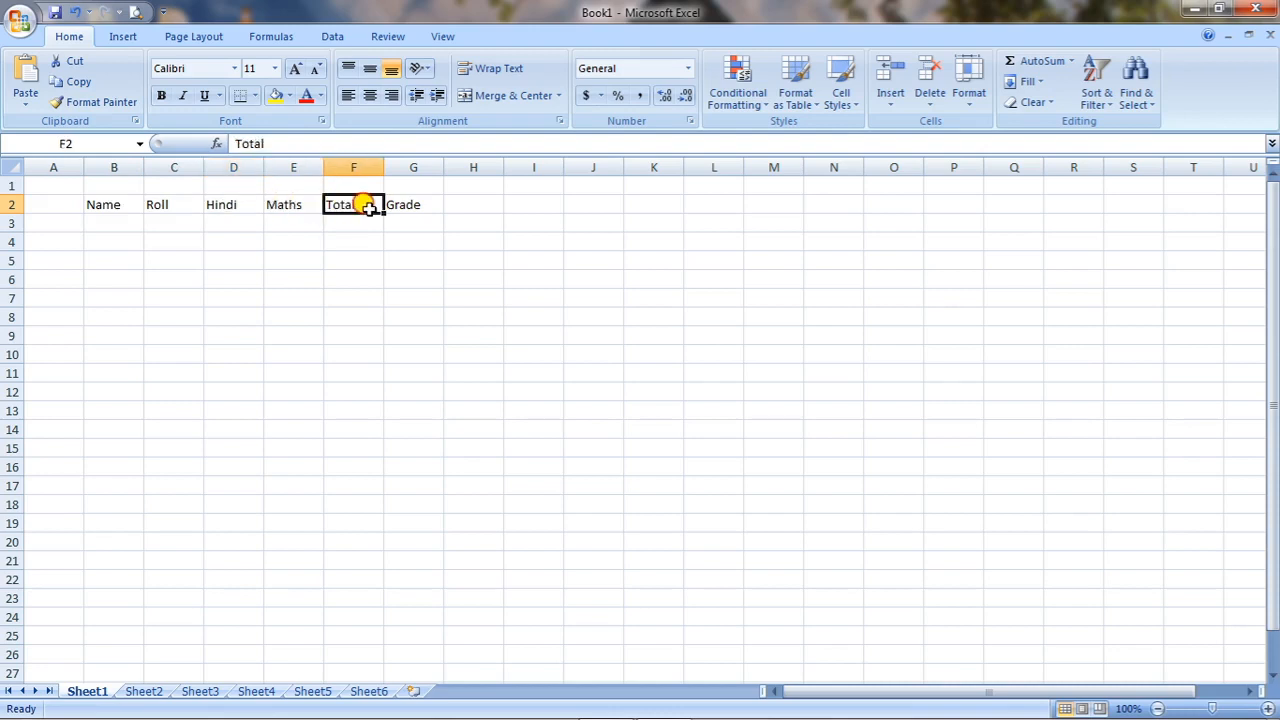
click(410, 204)
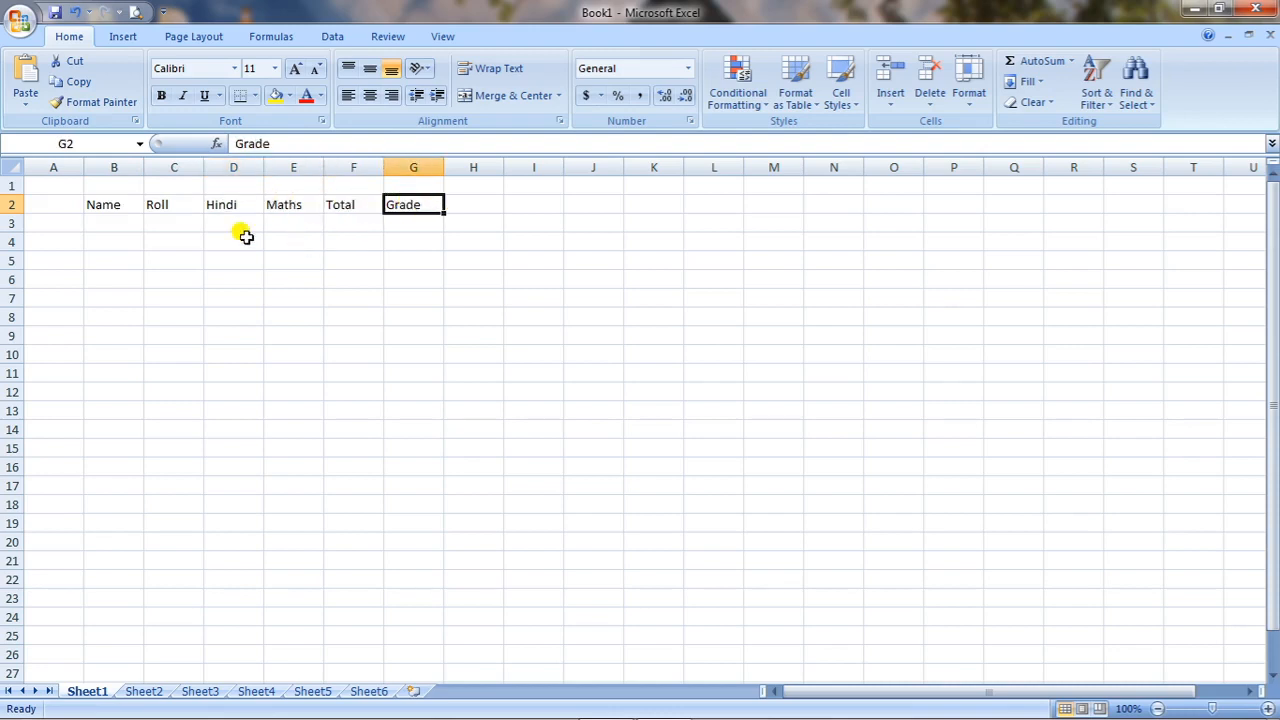
Enter the three students' first names in lowercase in cells B3 through B5 under the Name heading.
click(119, 224)
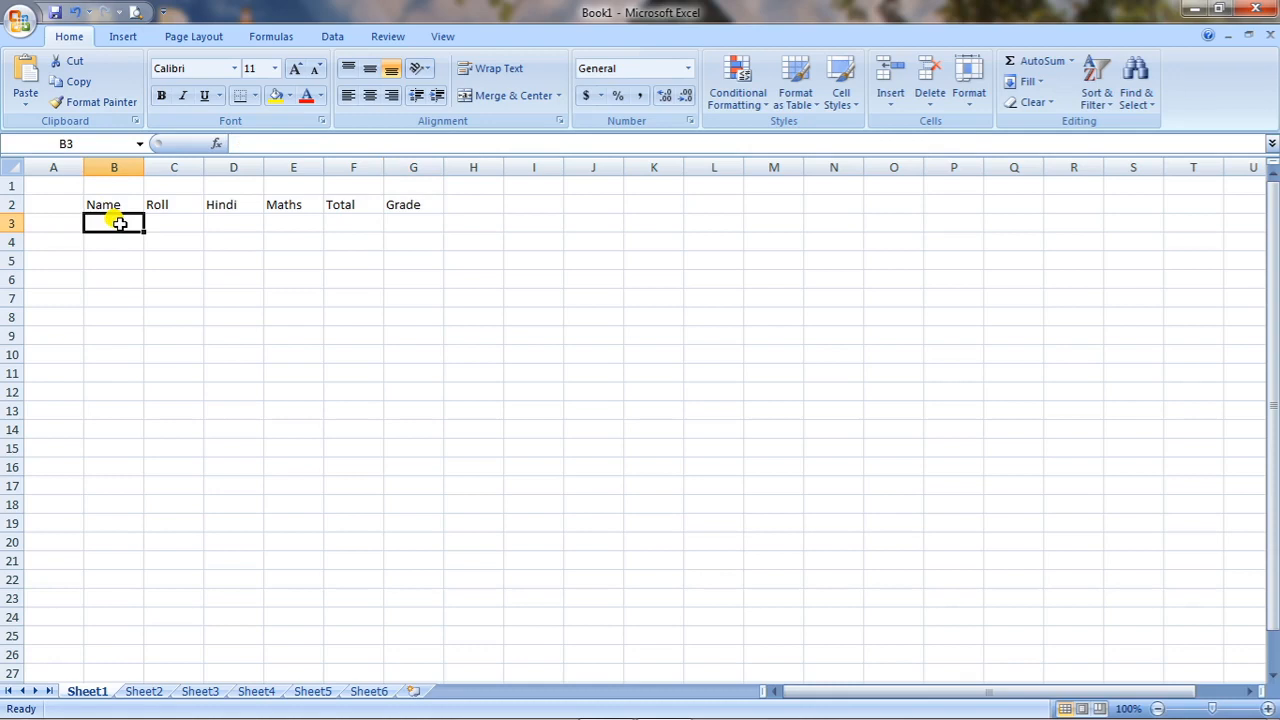
text(arun)
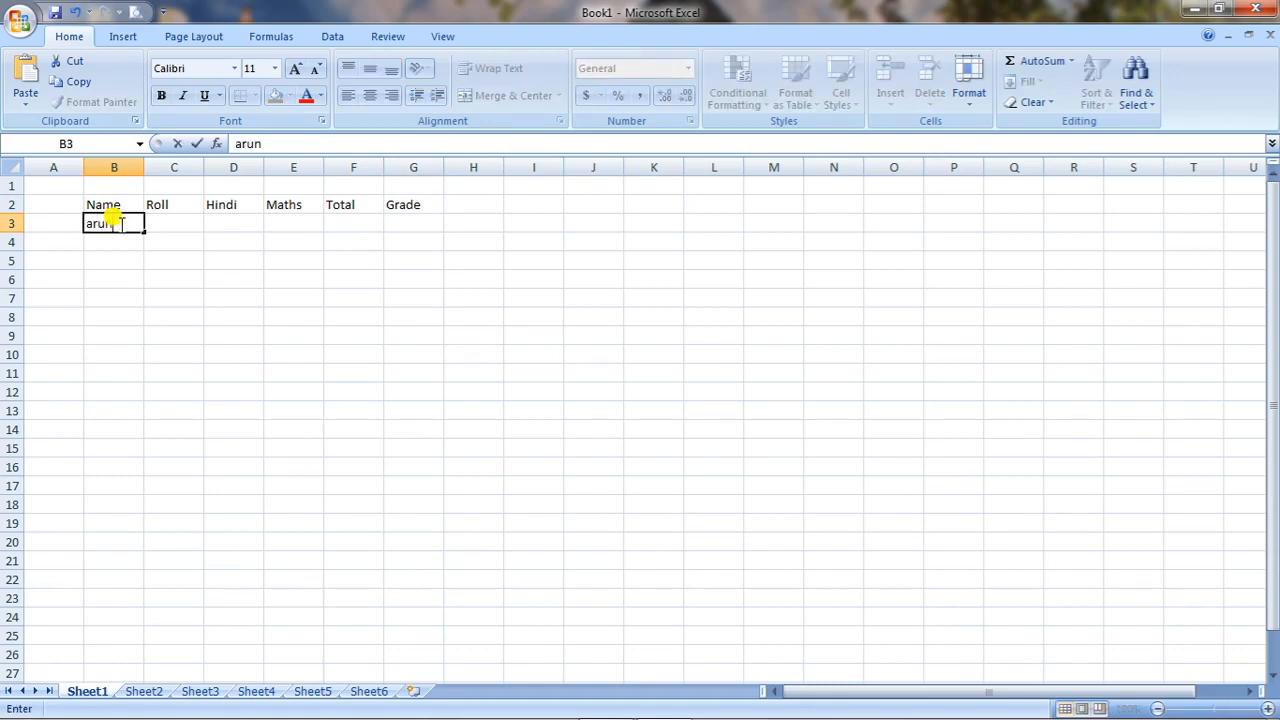
key(Return)
text(kar)
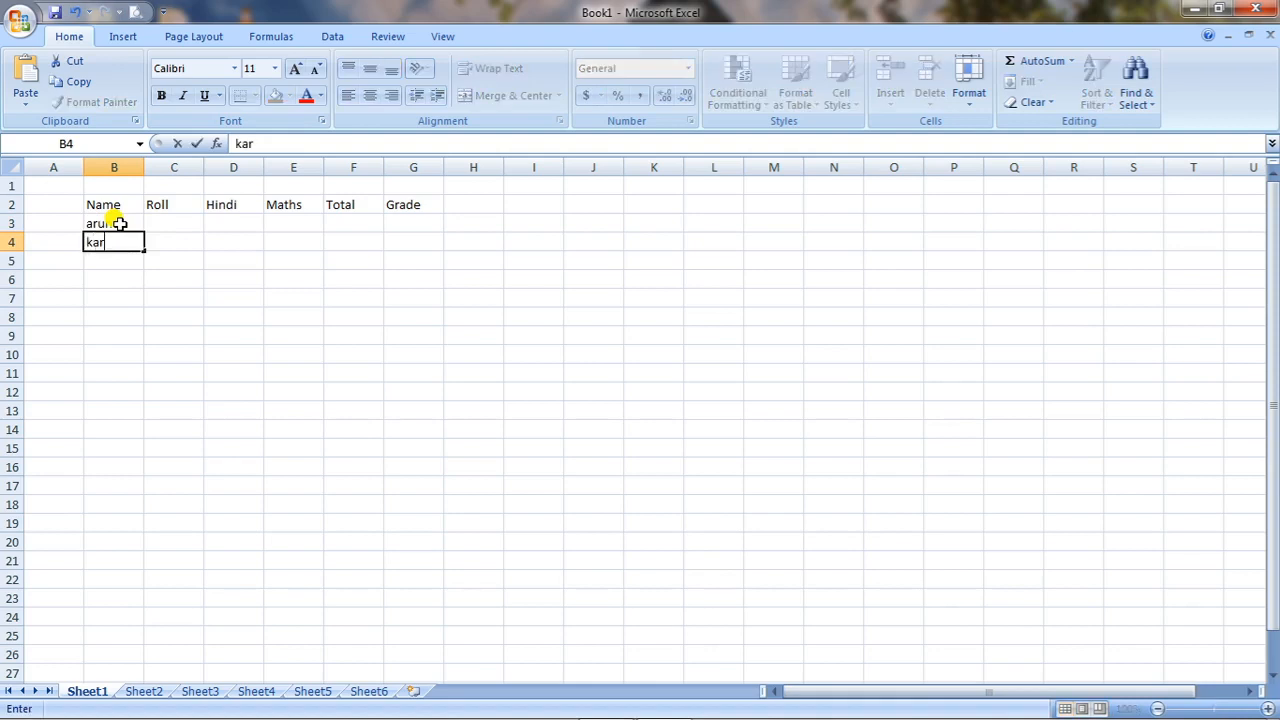
text(an)
key(Return)
text(so)
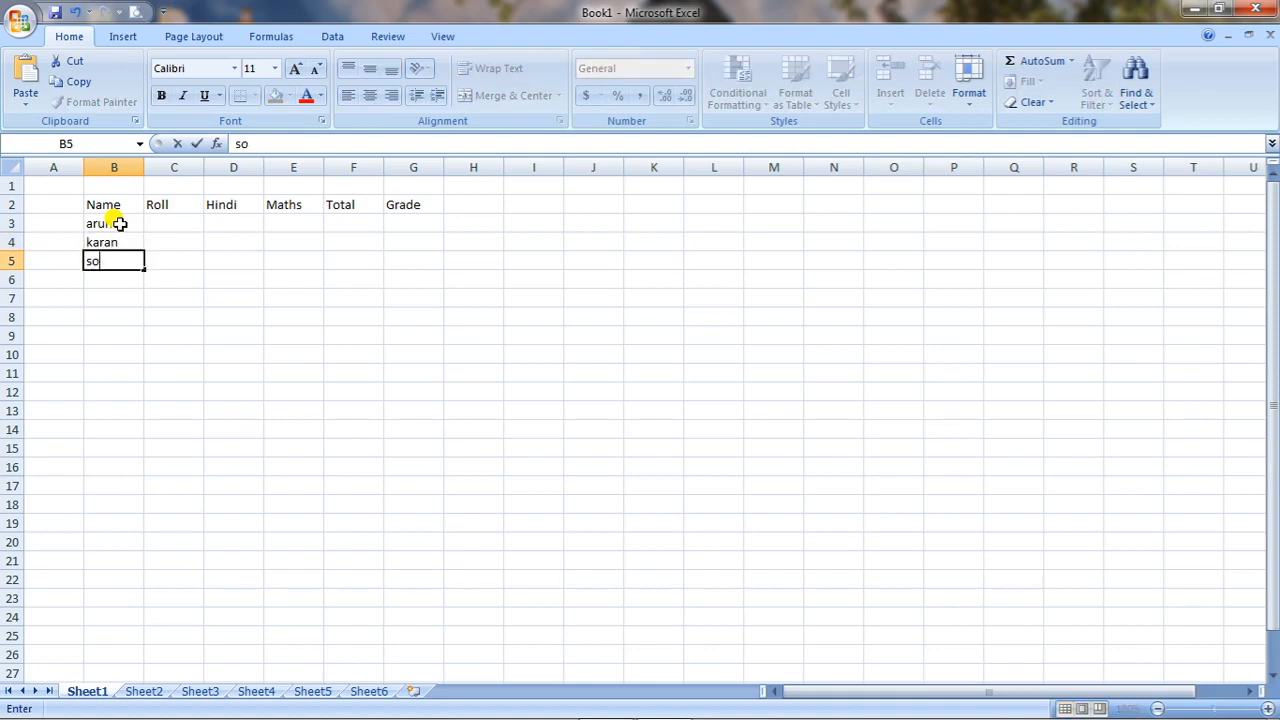
text(nam)
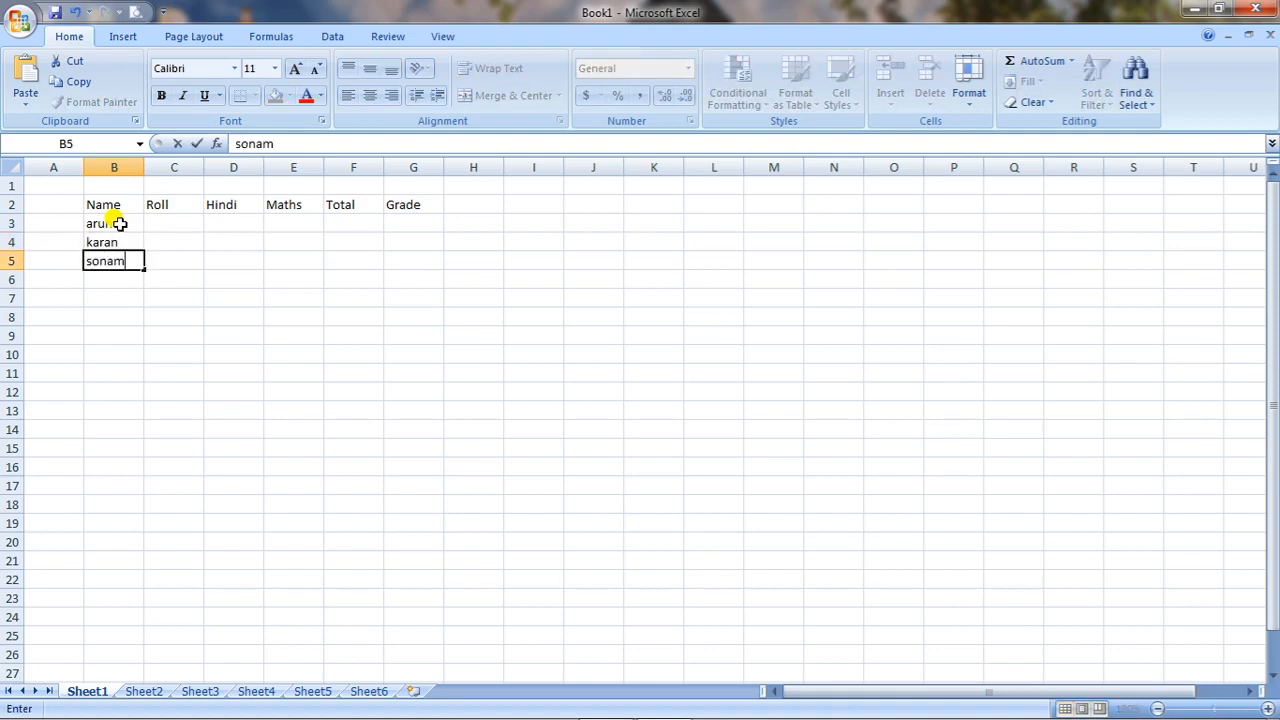
Enter the roll numbers 1, 2 and 3 in cells C3 through C5.
click(177, 218)
text(1)
key(Return)
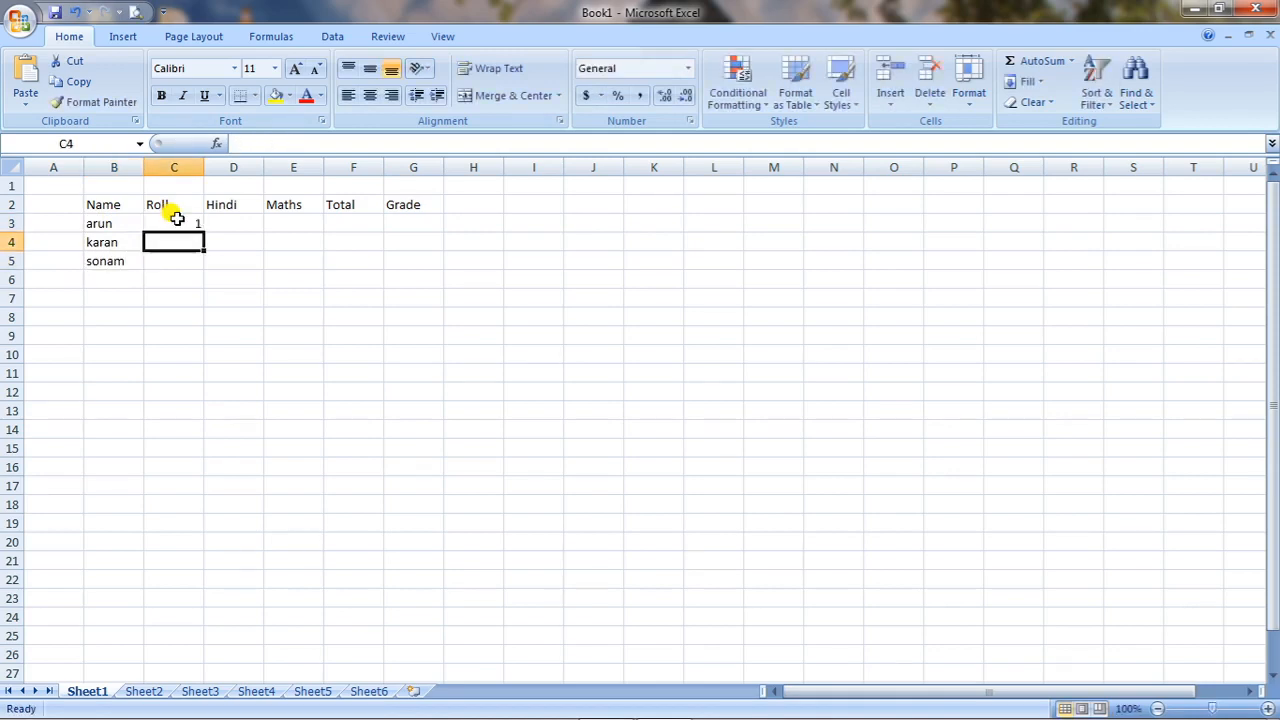
text(2)
key(Return)
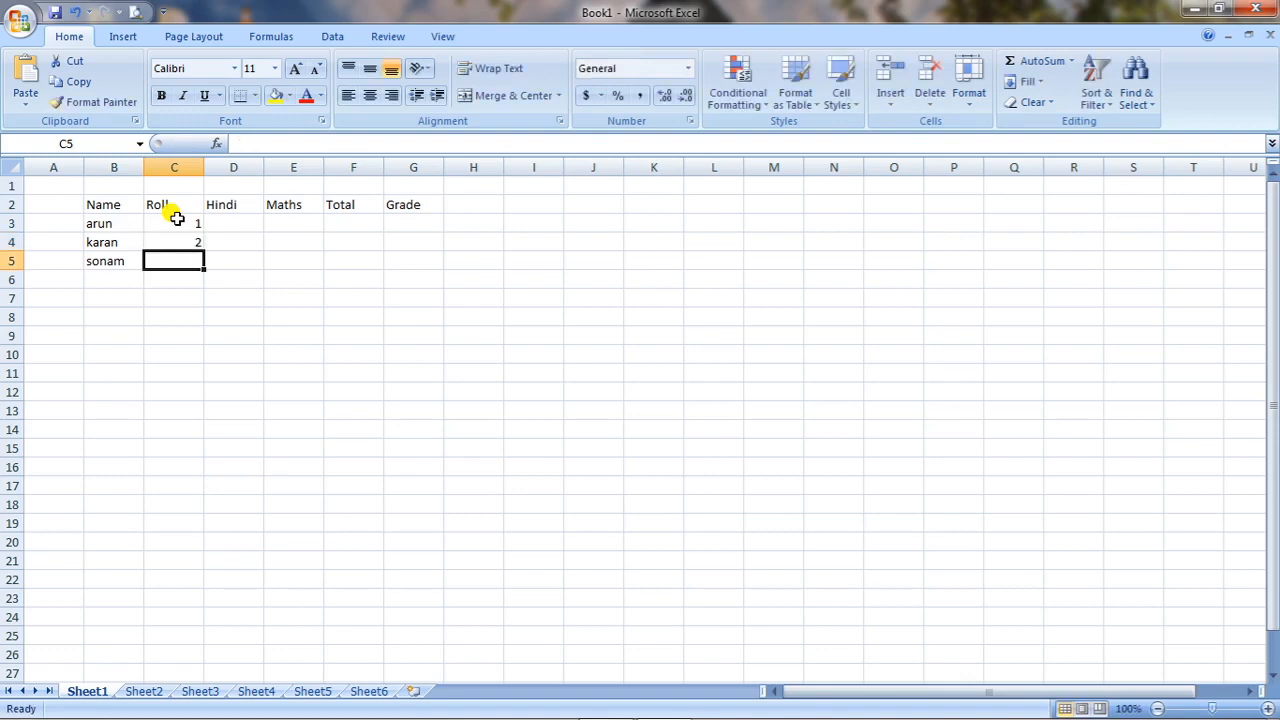
text(3)
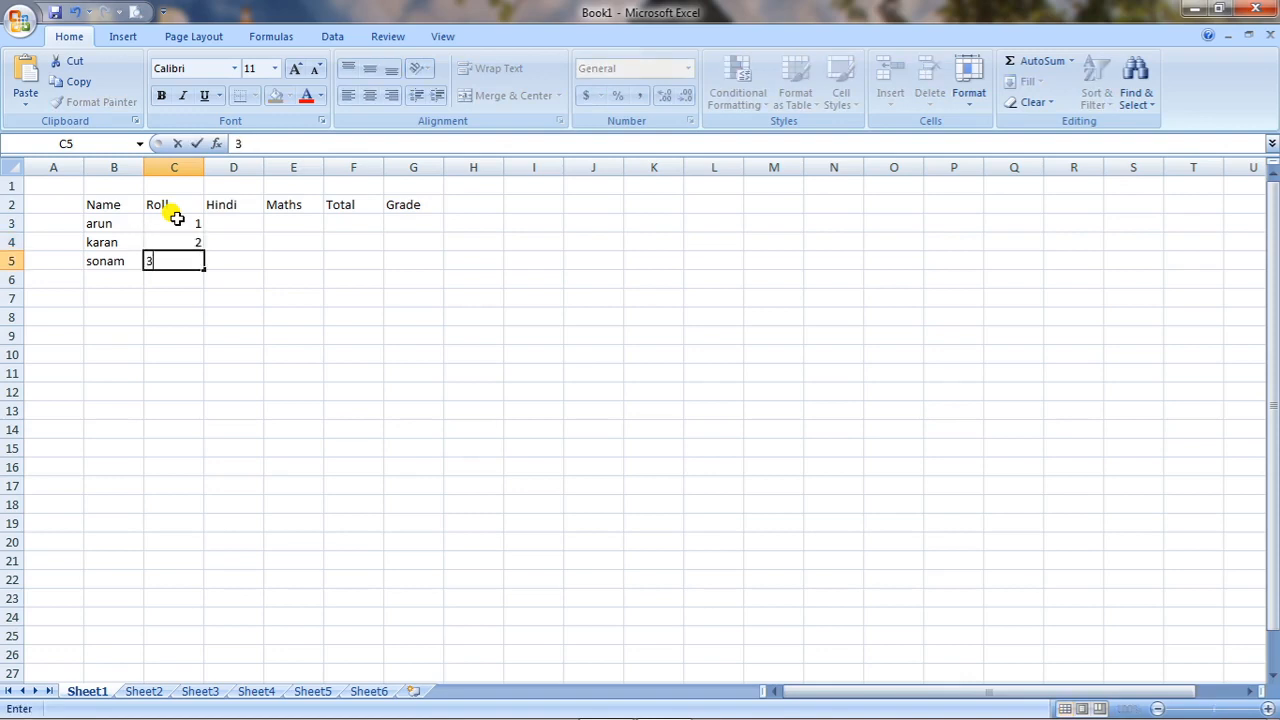
Enter the Hindi marks 65, 85 and 94 in cells D3 through D5.
click(258, 224)
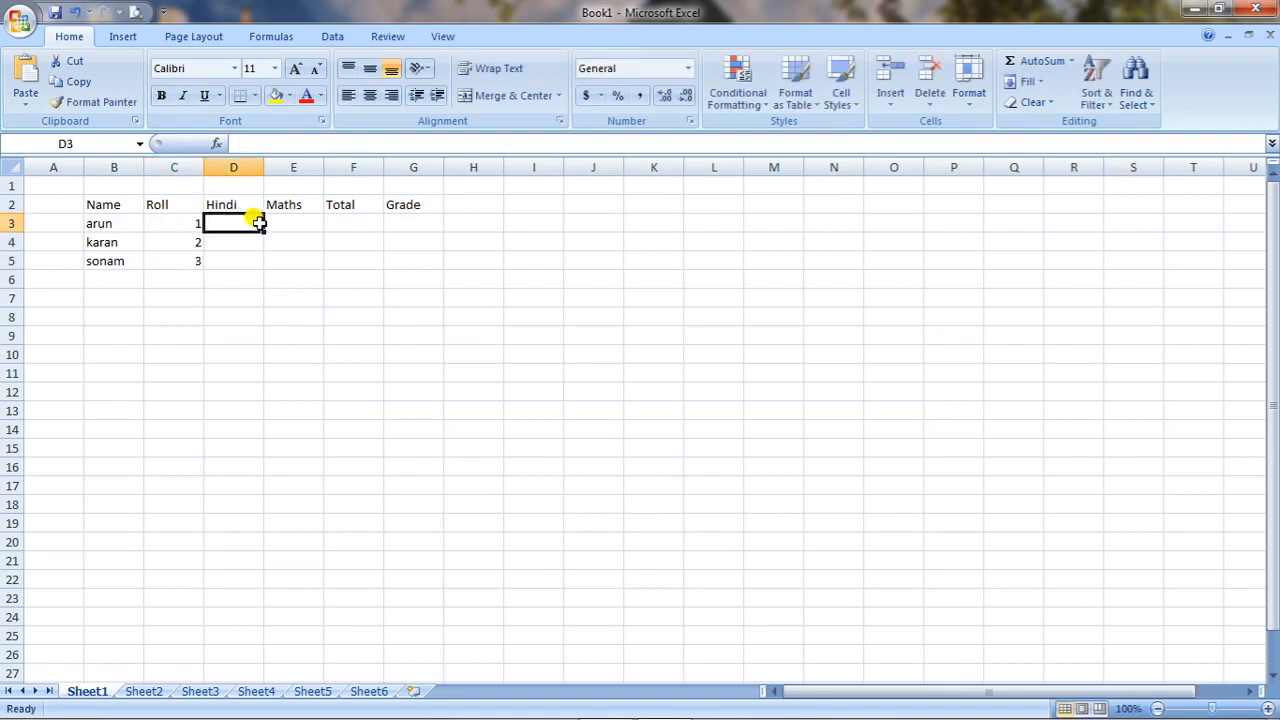
text(80)
key(Return)
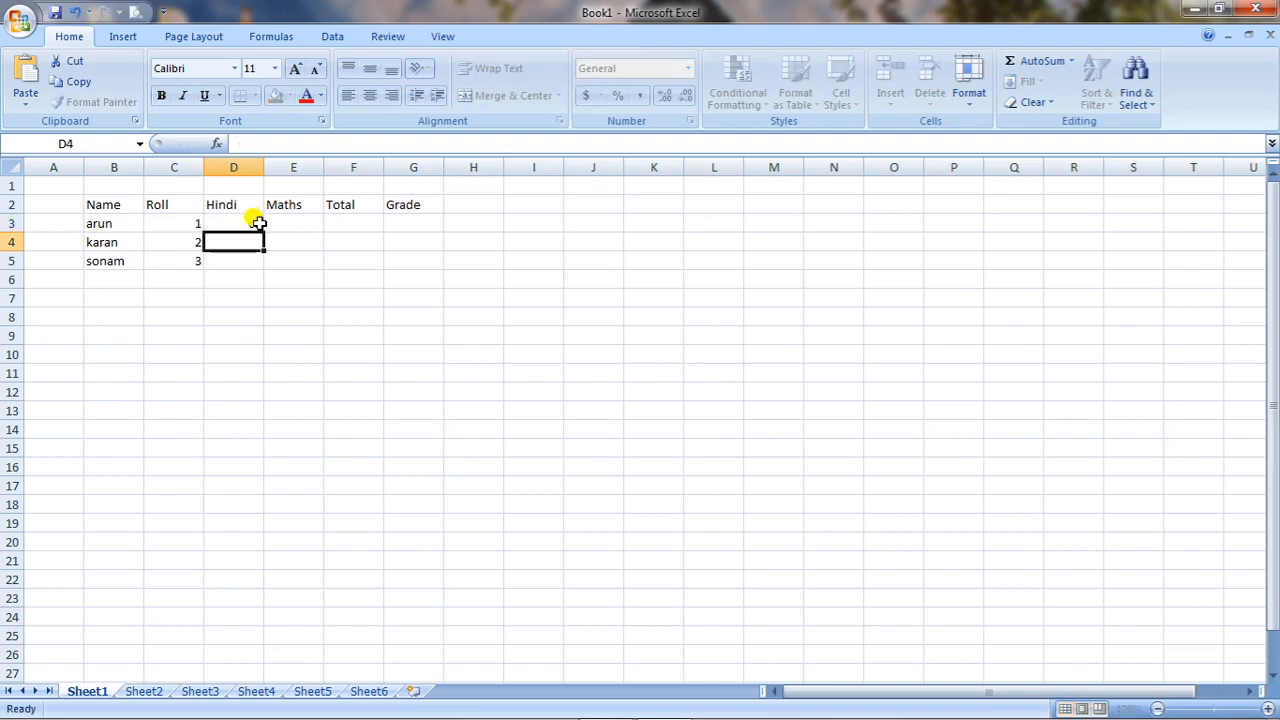
text(85)
key(Return)
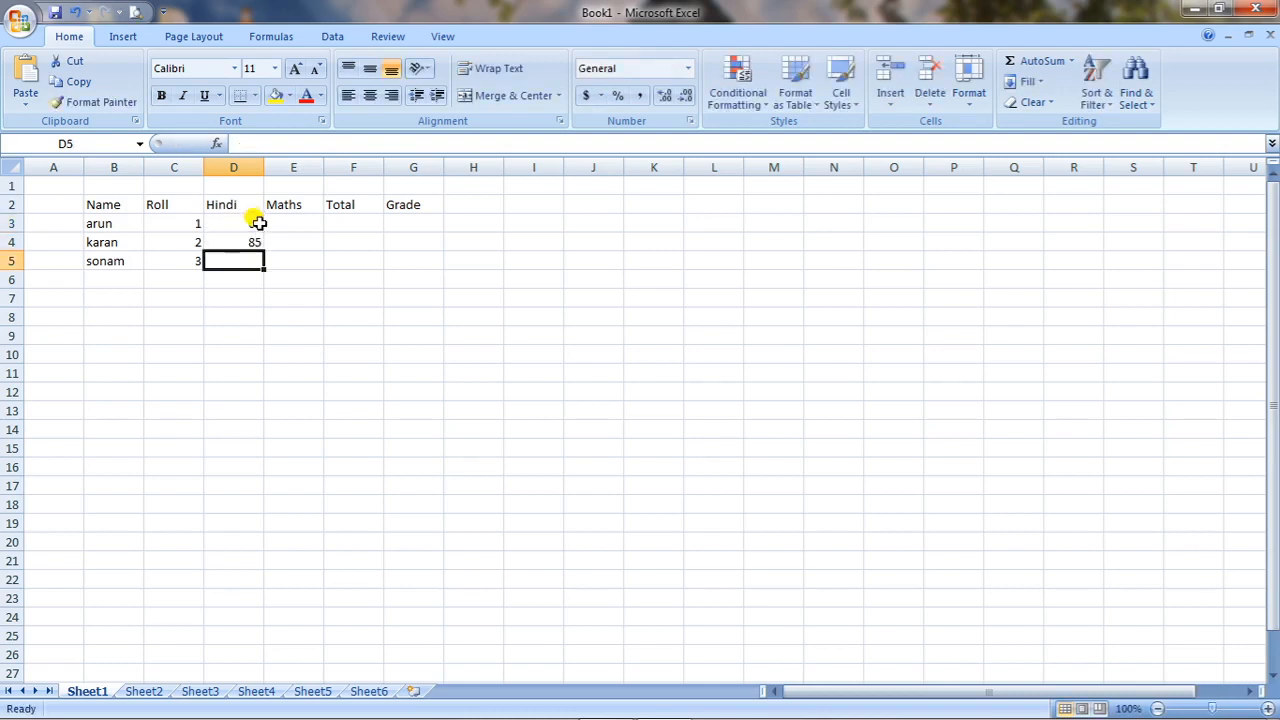
text(94)
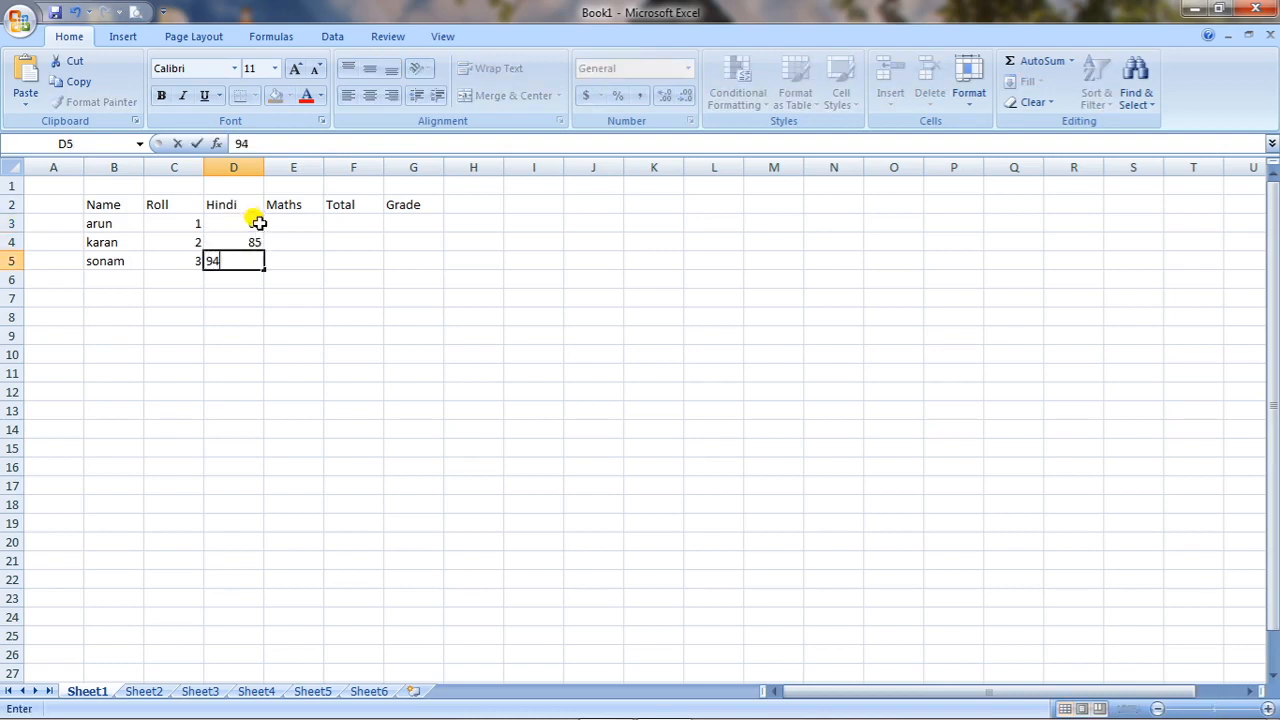
Enter the Maths marks 48, 89 and 78 in cells E3 through E5.
click(296, 224)
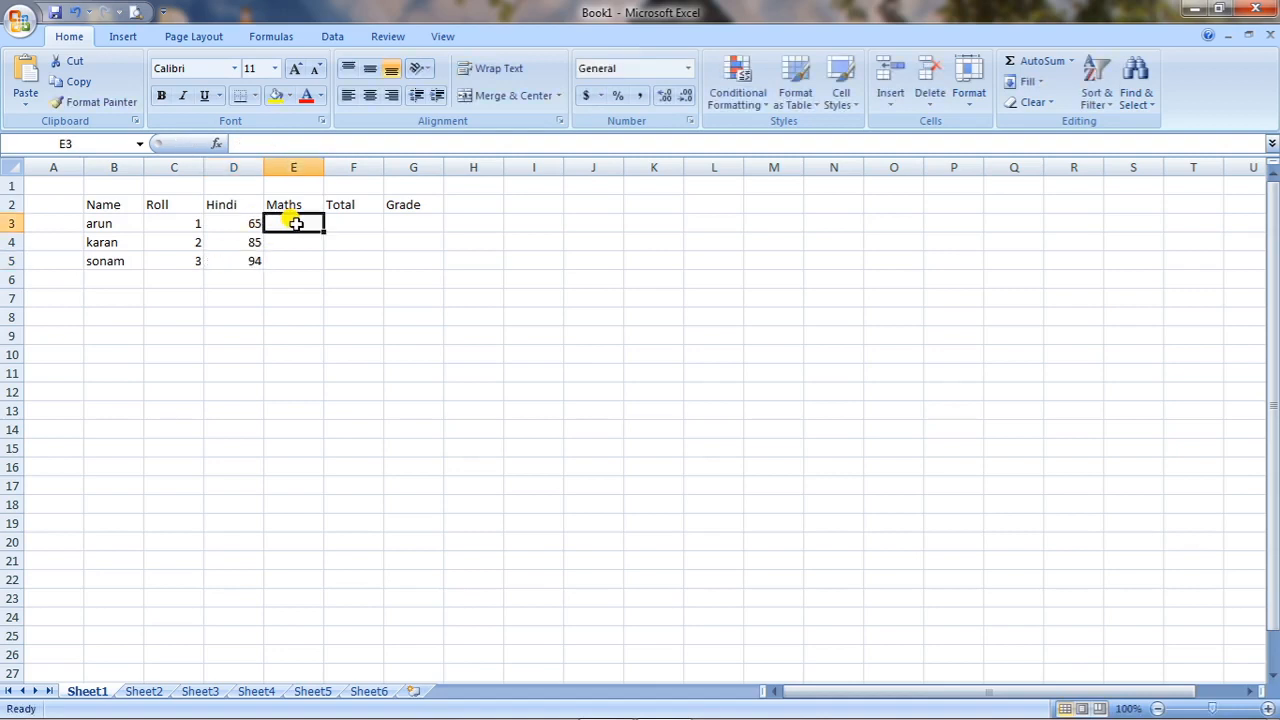
text(48)
key(Return)
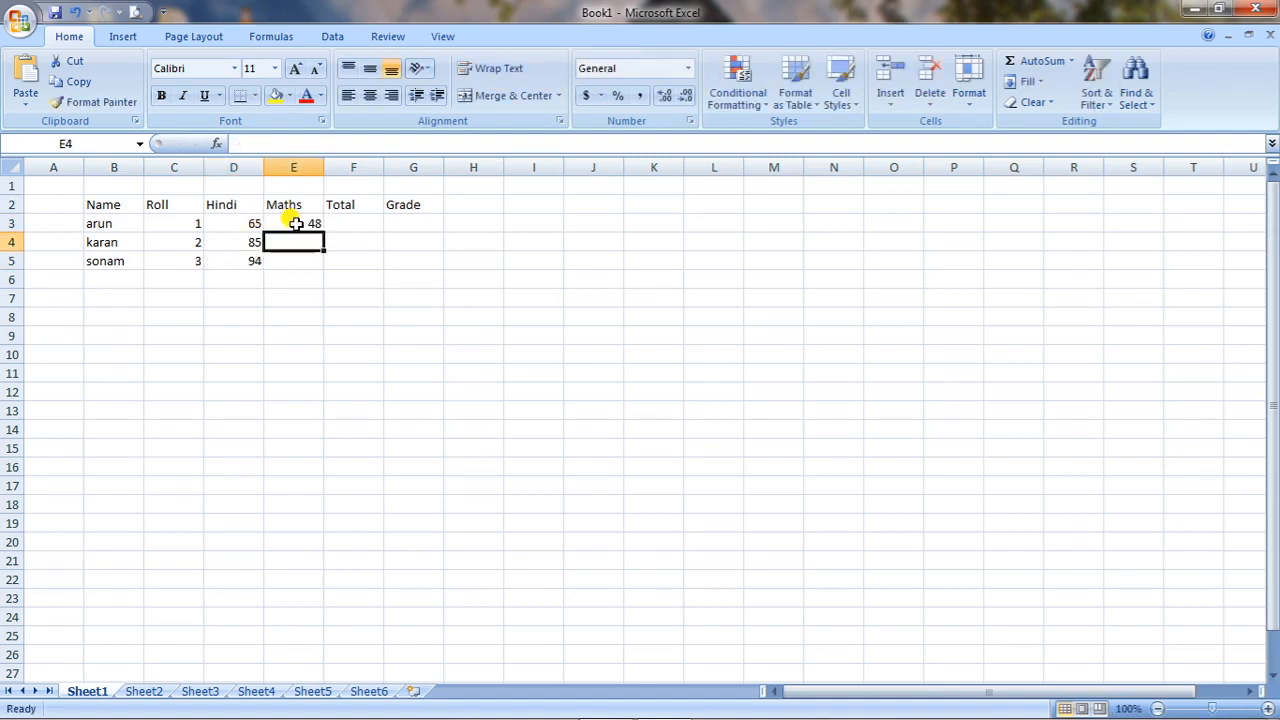
text(89)
key(Return)
text(78)
key(Return)
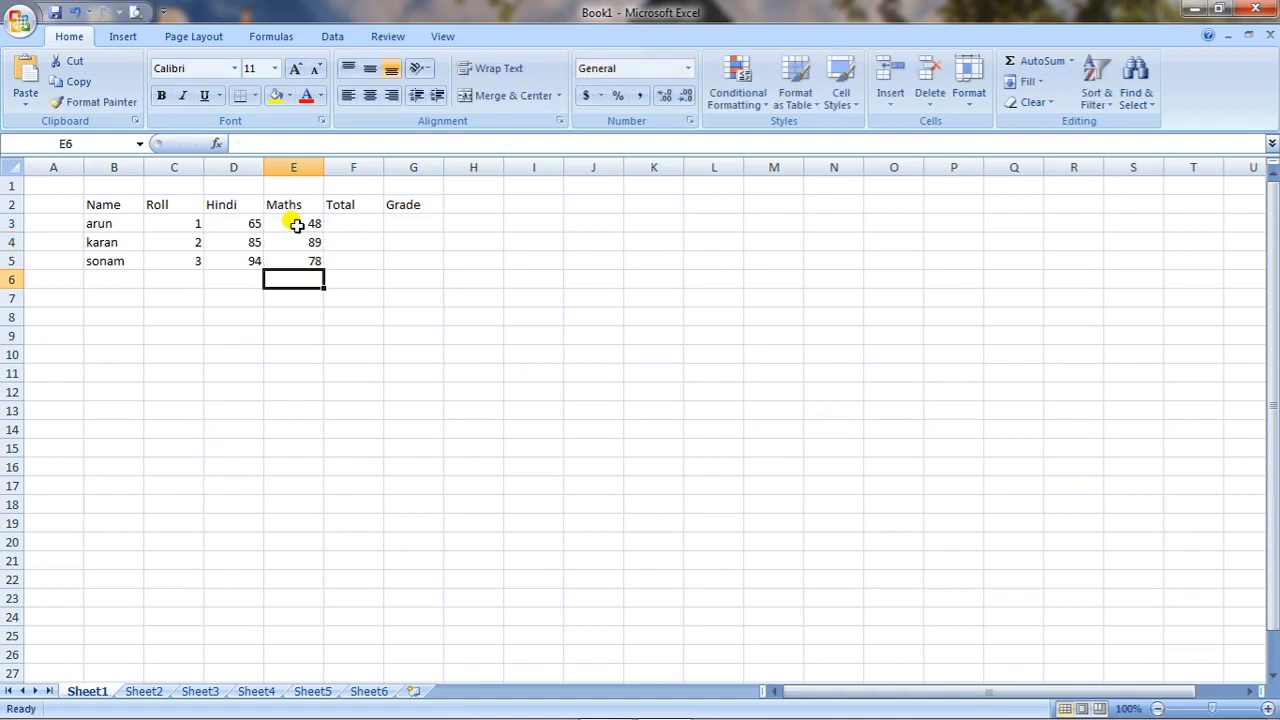
Fill the Total column with the values 77, 55 and 66 in cells F3 through F5.
click(362, 218)
text(77)
key(Return)
text(55)
key(Return)
text(66)
click(402, 388)
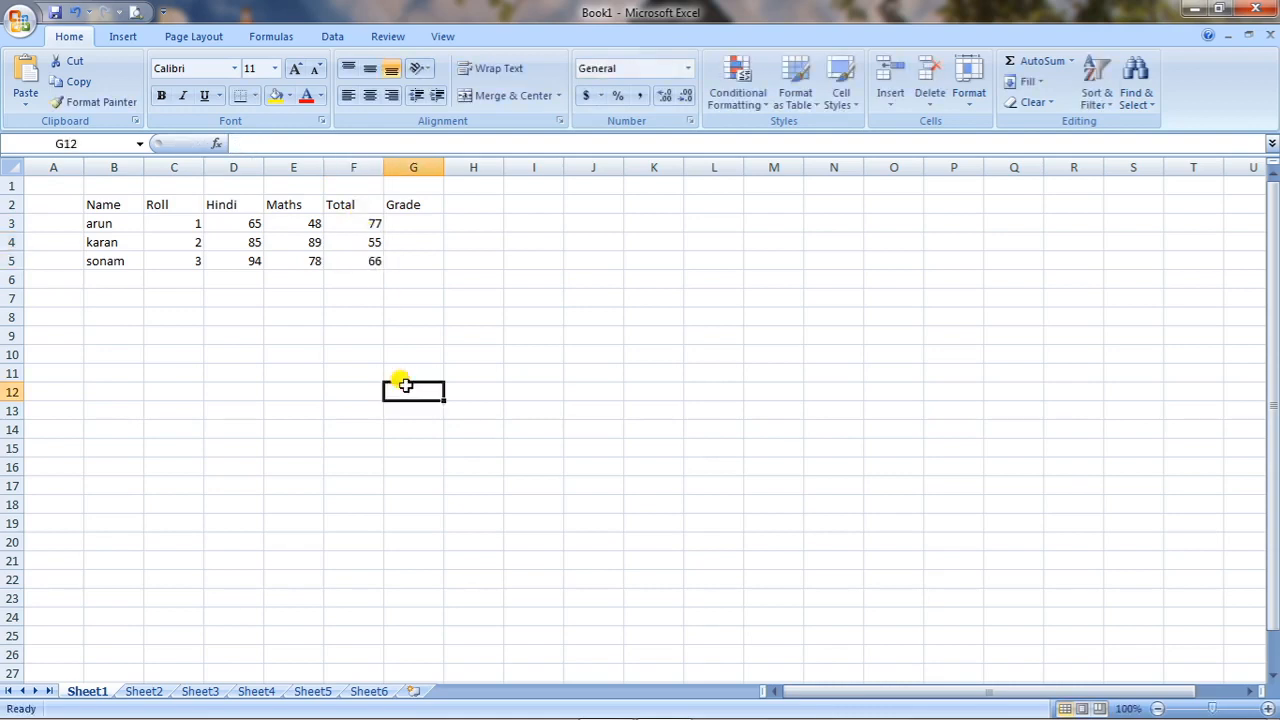
Highlight the whole marks table from B2 to G5, then clear the selection.
click(370, 222)
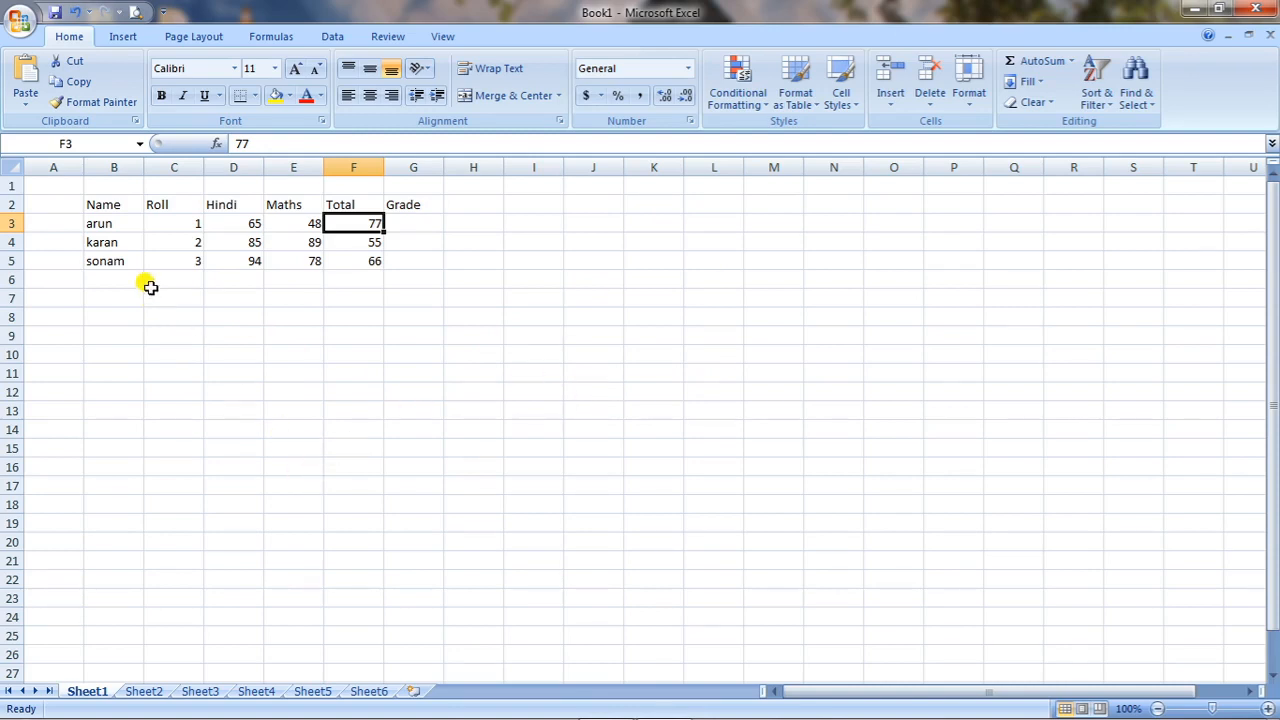
click(85, 200)
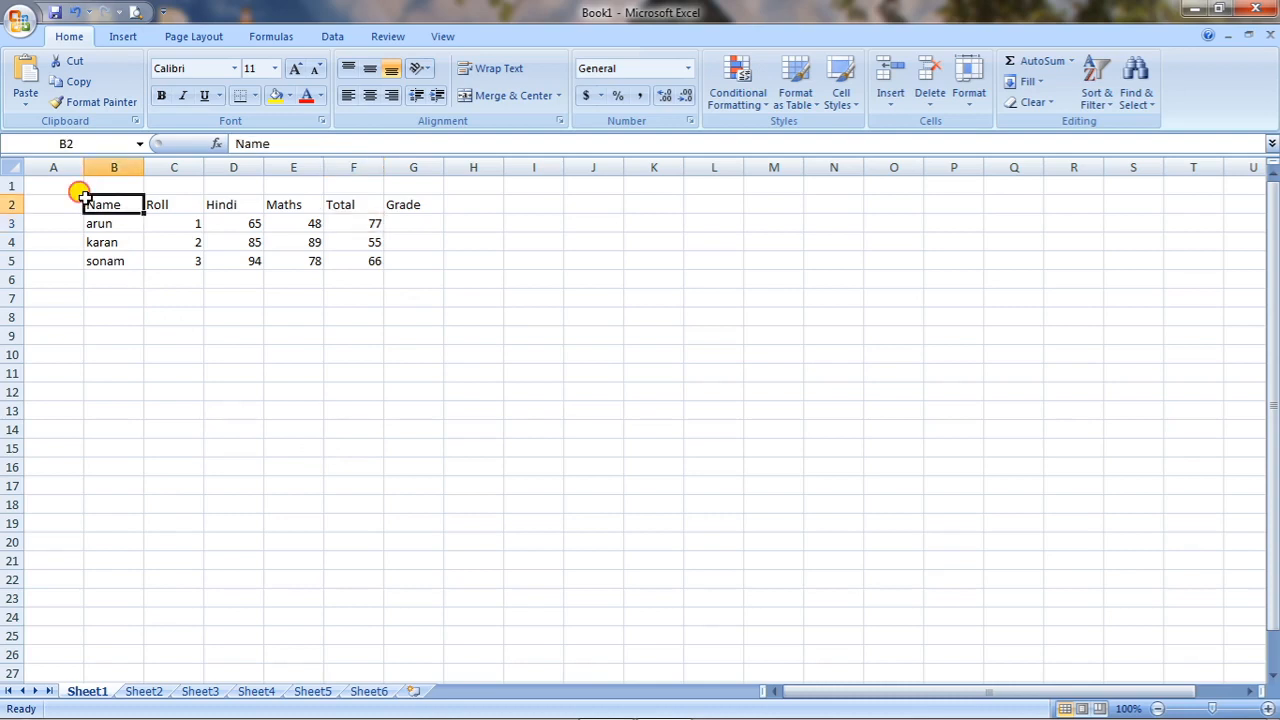
drag(85, 195, 413, 260)
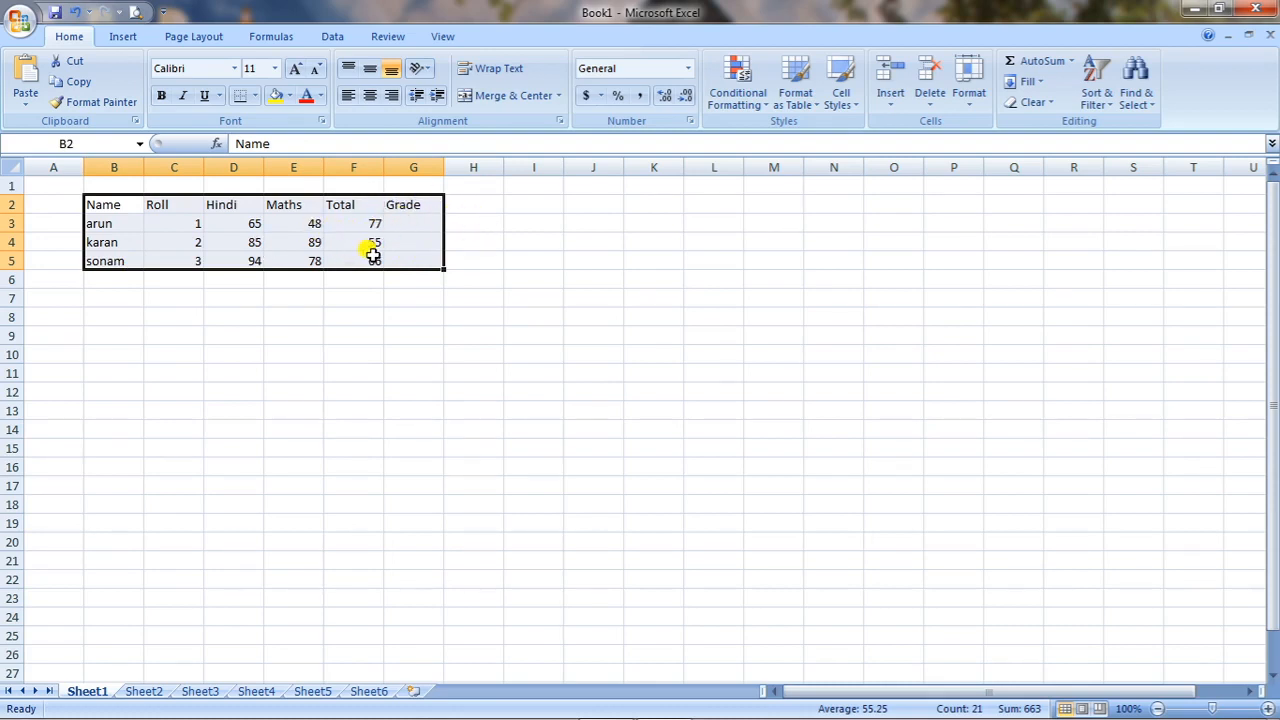
click(224, 313)
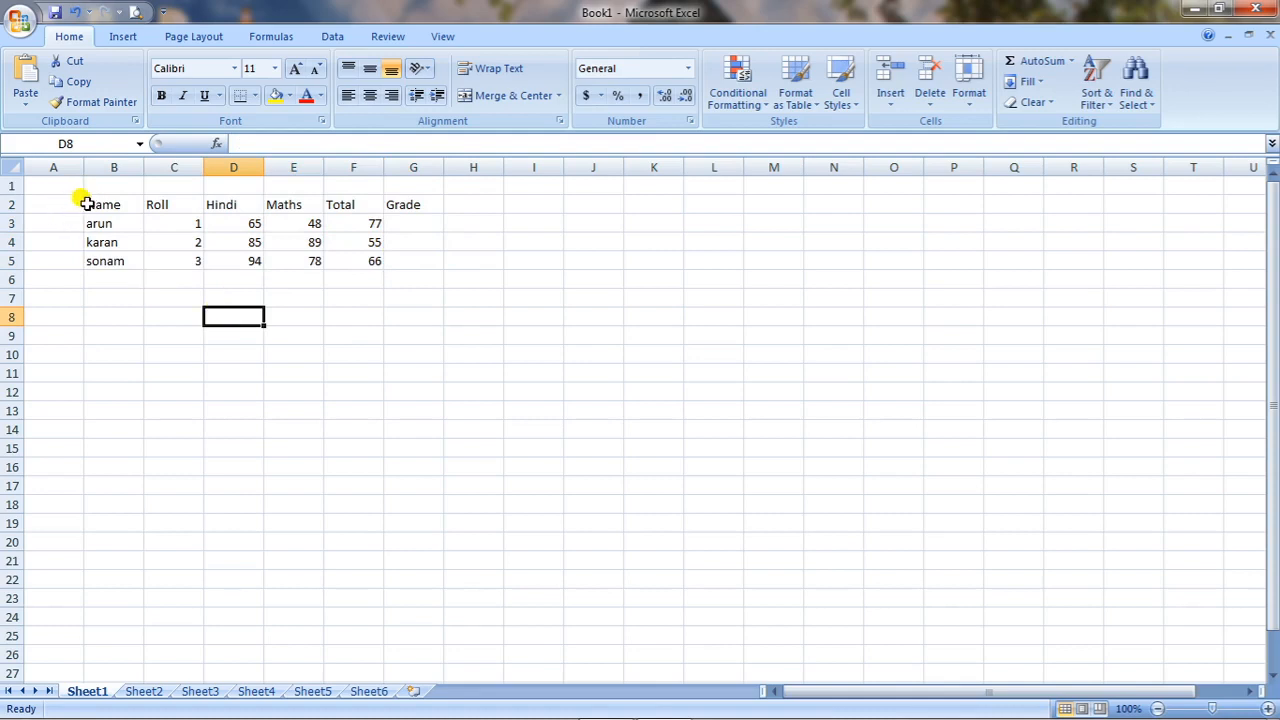
Copy the marks table range B2 through G6 and paste it at cell G23.
drag(86, 204, 438, 269)
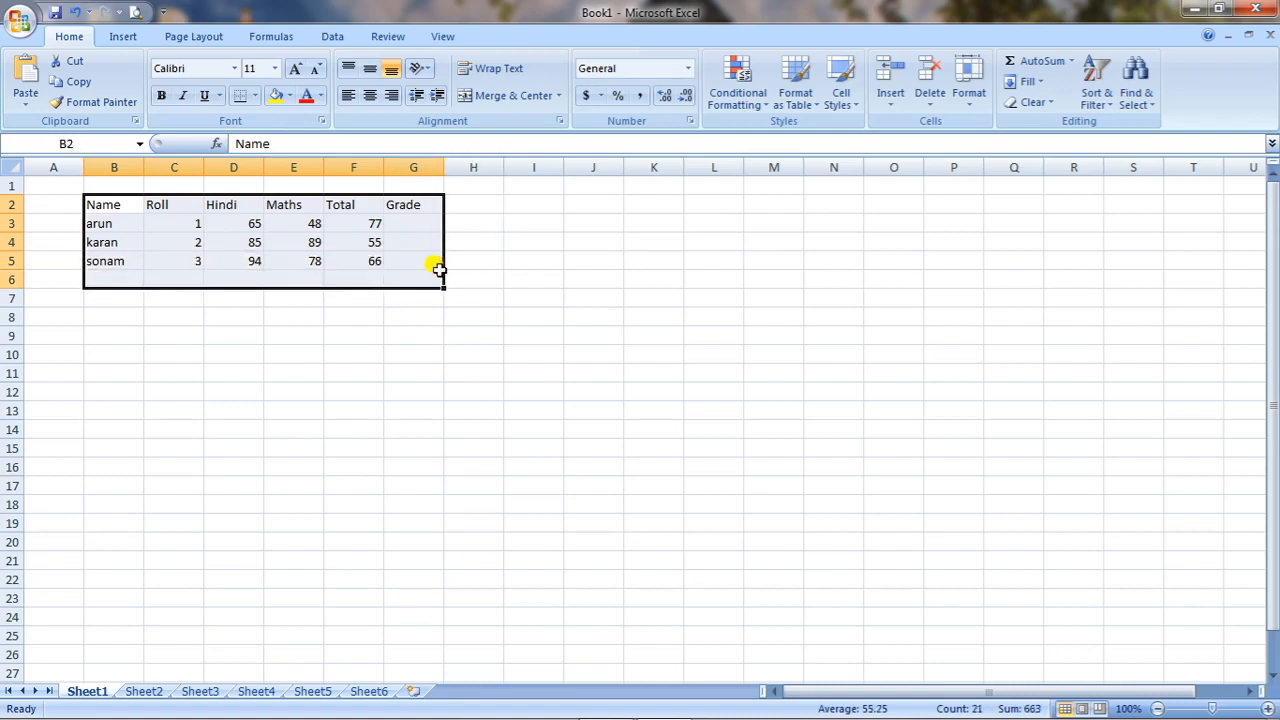
click(86, 86)
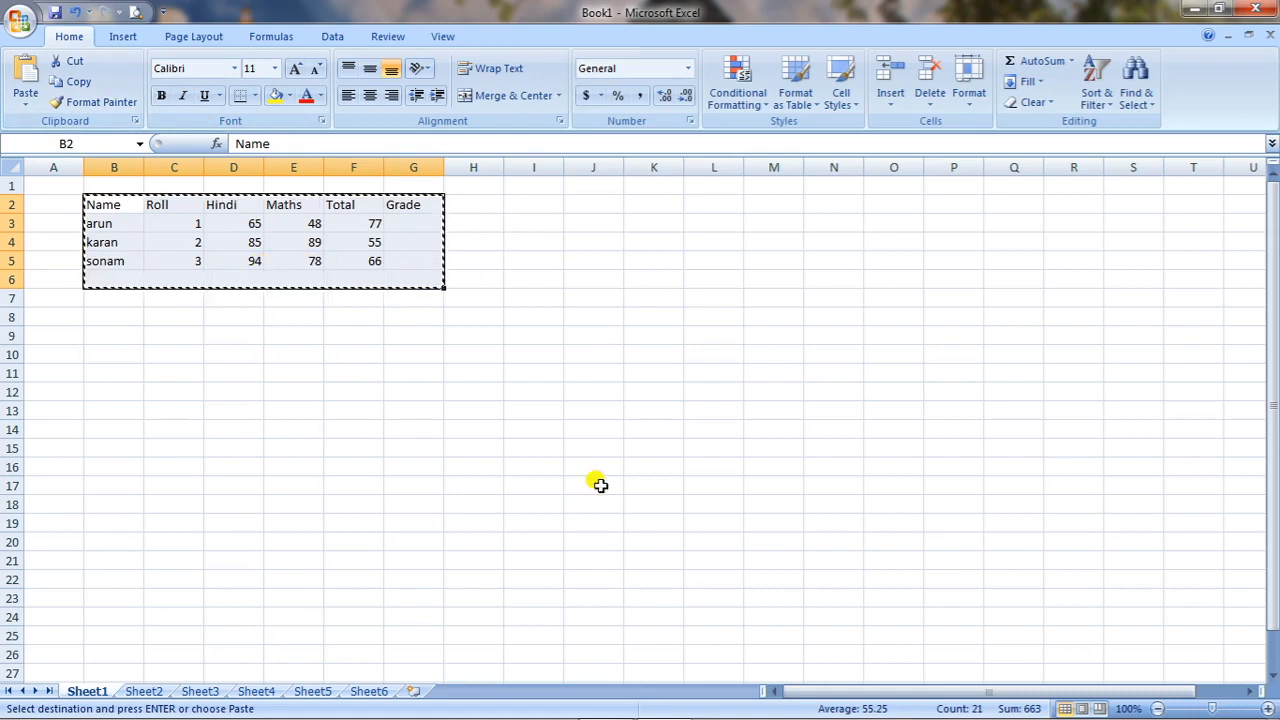
click(420, 590)
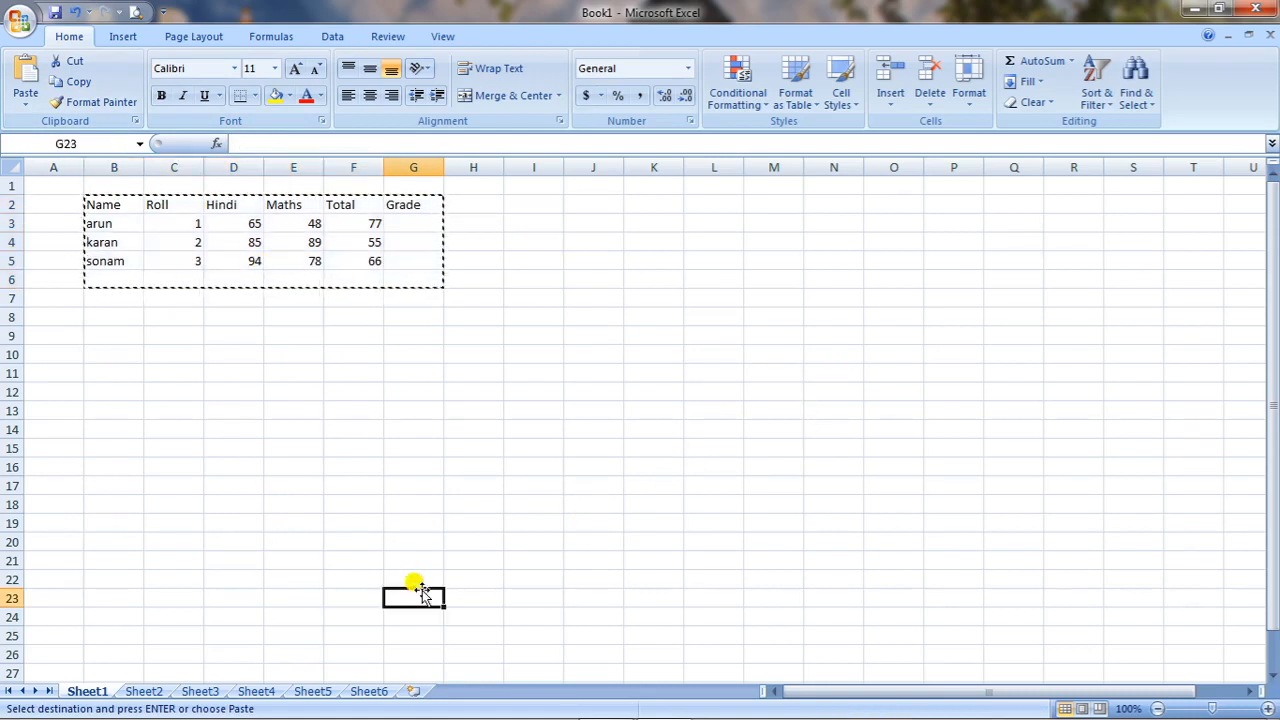
click(25, 80)
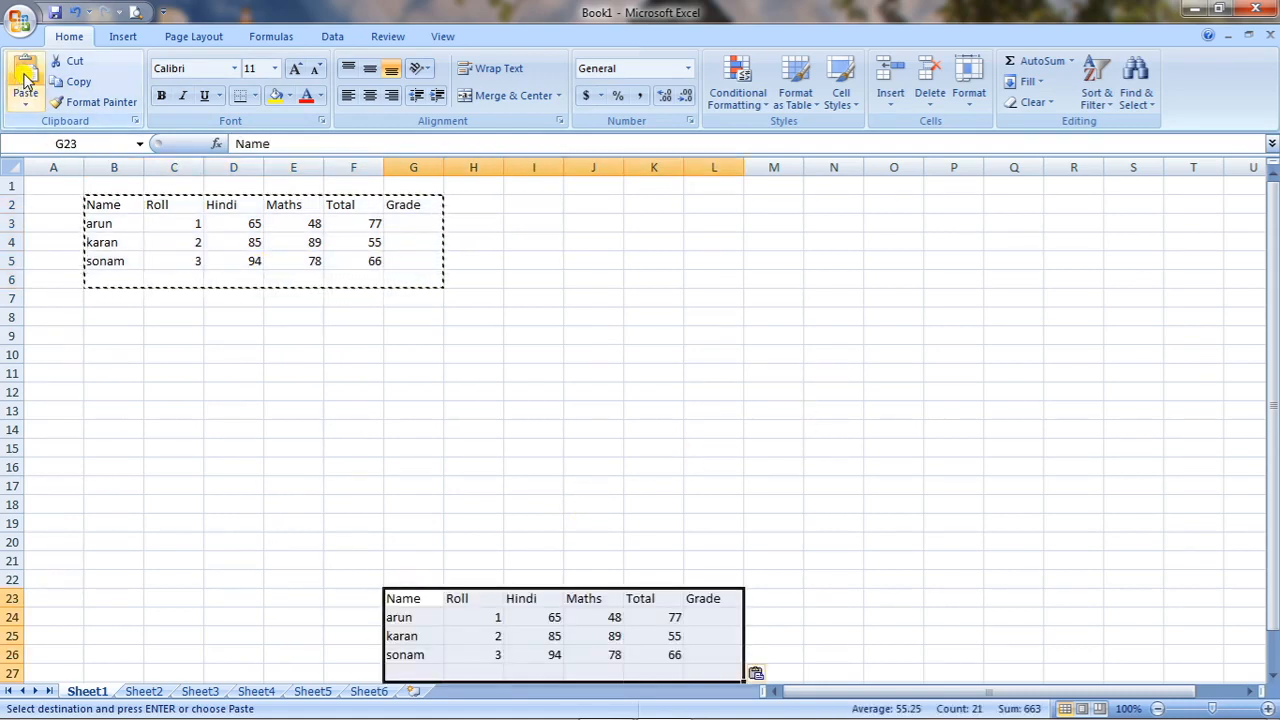
Paste two more copies of the marks table on Sheet1, at cells M5 and F15.
click(780, 259)
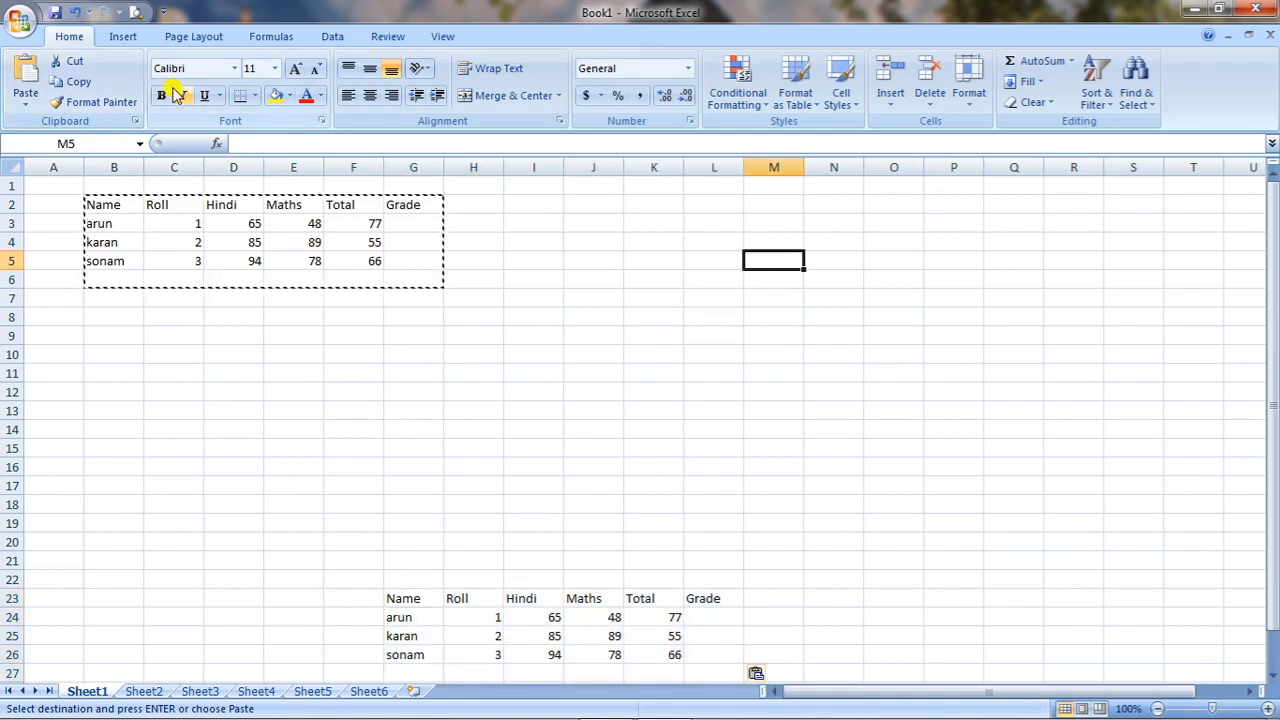
click(25, 80)
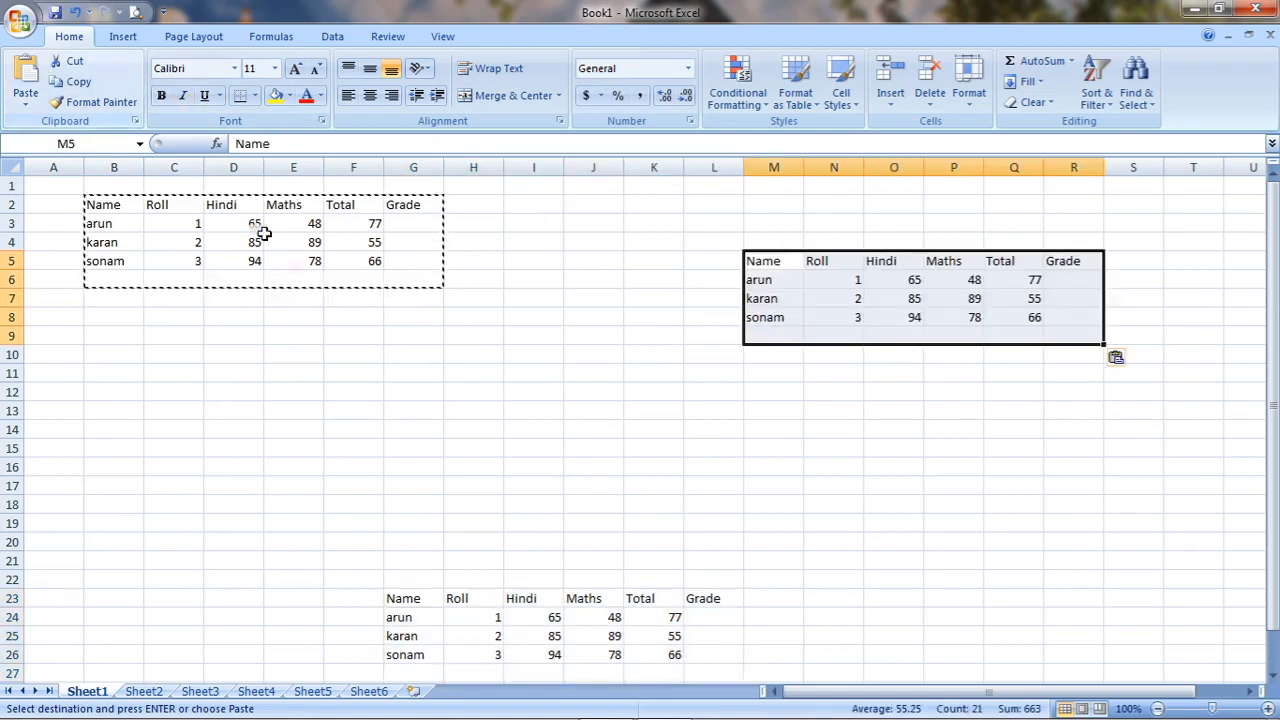
click(327, 444)
click(28, 78)
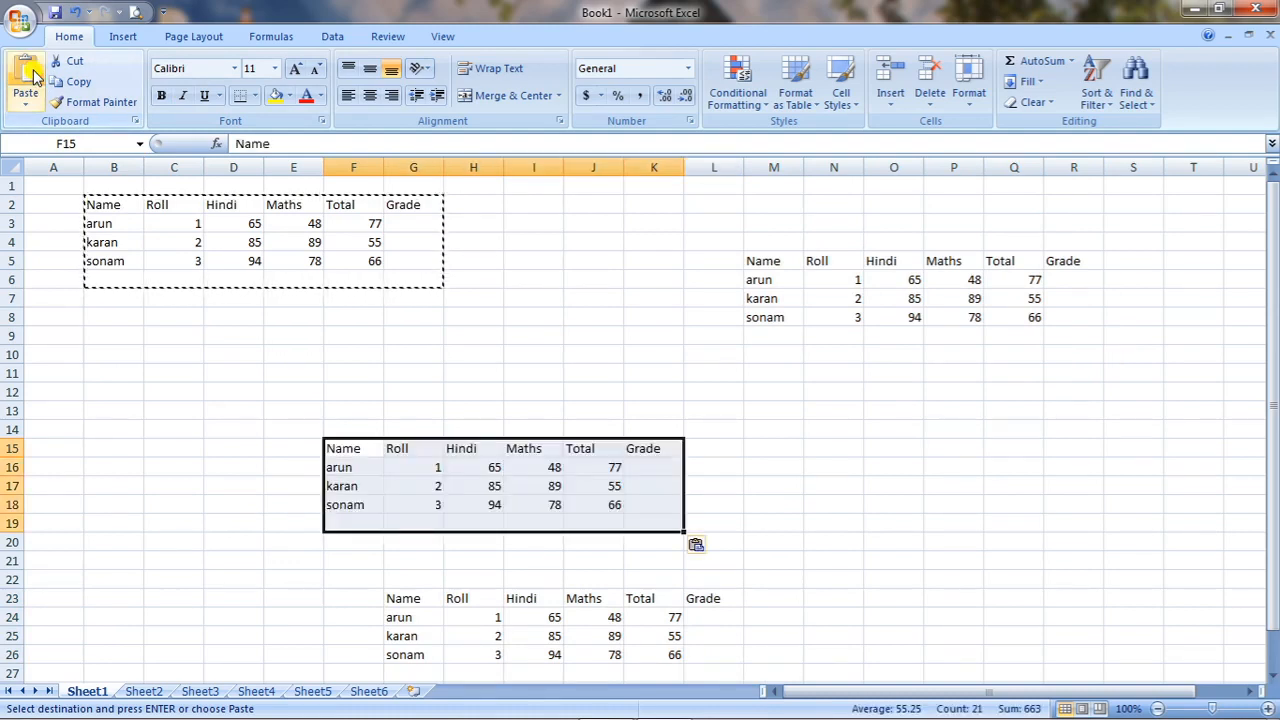
Paste the copied marks table on Sheet2 at cells A1 and H12, and return to Sheet1.
click(145, 691)
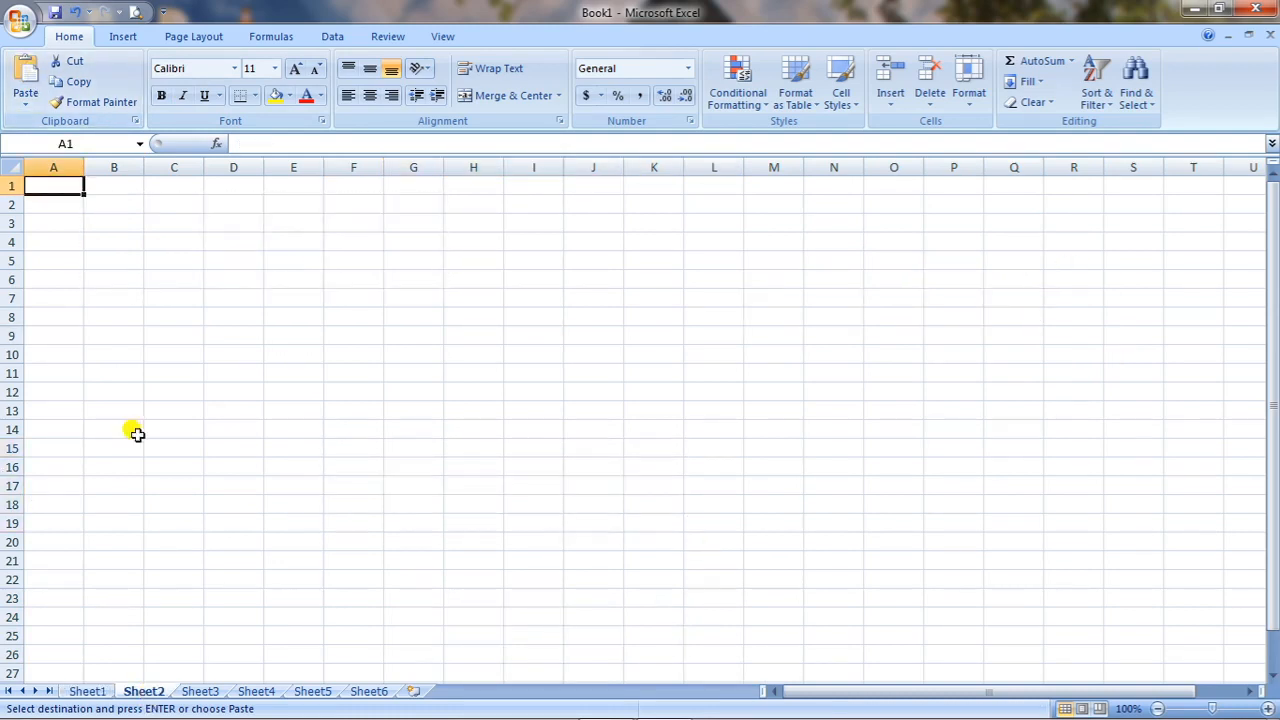
click(26, 78)
click(462, 388)
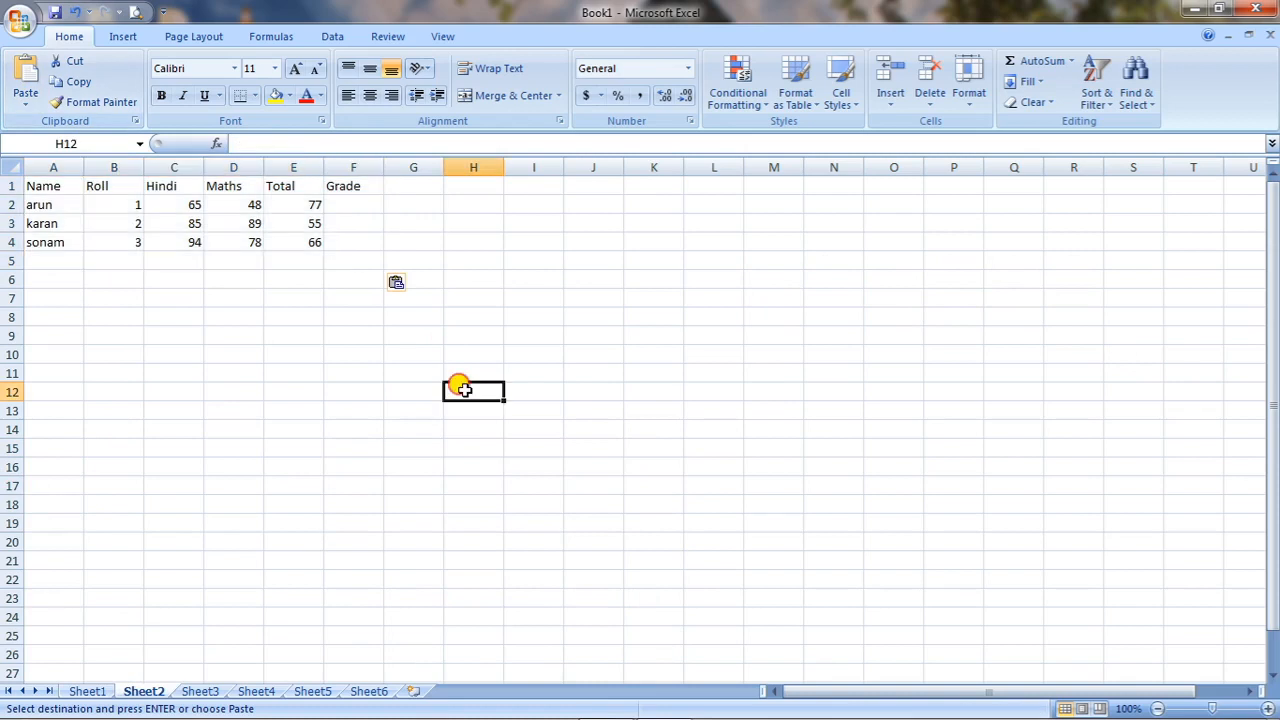
click(20, 76)
click(88, 691)
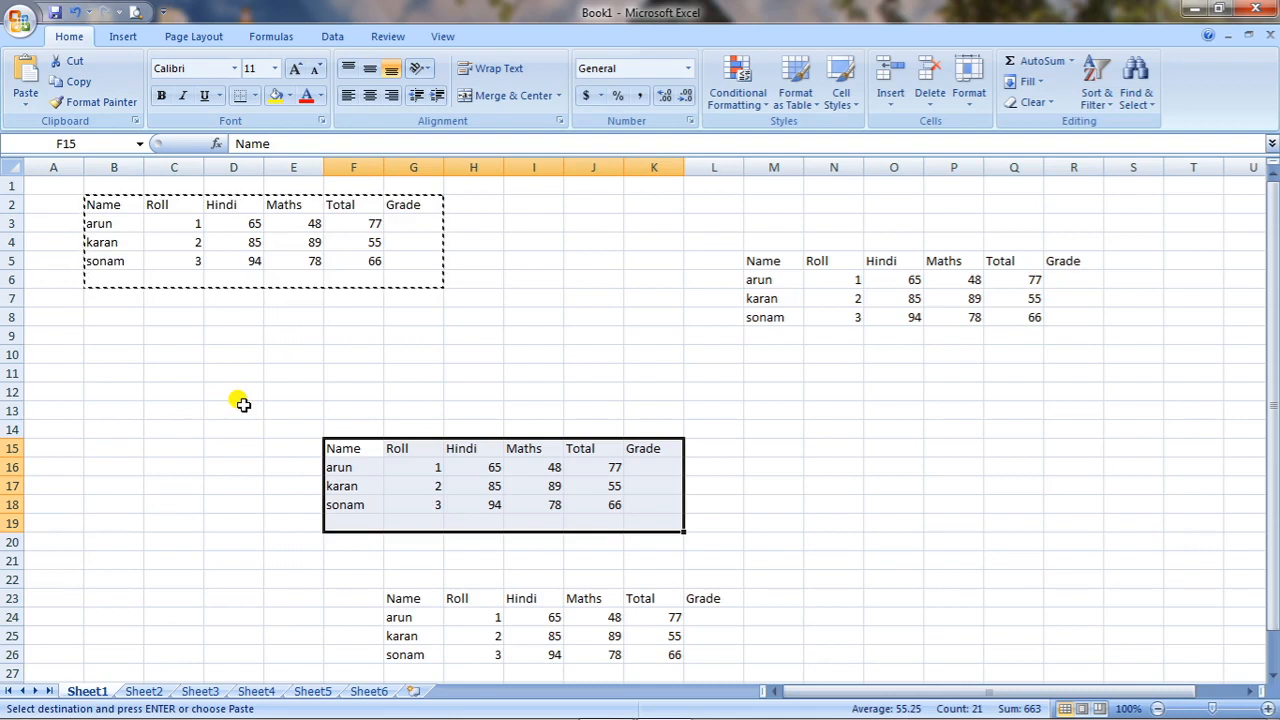
Delete the contents of the range F3 through S26 on Sheet1, including the pasted copies of the marks table.
click(386, 422)
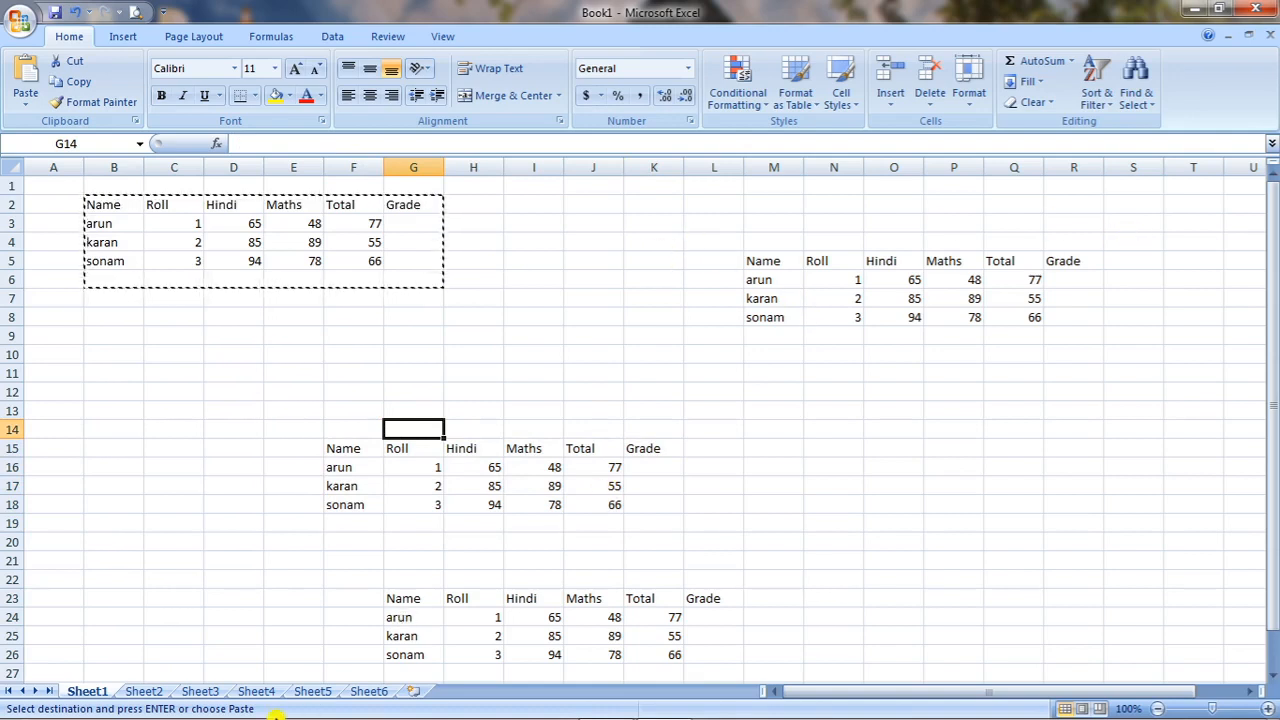
click(231, 352)
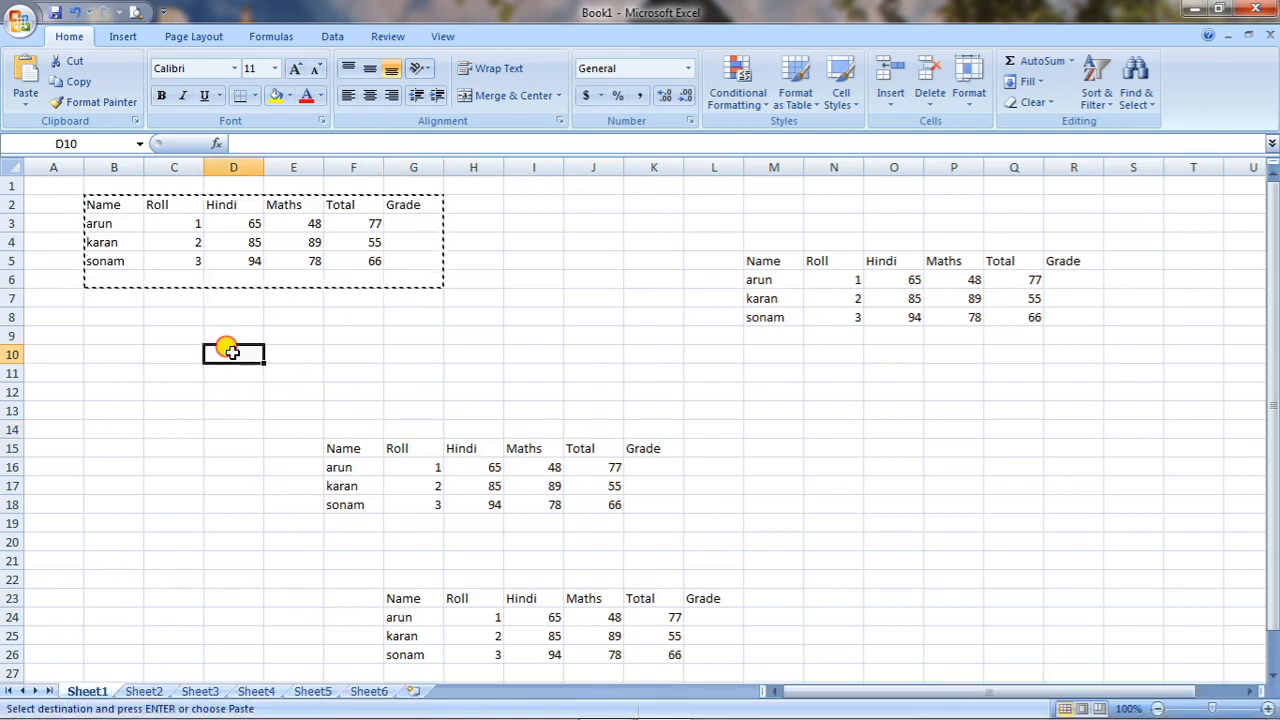
drag(231, 352, 943, 531)
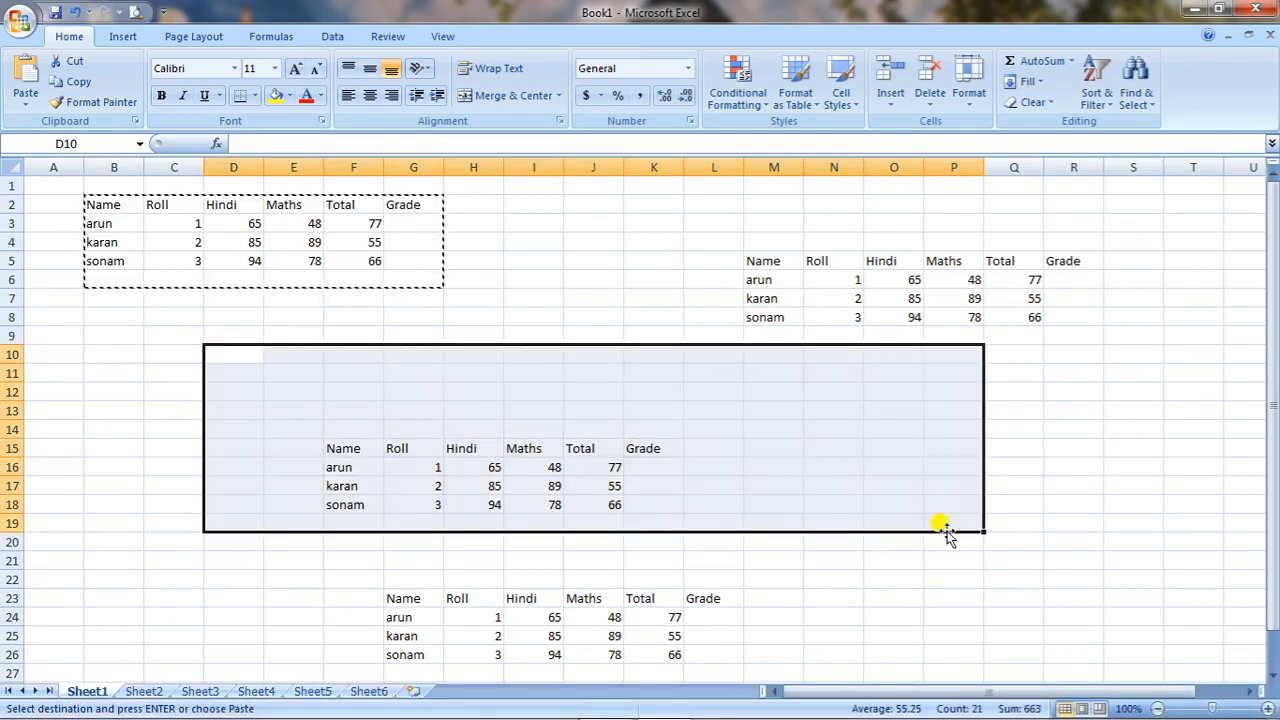
click(1065, 370)
drag(1148, 221, 449, 702)
drag(400, 566, 333, 465)
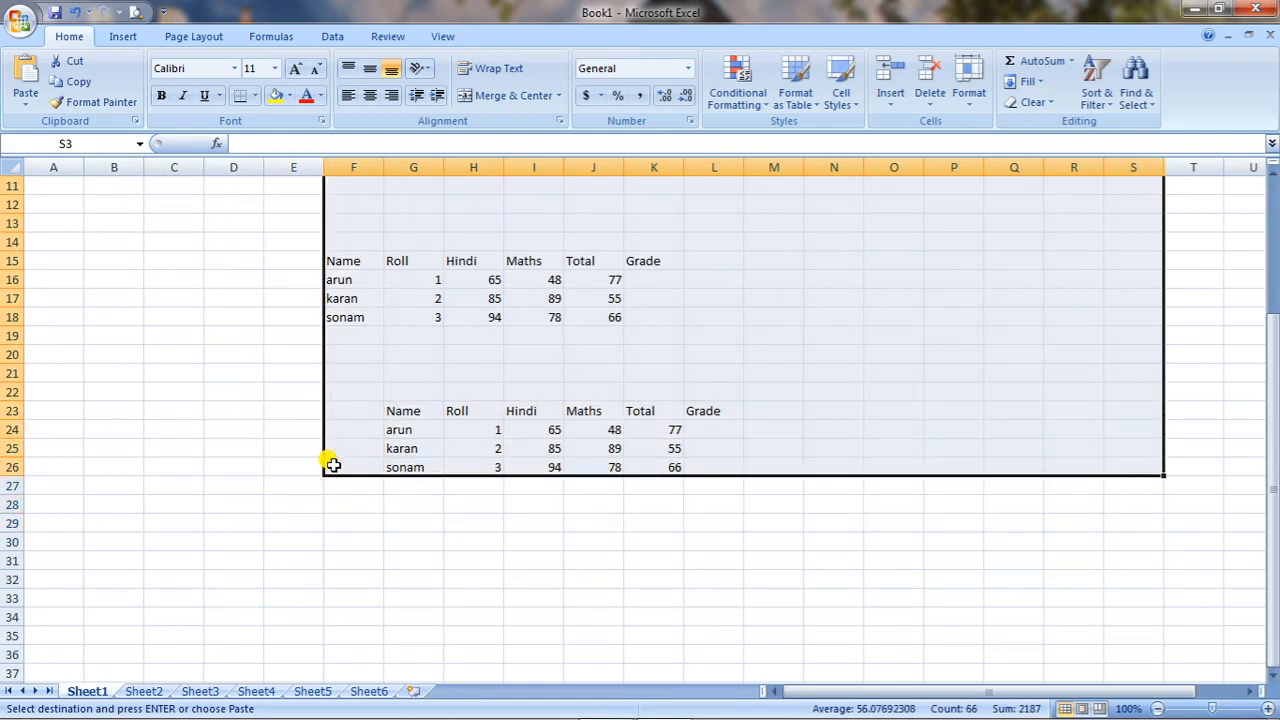
scroll(333, 465, up, 3)
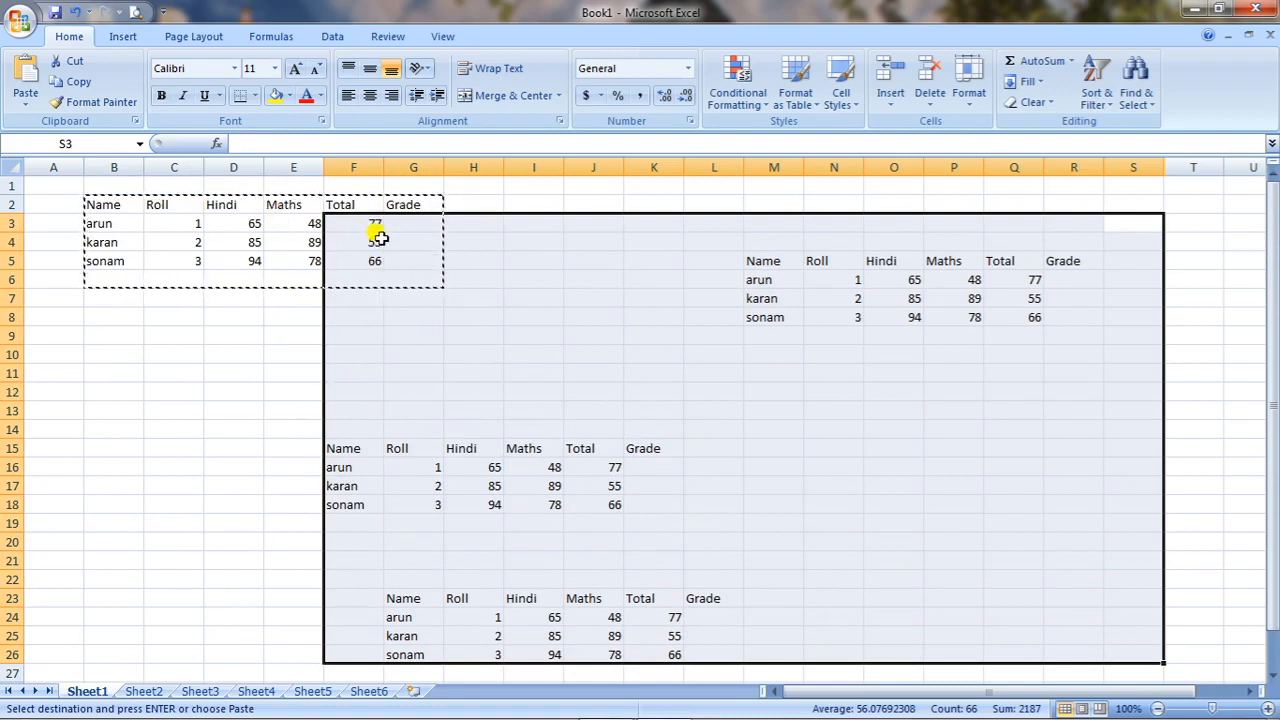
key(Delete)
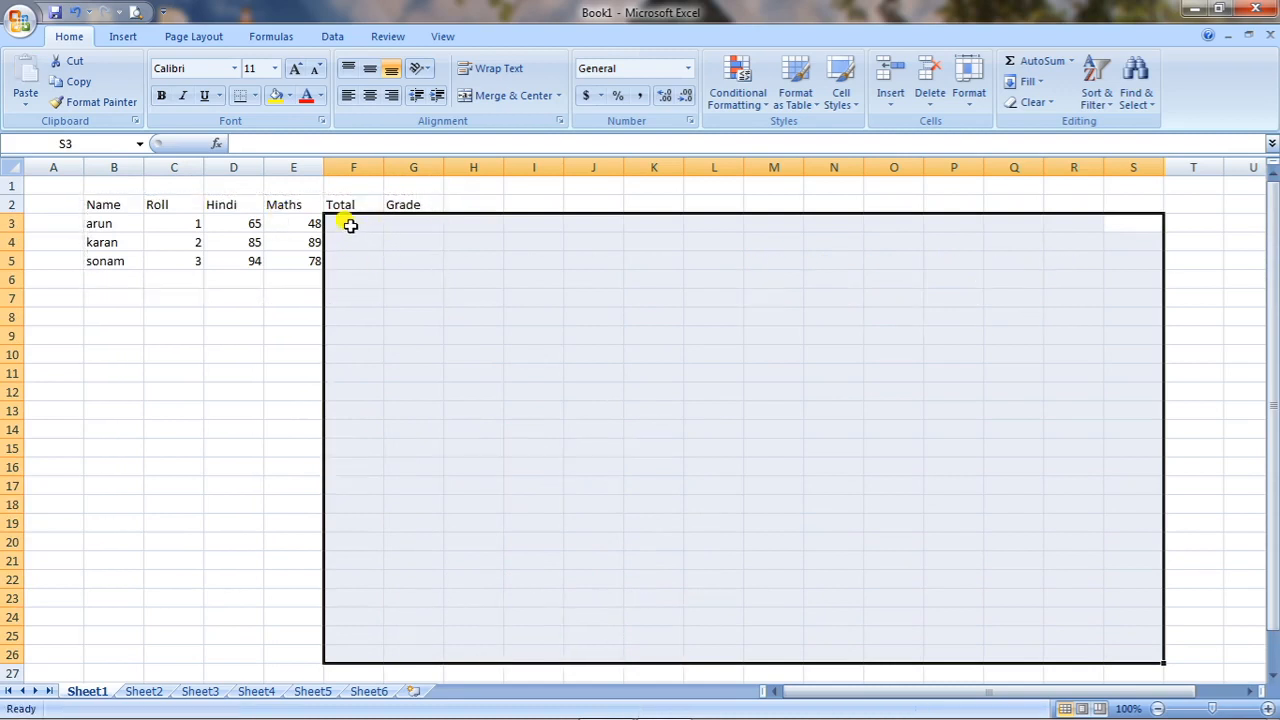
click(350, 224)
click(351, 239)
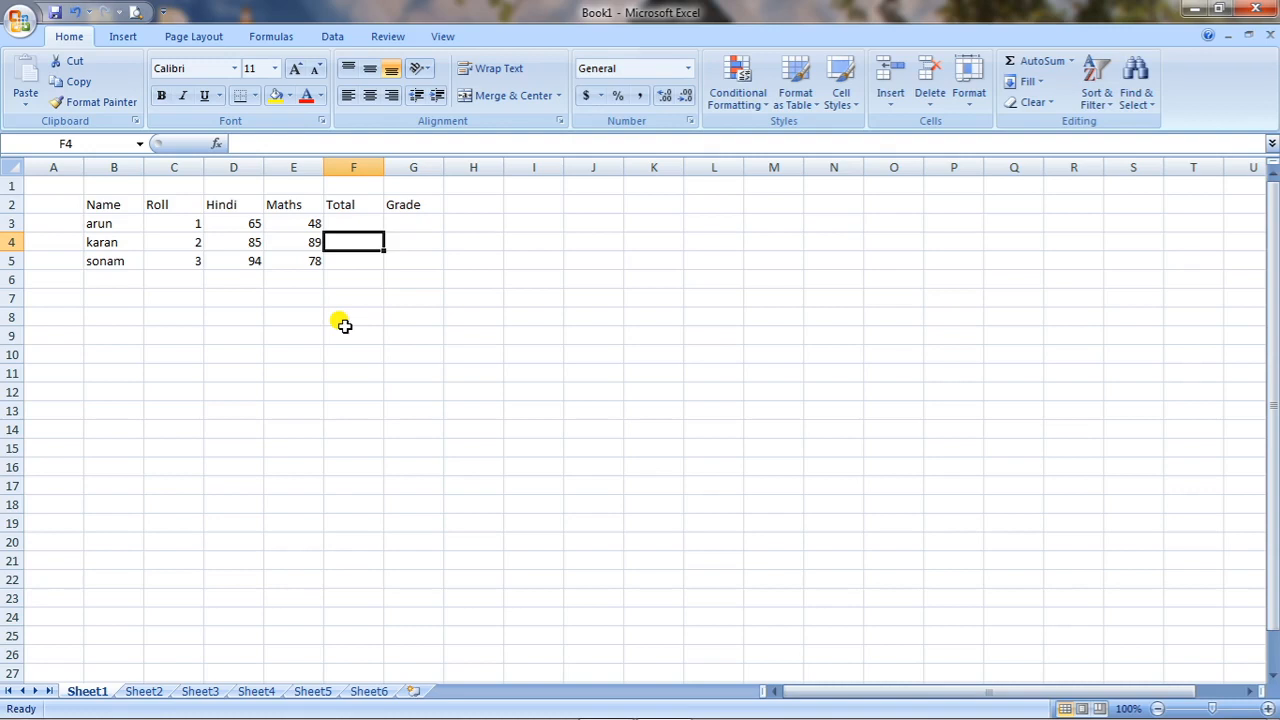
Extend the first student's entry in cell B3 to the full name, keeping the existing first name.
click(116, 224)
double_click(116, 224)
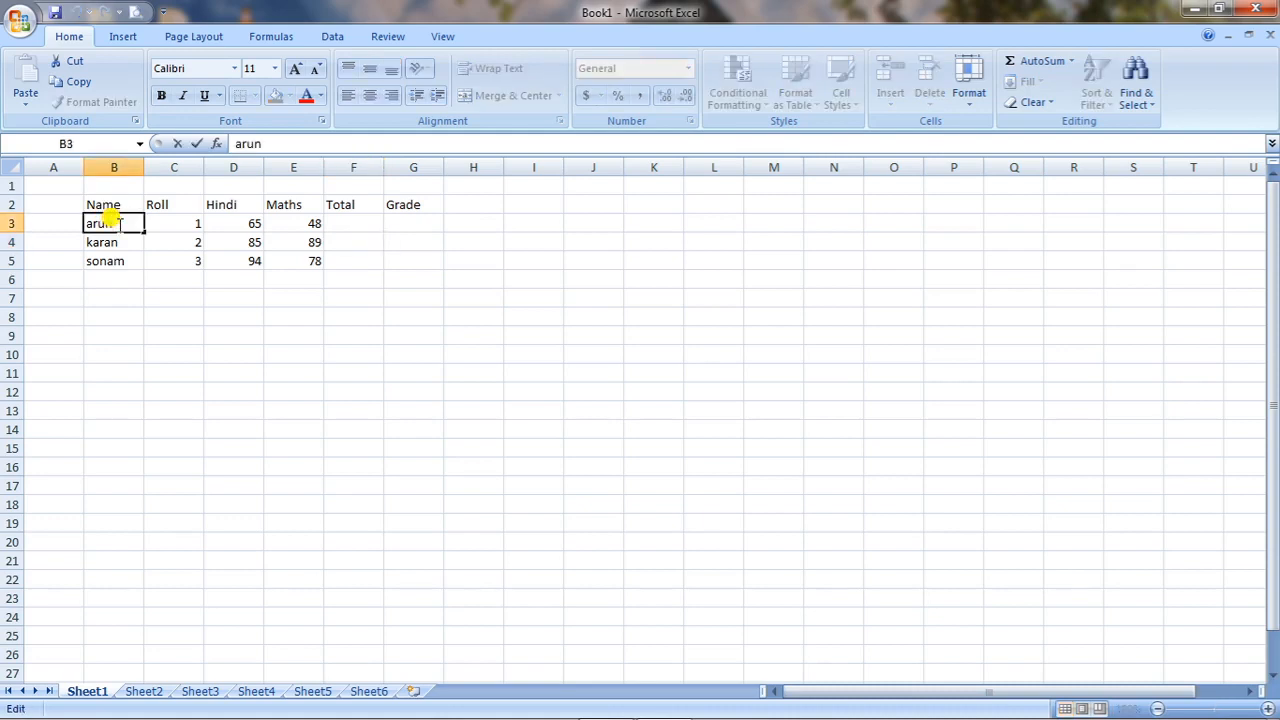
click(177, 314)
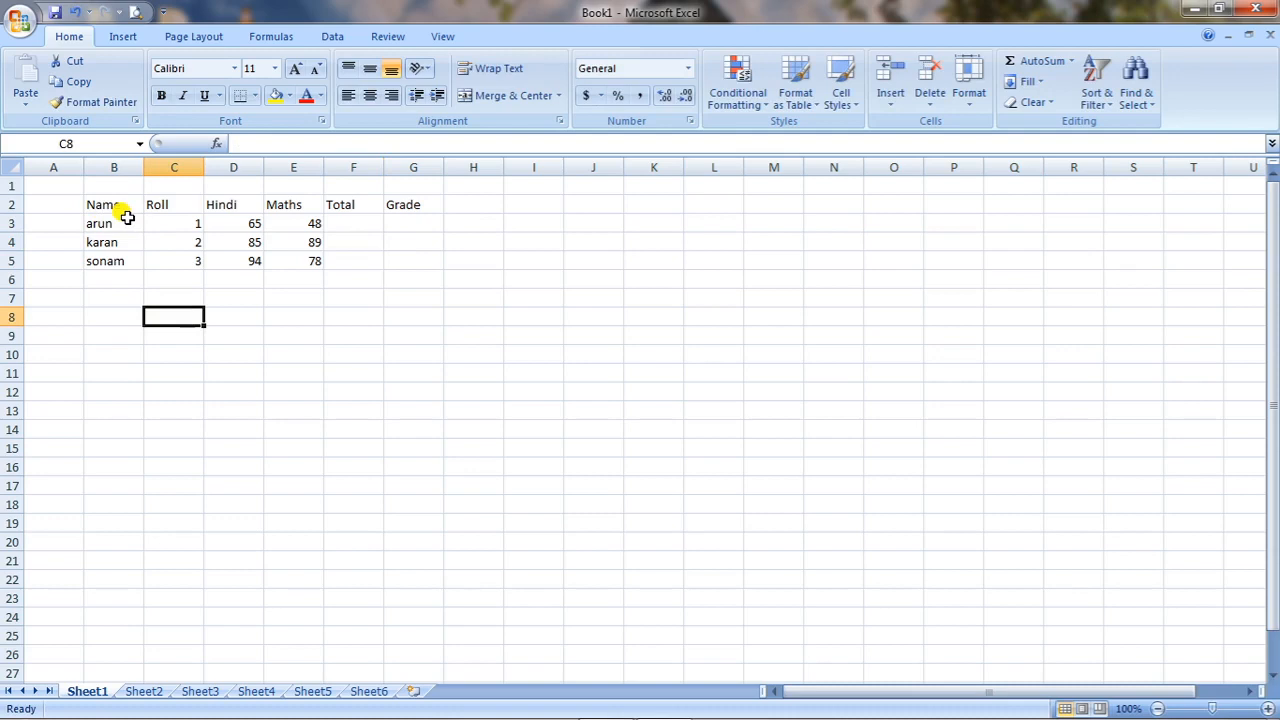
click(124, 224)
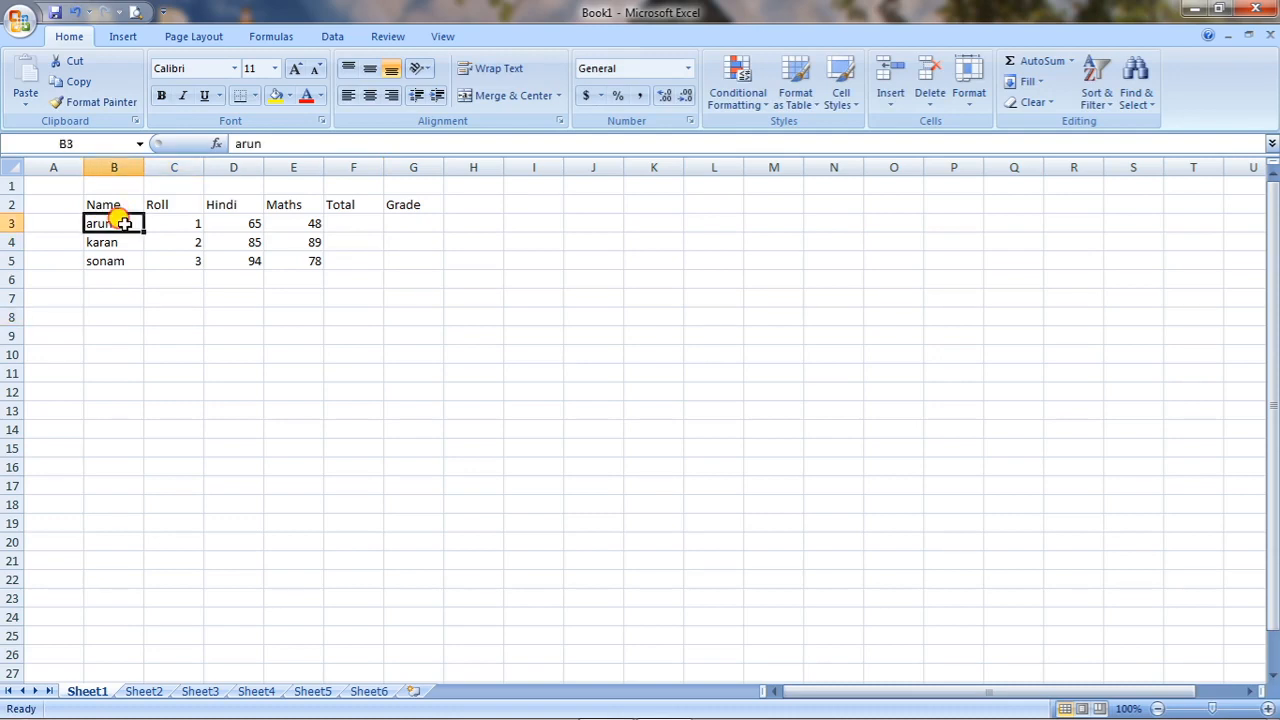
click(283, 142)
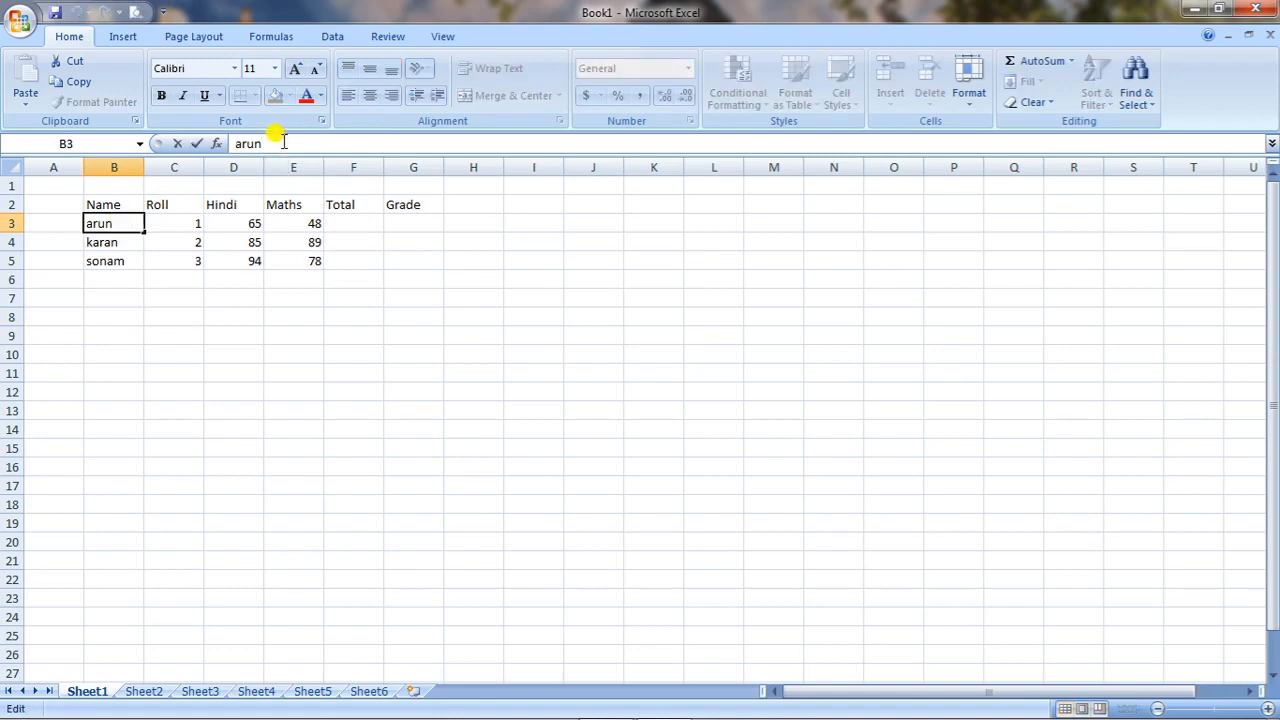
text(chaturvedi)
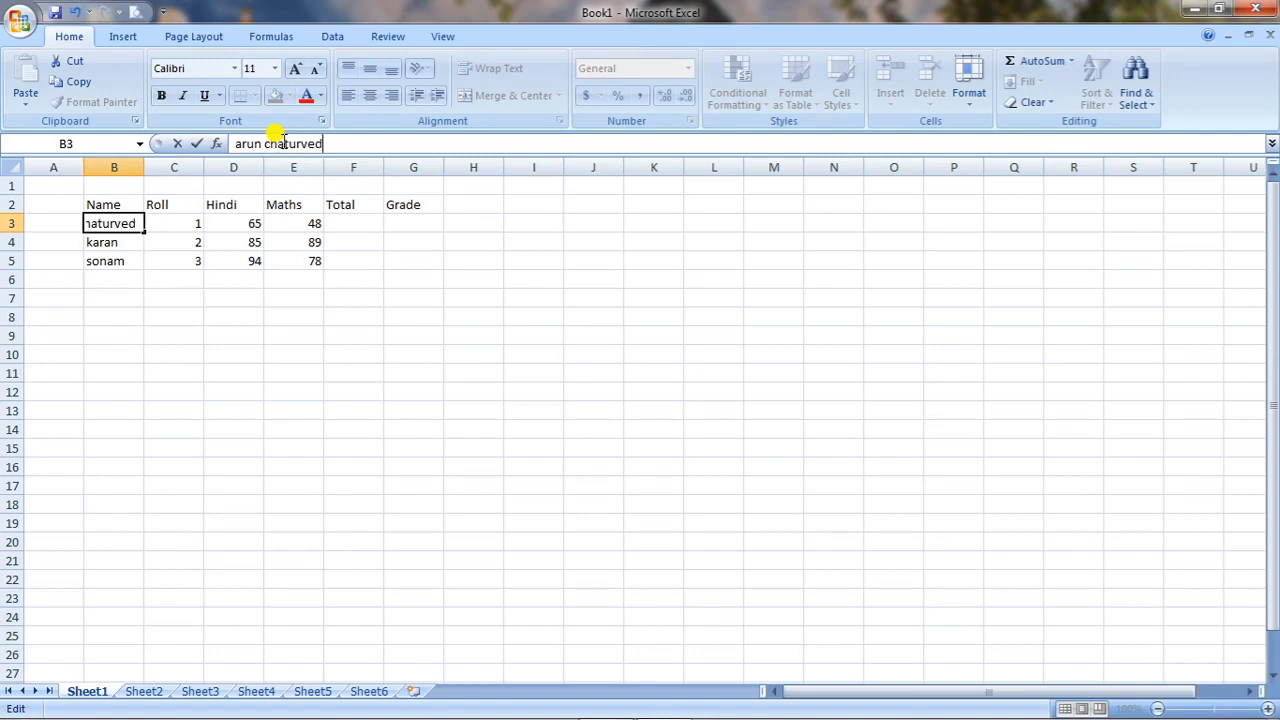
text( kumar yadav)
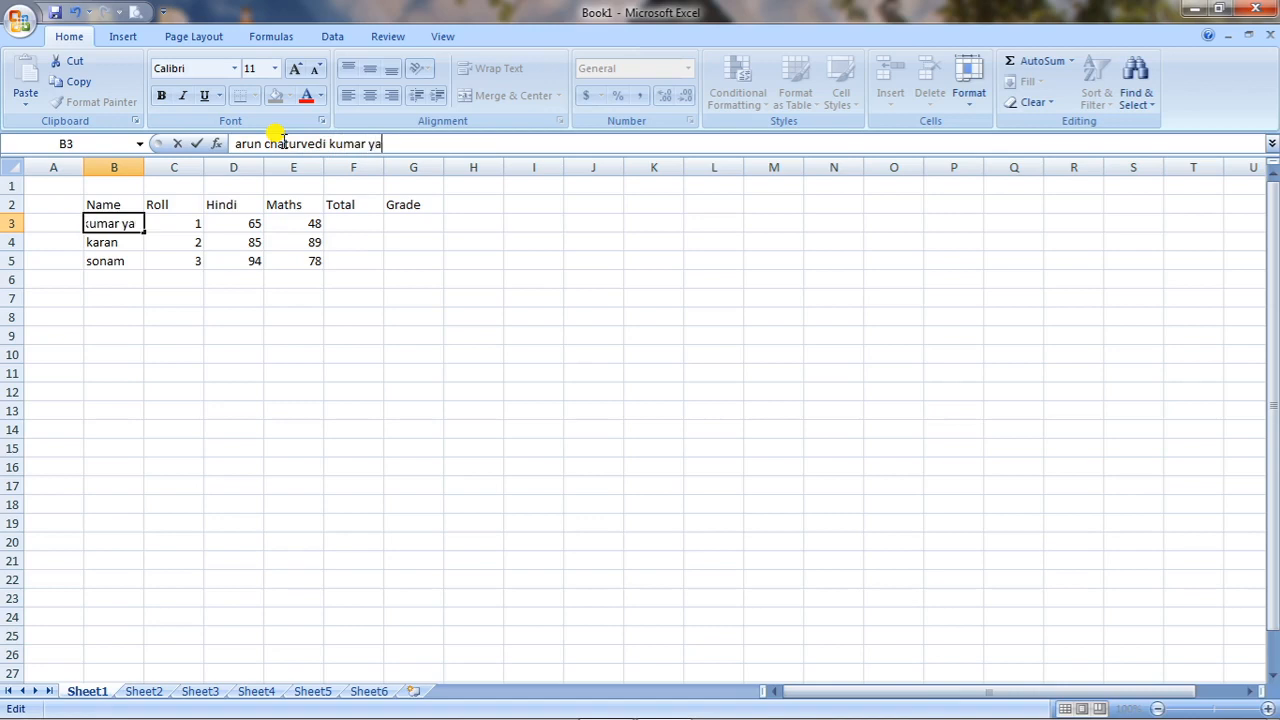
click(294, 334)
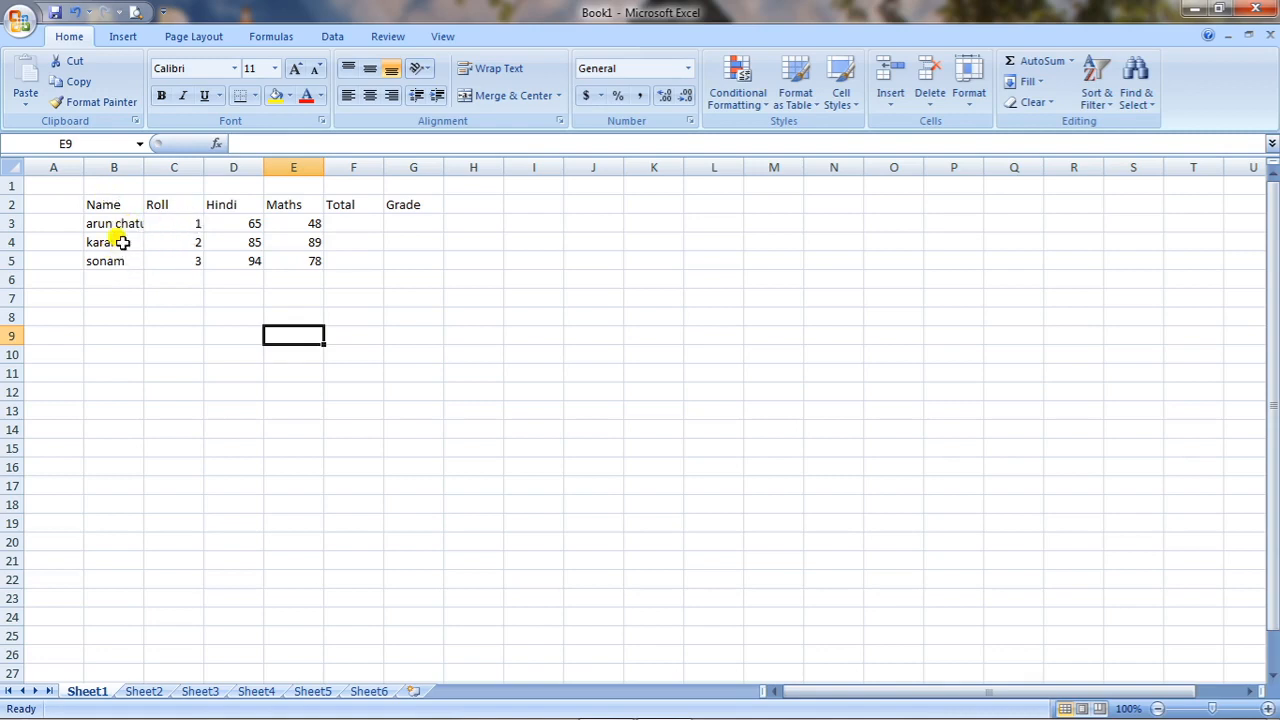
click(122, 241)
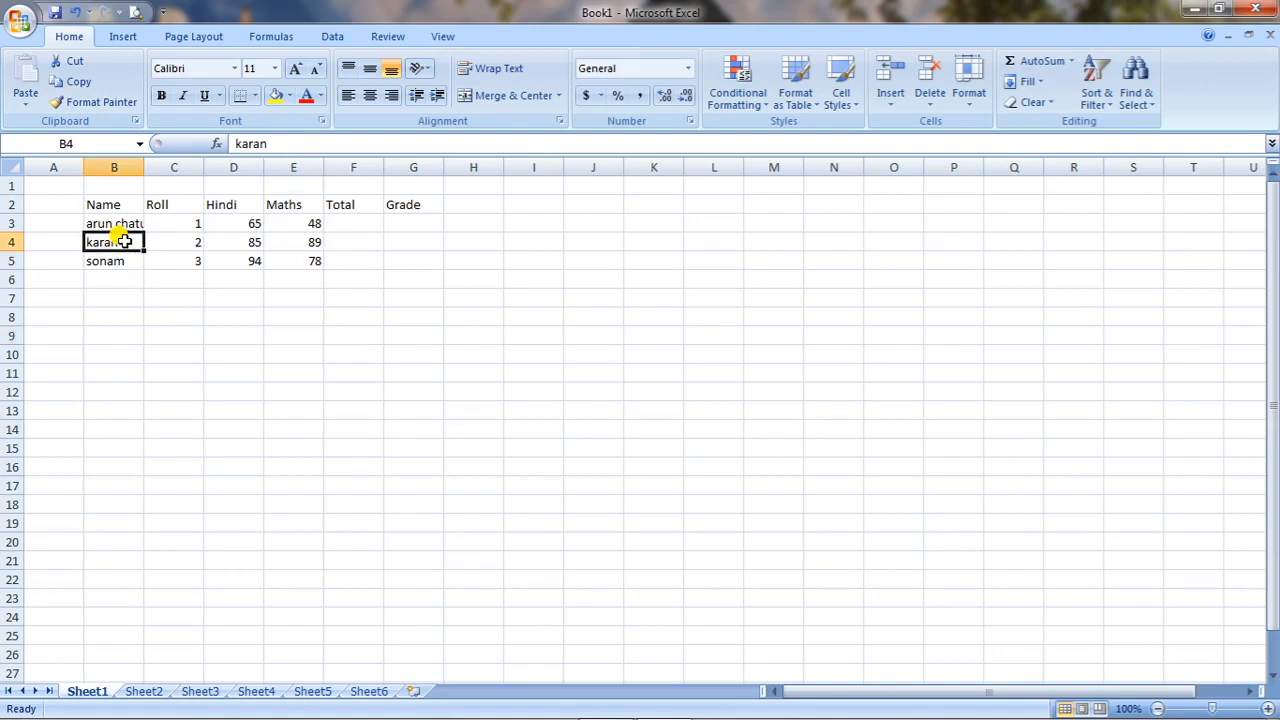
text(ch)
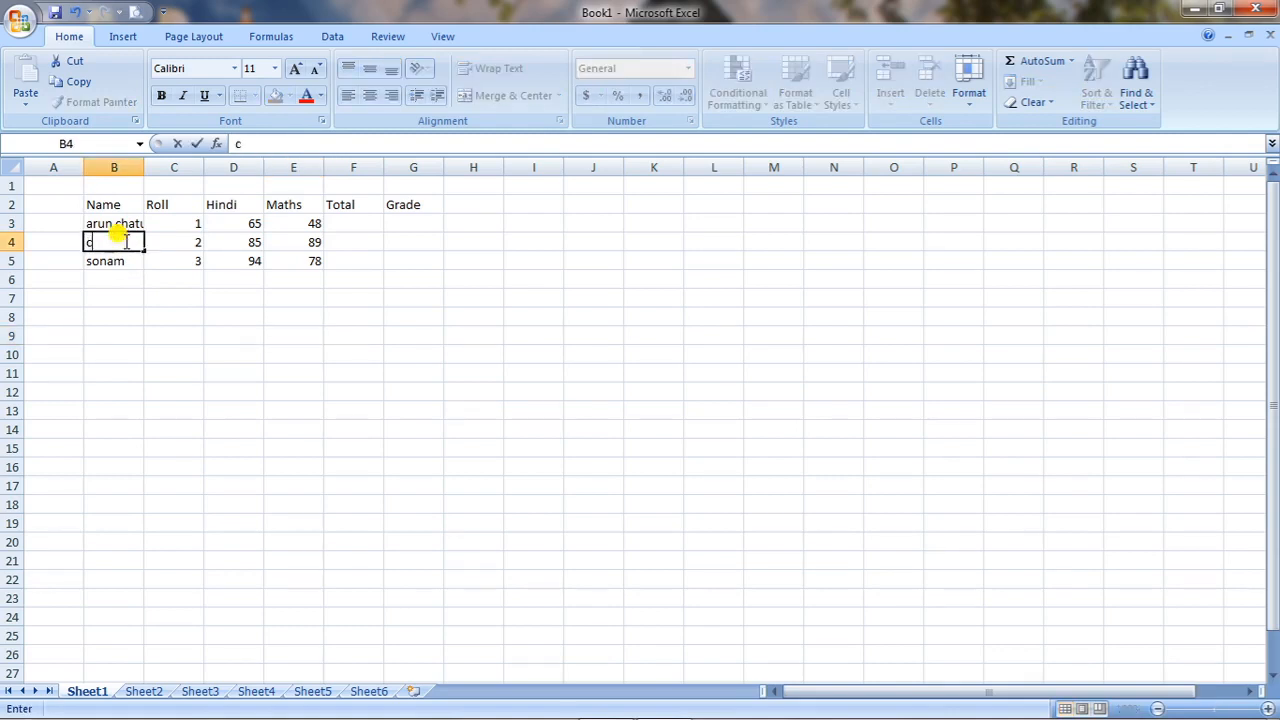
key(BackSpace)
key(BackSpace)
click(166, 390)
double_click(130, 242)
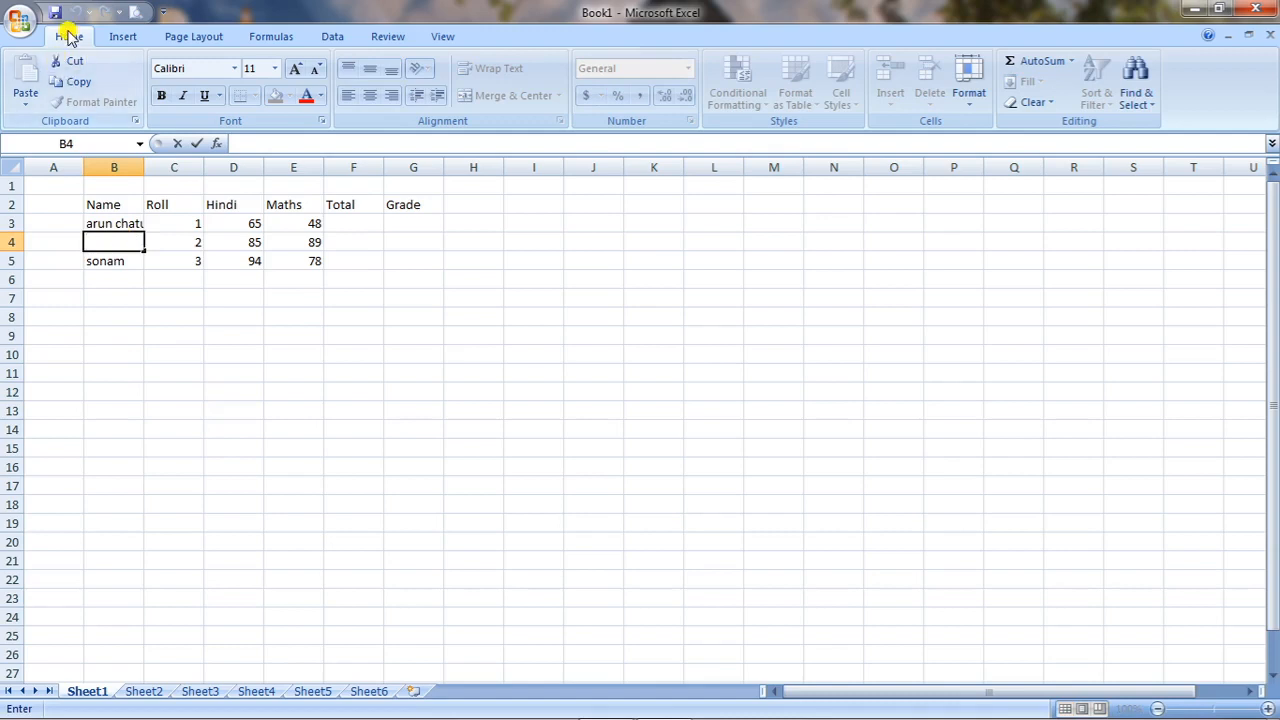
click(136, 358)
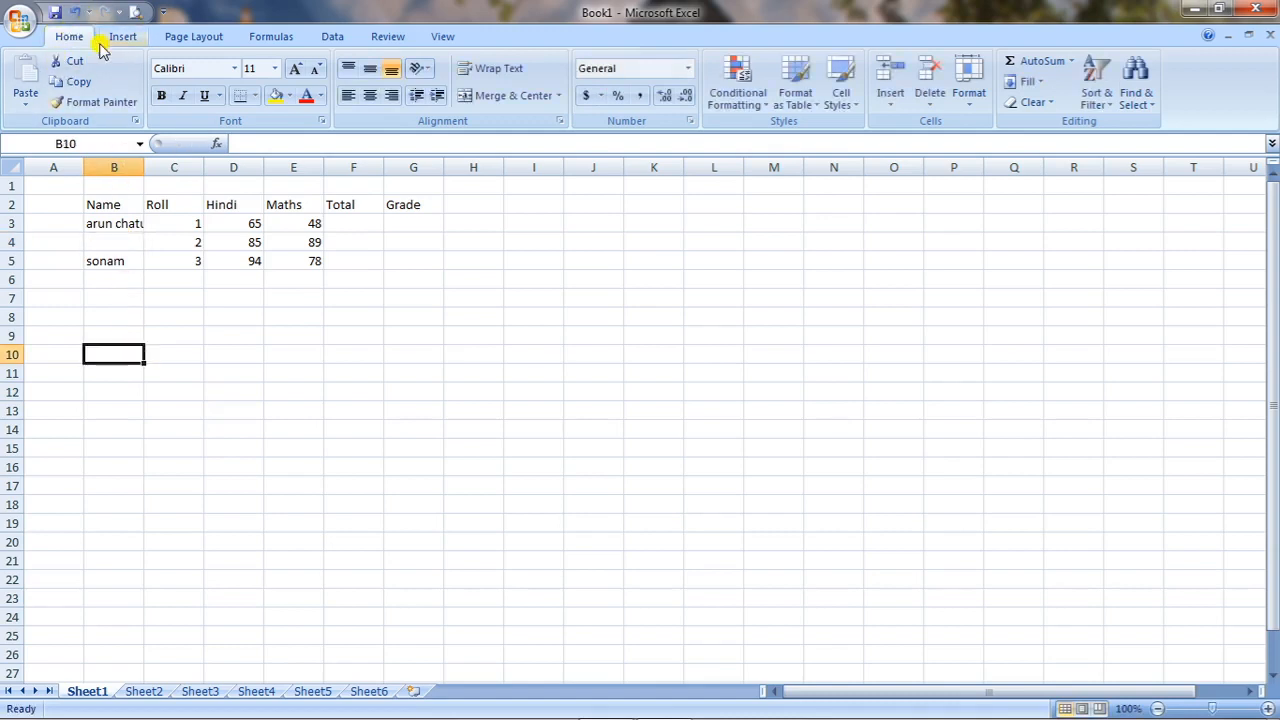
click(76, 12)
click(76, 12)
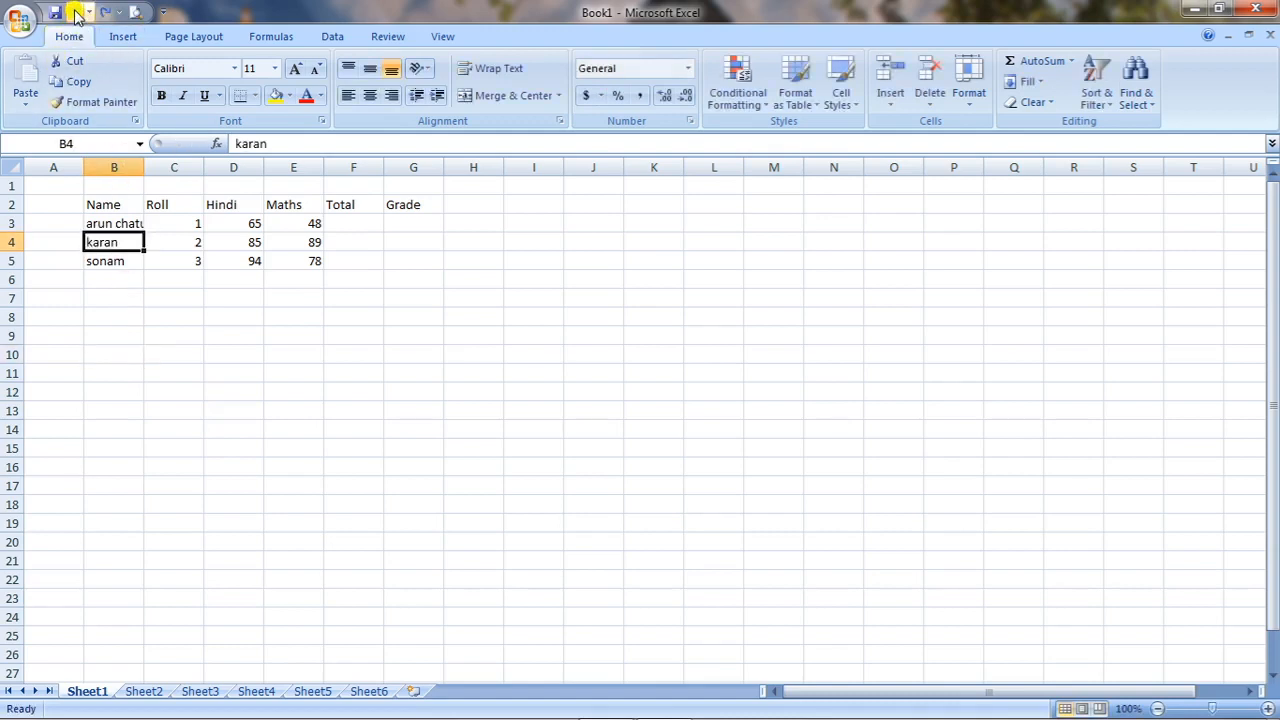
click(186, 333)
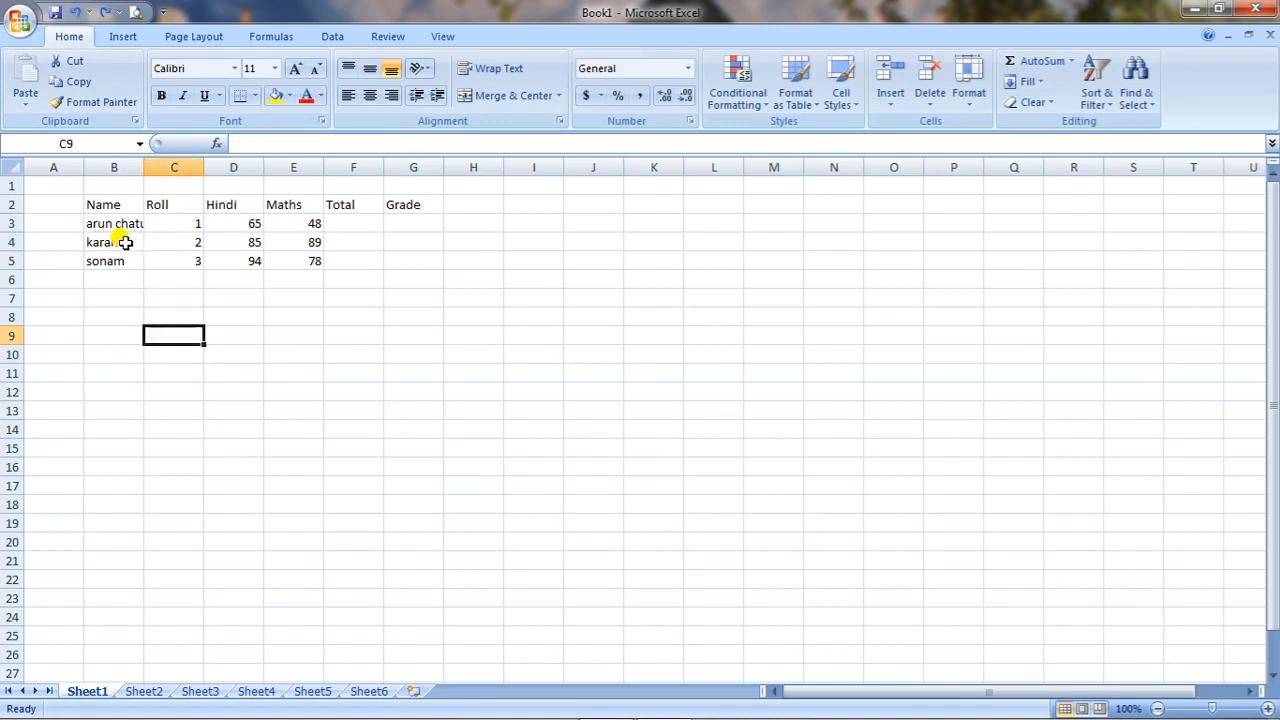
Add the surname after the existing first name of the second student in cell B4.
double_click(124, 242)
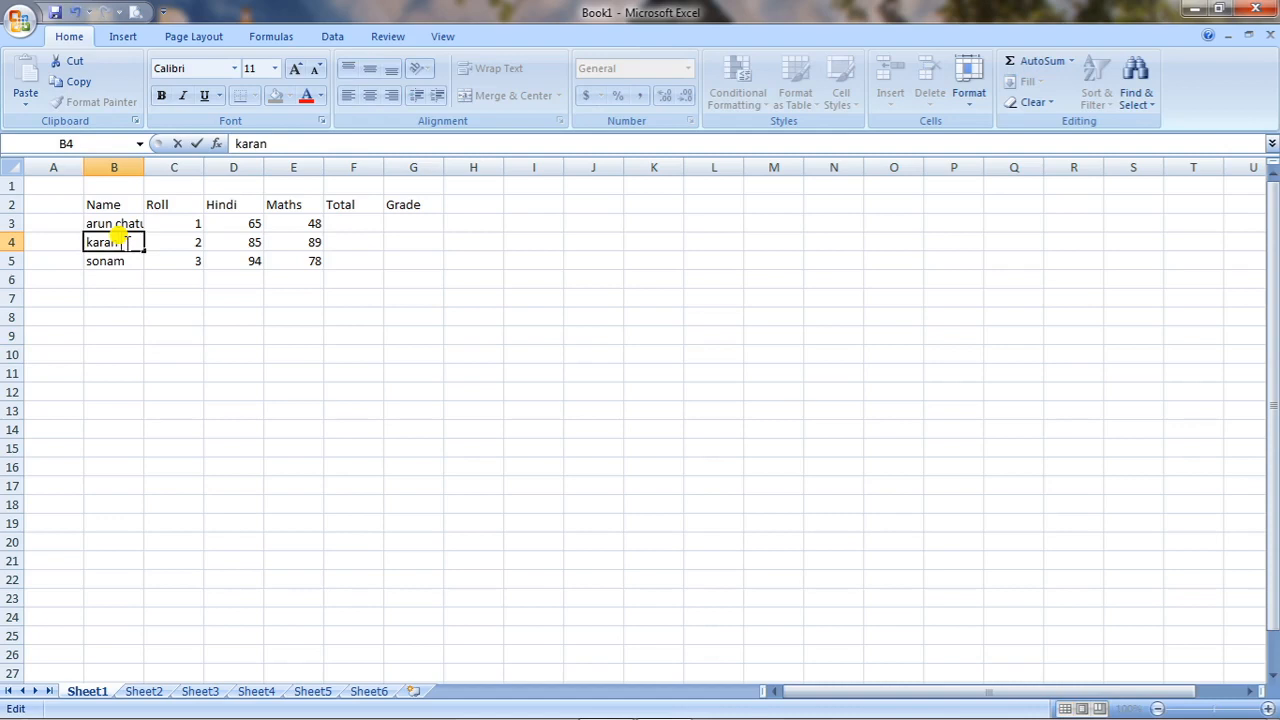
text(chettri)
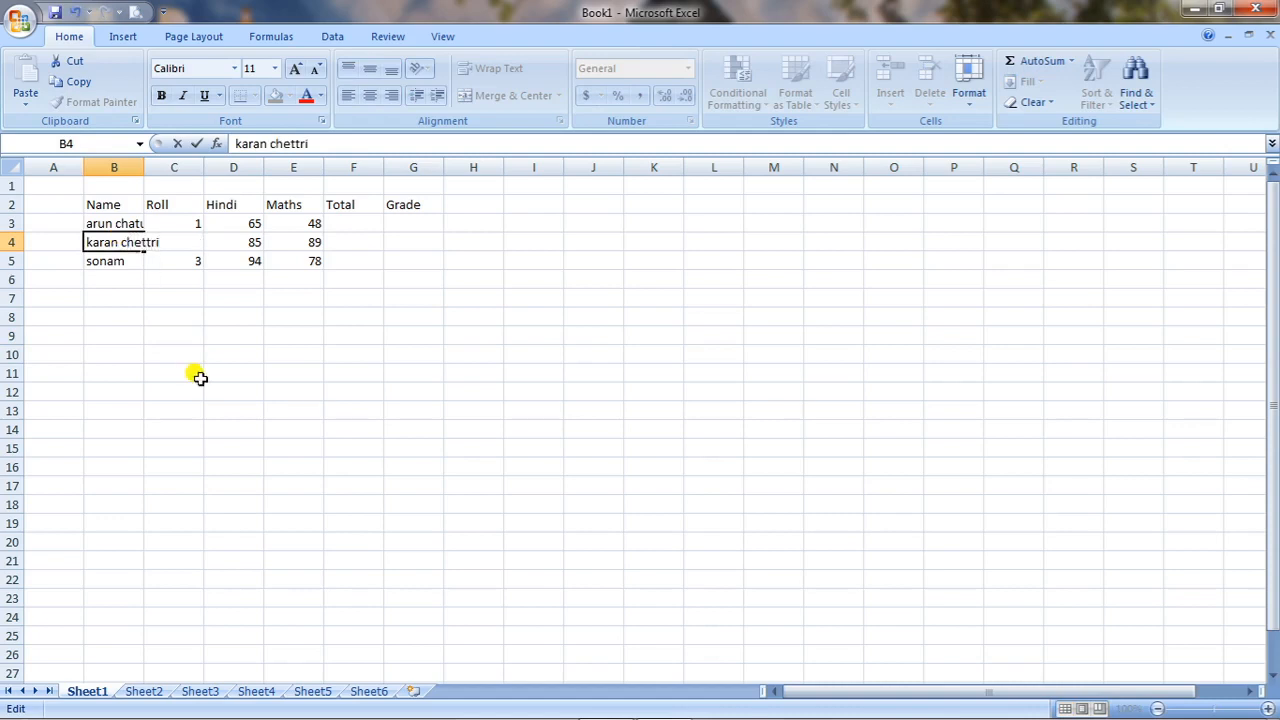
click(199, 377)
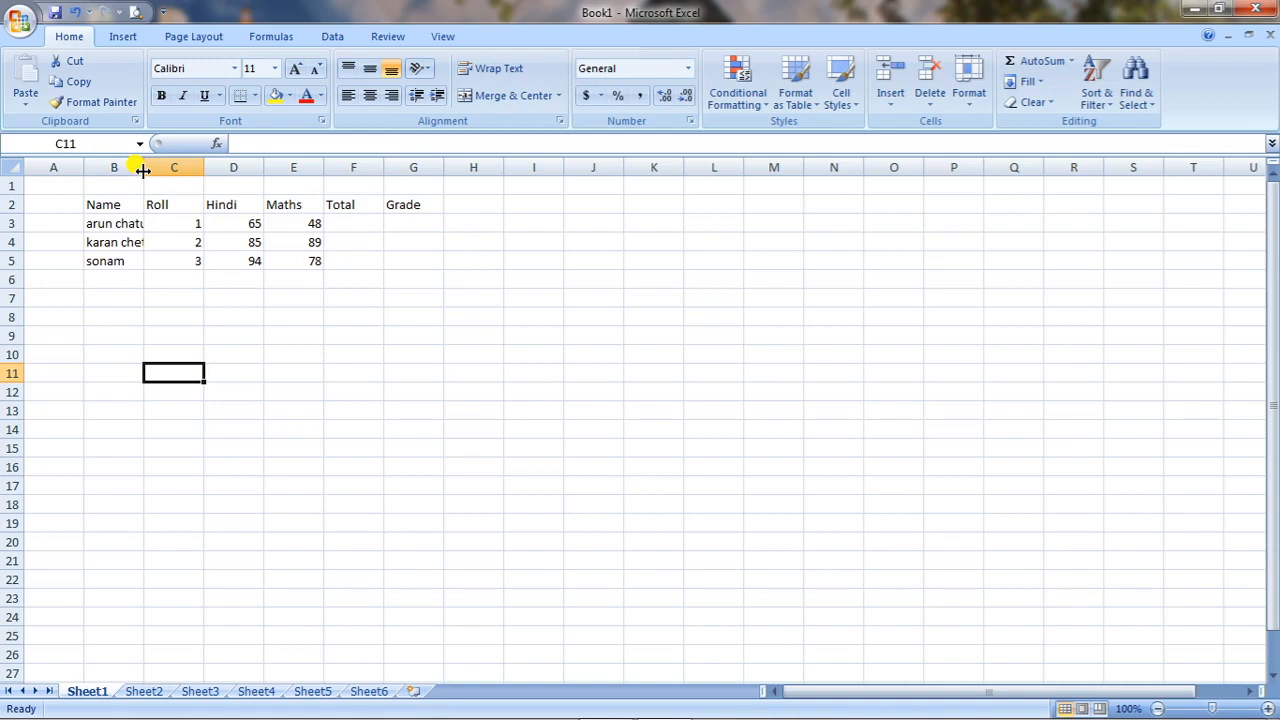
Try wider and narrower widths for column B, and auto-fit the column to its longest name.
drag(143, 170, 259, 204)
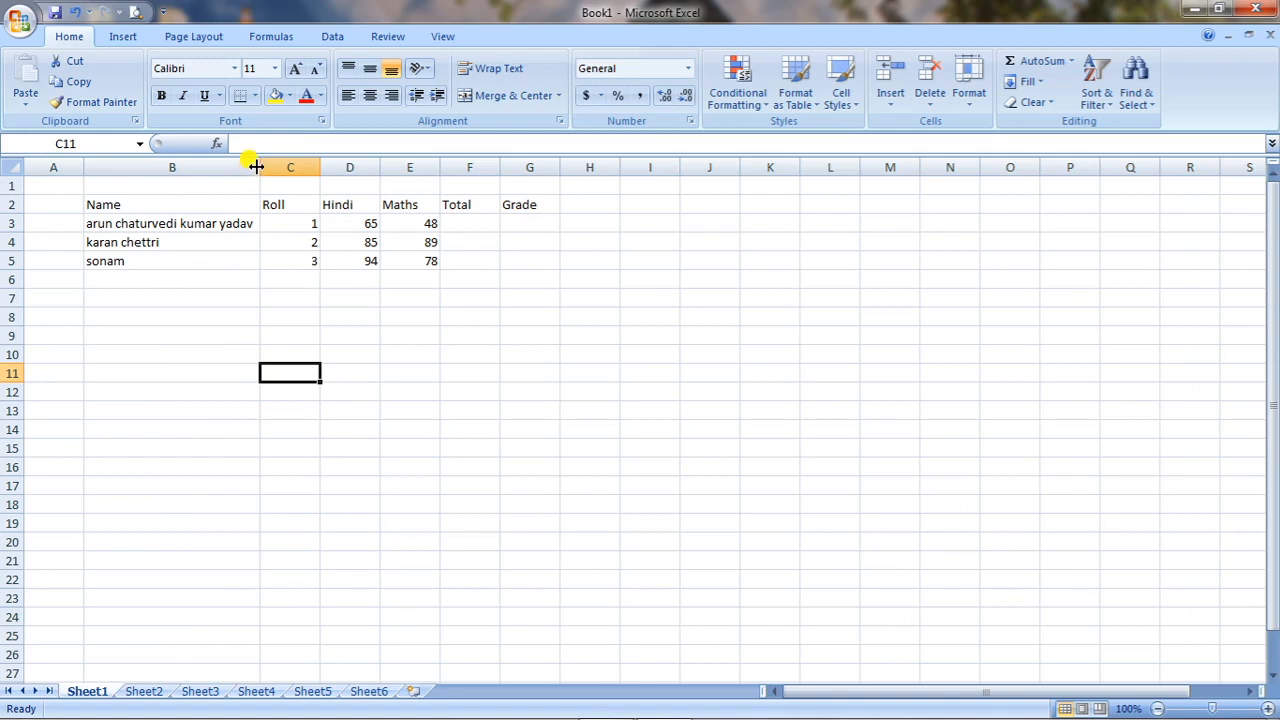
drag(256, 167, 97, 195)
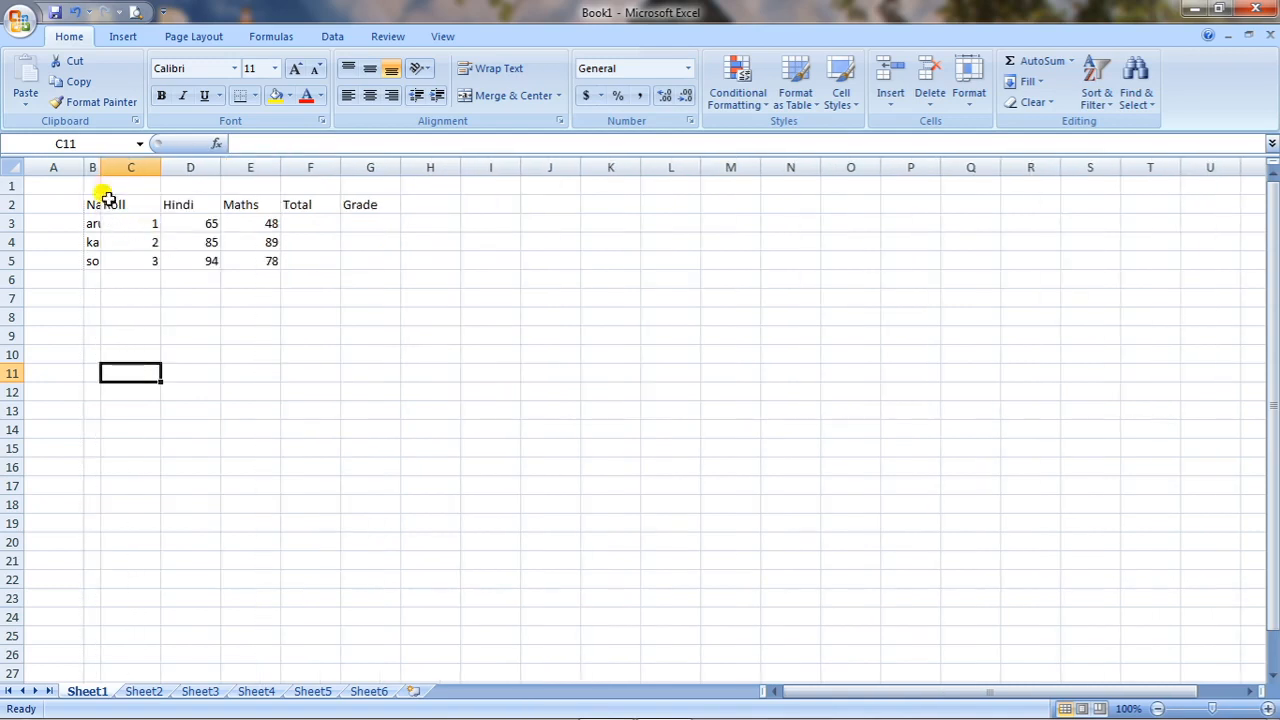
drag(97, 167, 245, 183)
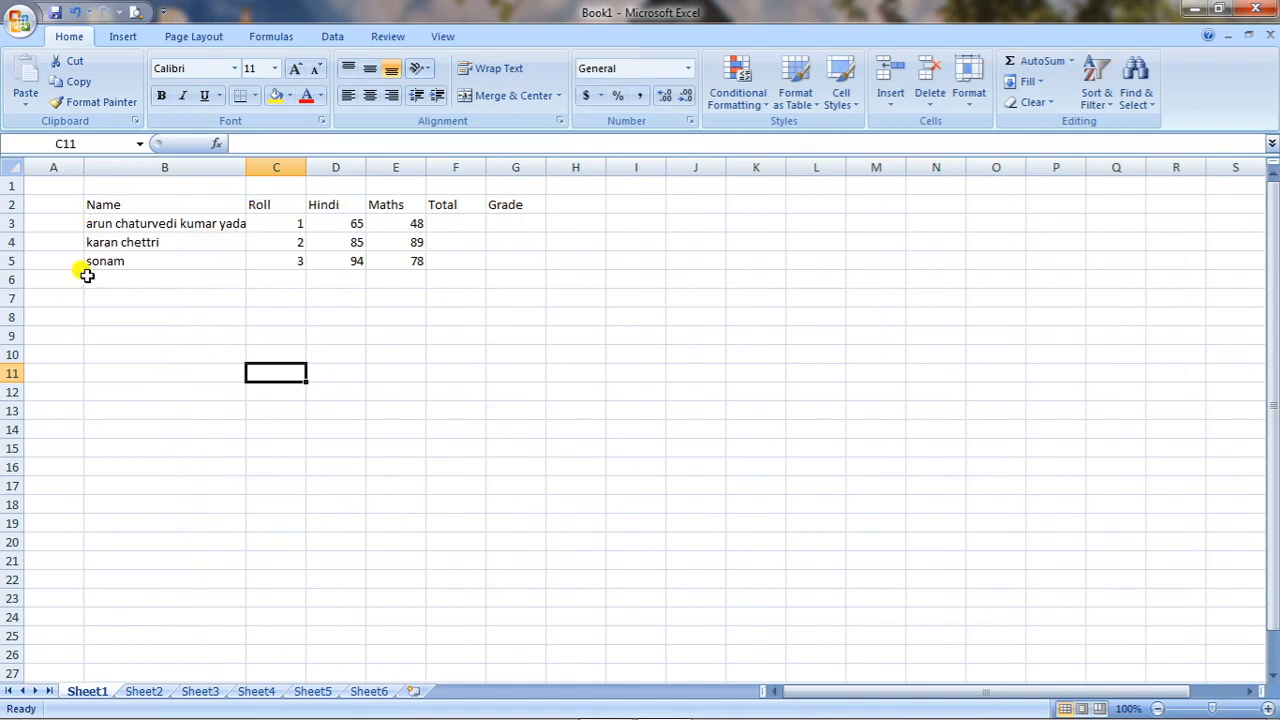
double_click(244, 168)
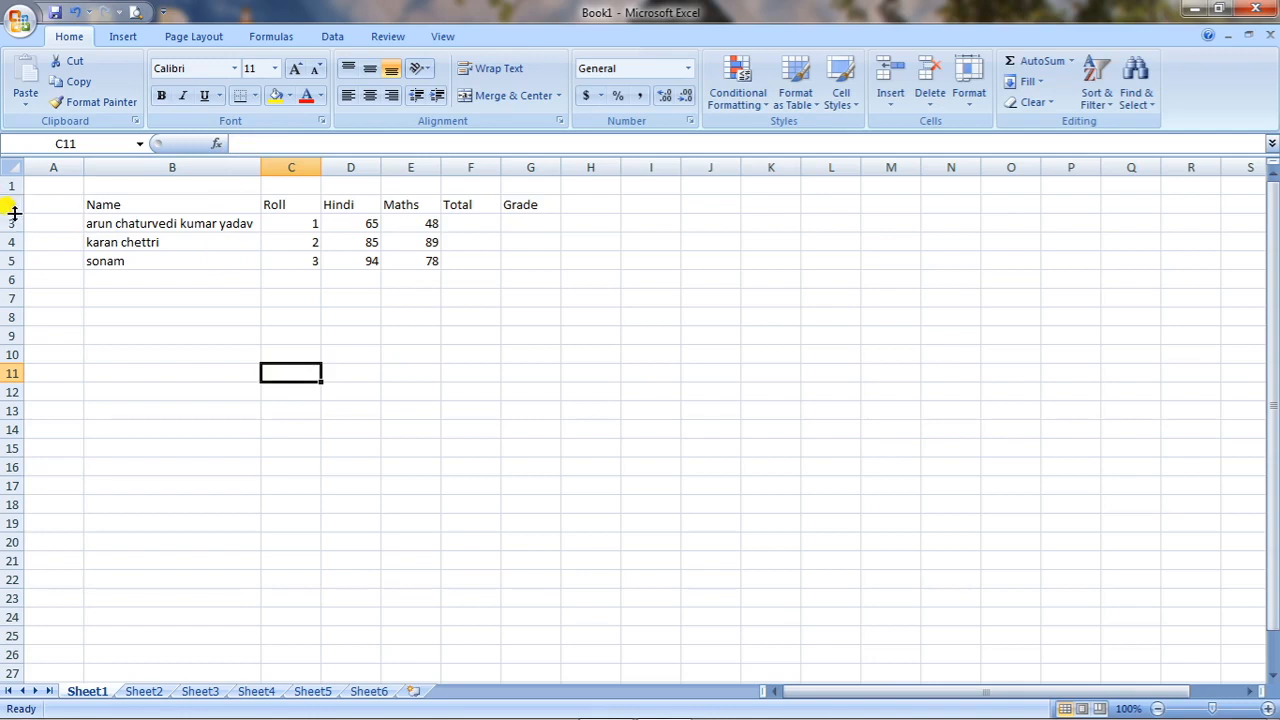
Make header row 2 much taller, and undo the row height change.
drag(14, 213, 4, 385)
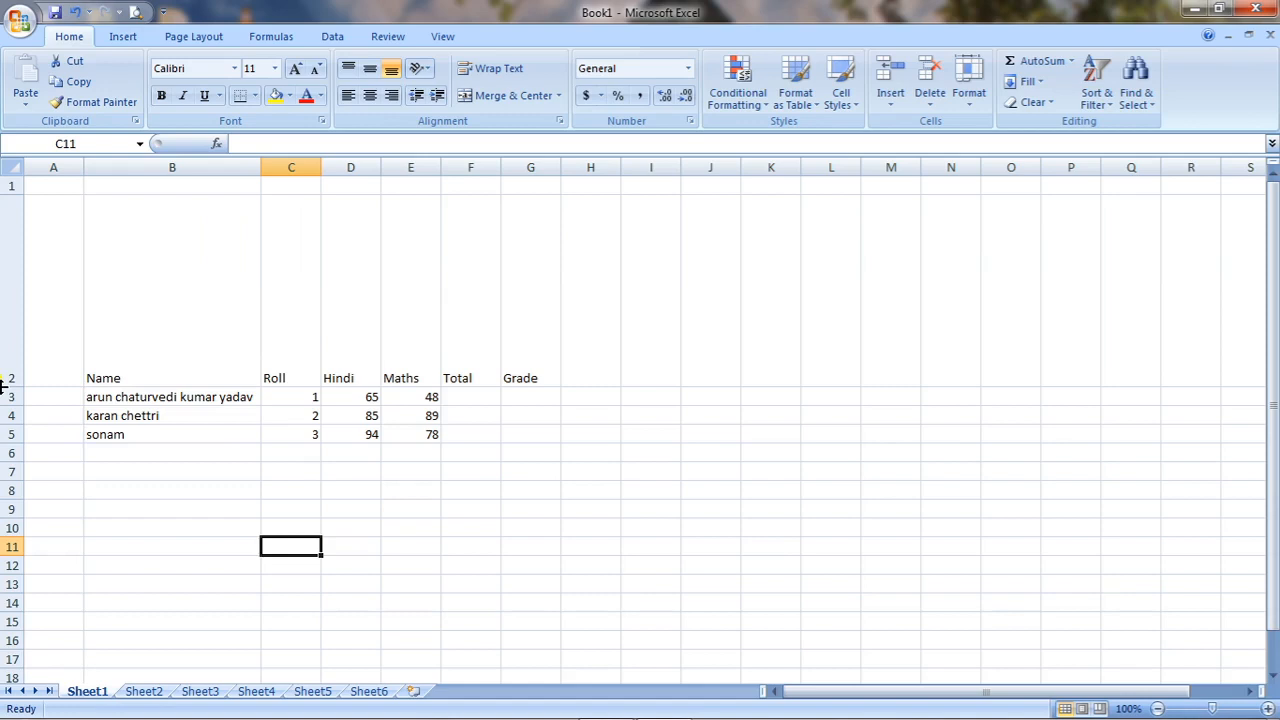
click(519, 246)
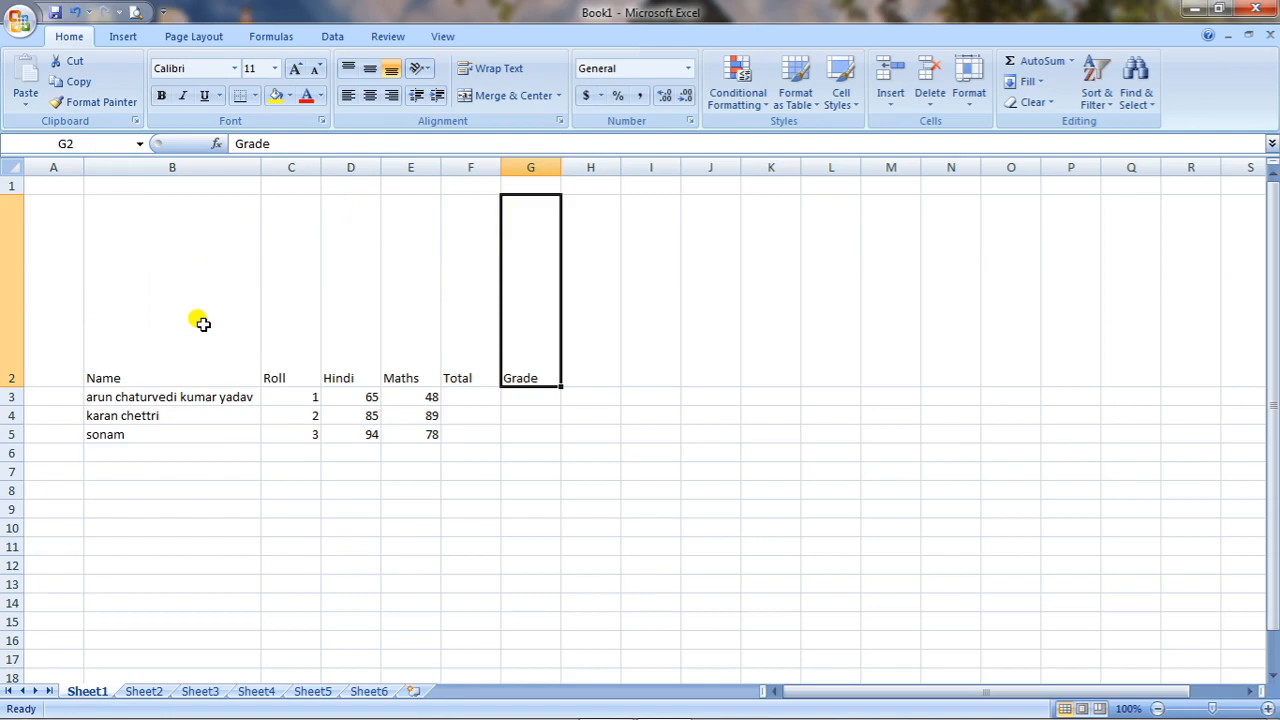
click(73, 12)
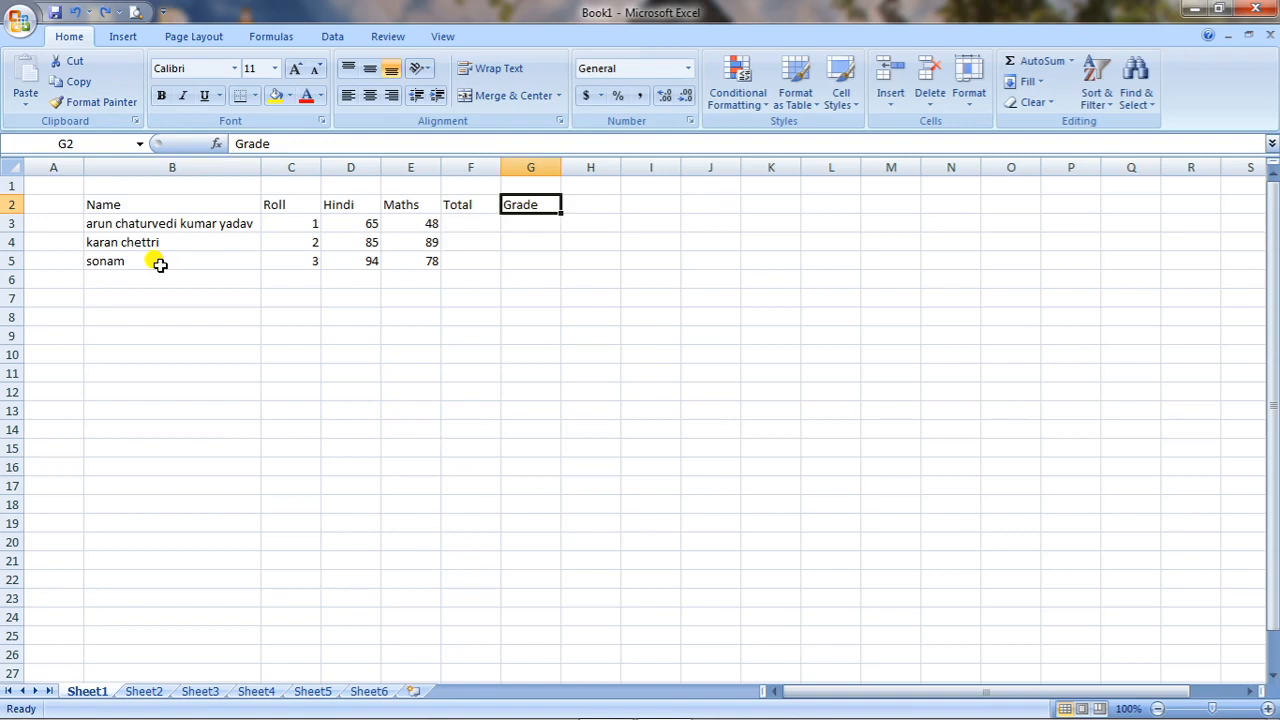
Look through the worksheets Sheet2 to Sheet6 one by one and return to Sheet1.
click(133, 691)
click(210, 691)
click(254, 691)
click(309, 691)
click(383, 691)
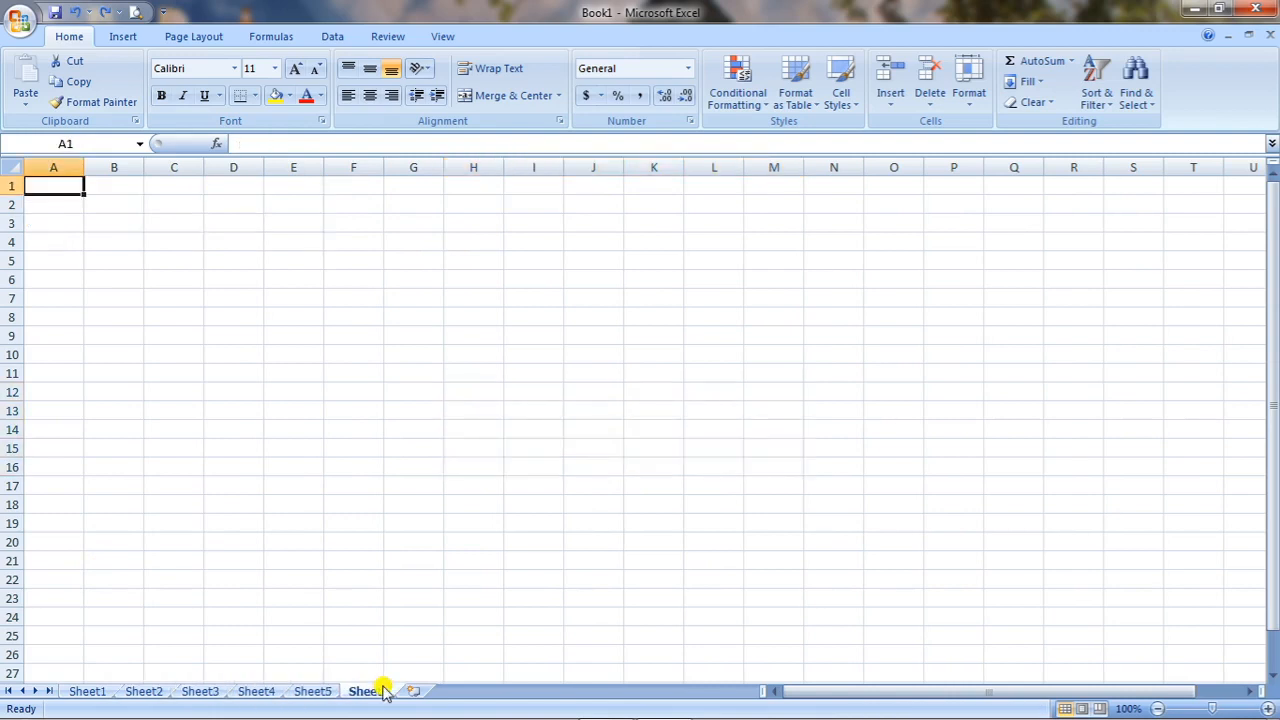
click(103, 691)
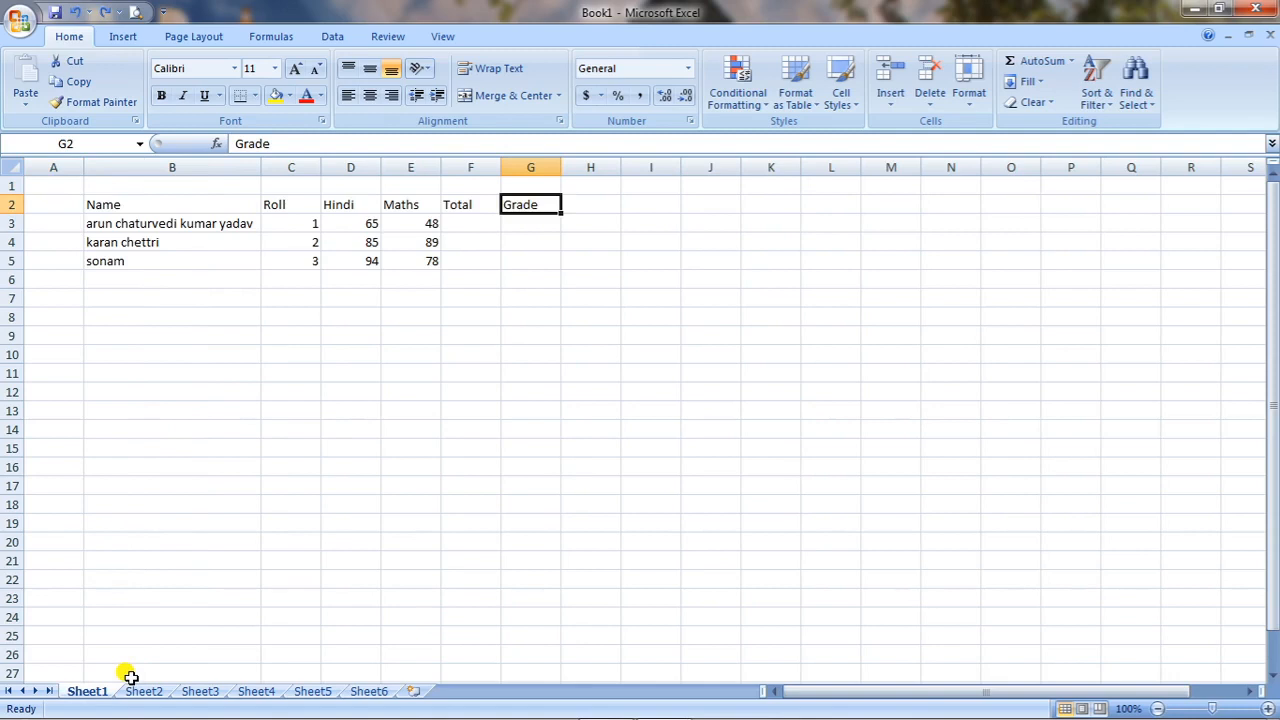
Rename Sheet1 as "Result sheet".
double_click(88, 691)
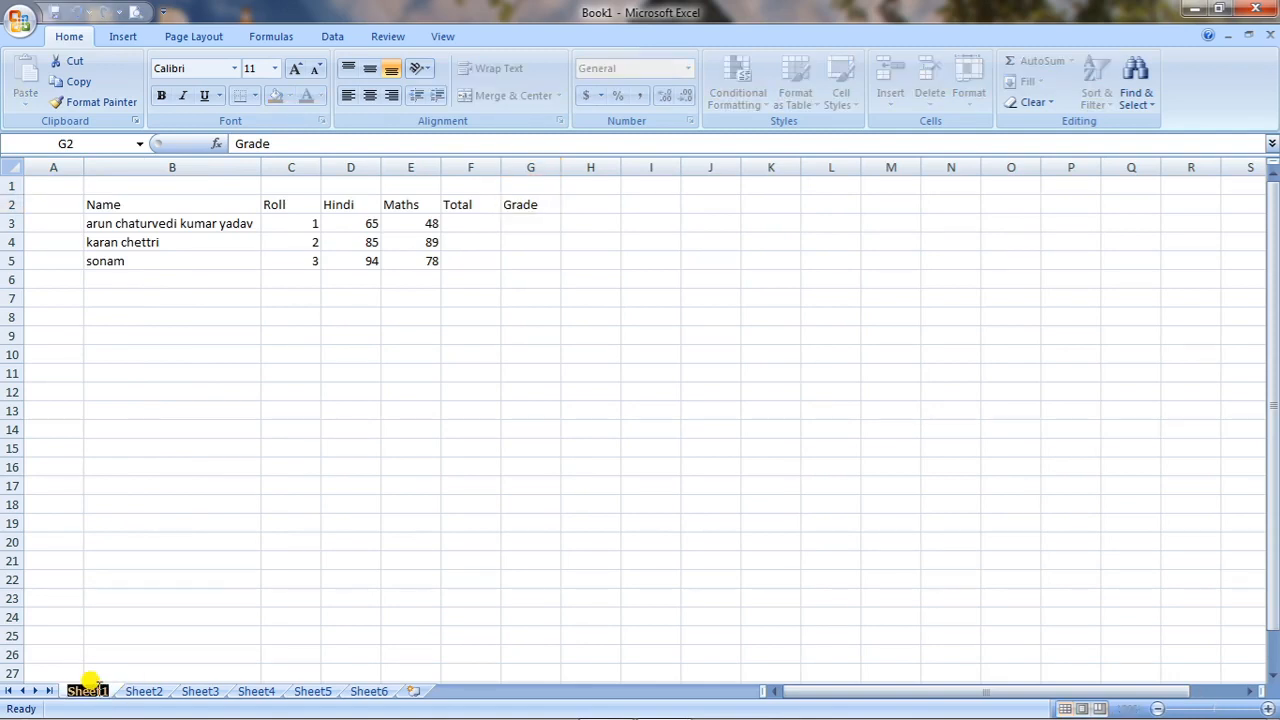
click(120, 666)
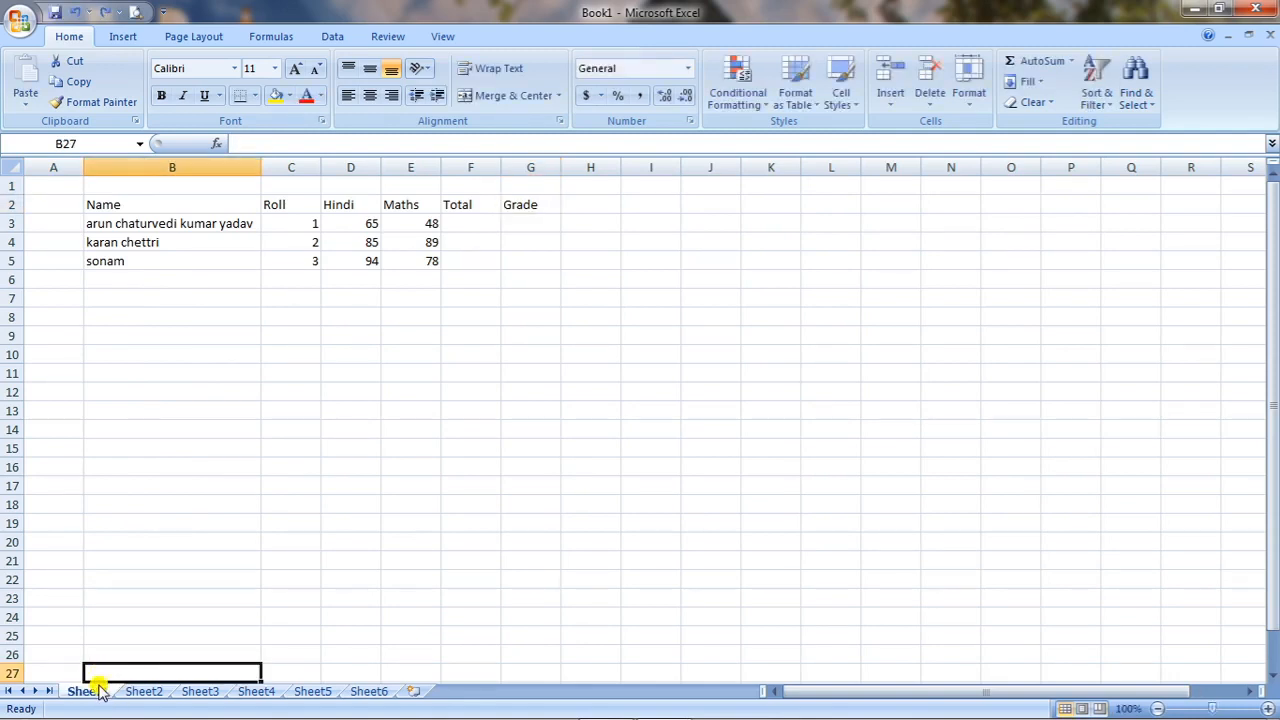
right_click(90, 692)
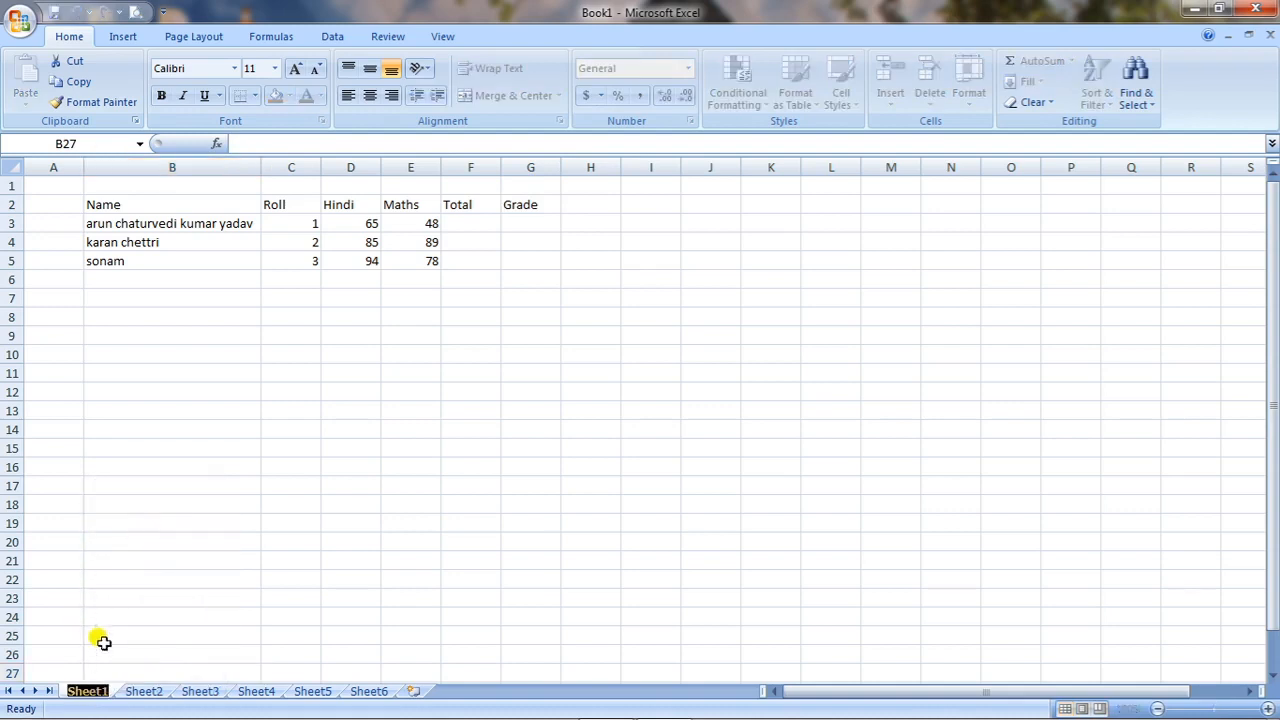
key(BackSpace)
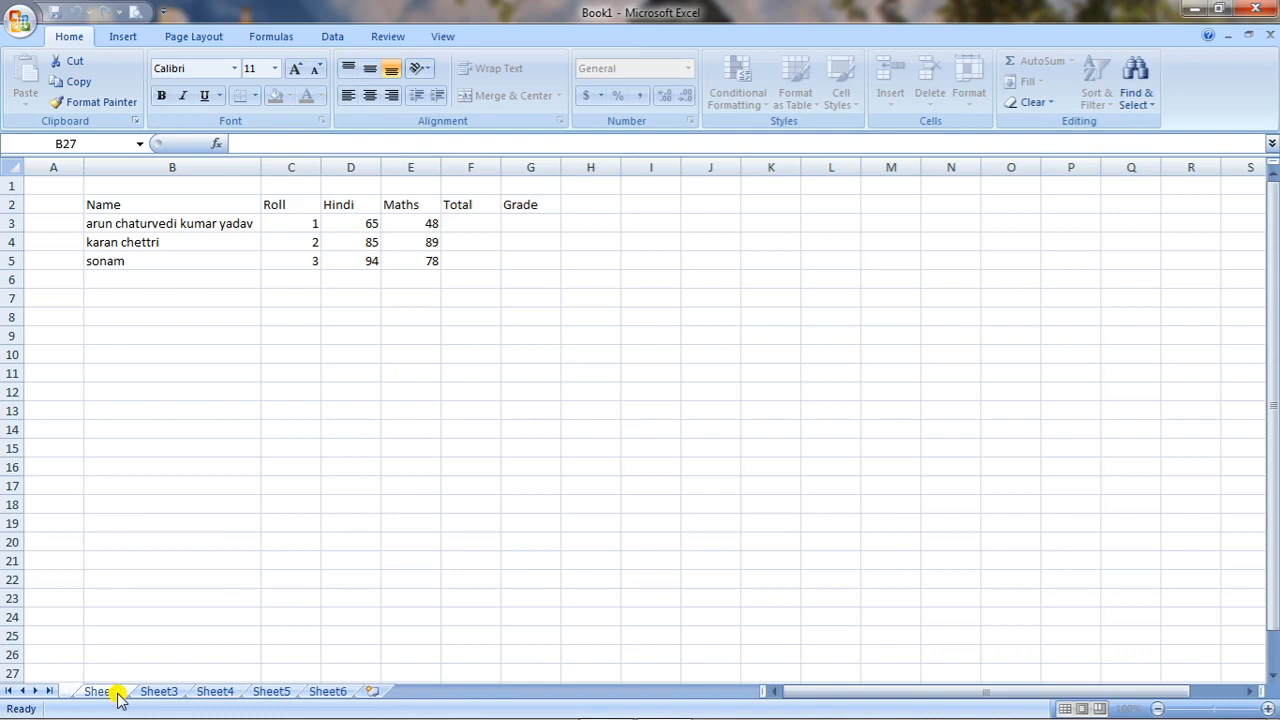
text(Result)
key(Return)
text(Sheet)
key(BackSpace)
key(BackSpace)
key(BackSpace)
key(BackSpace)
text(heet)
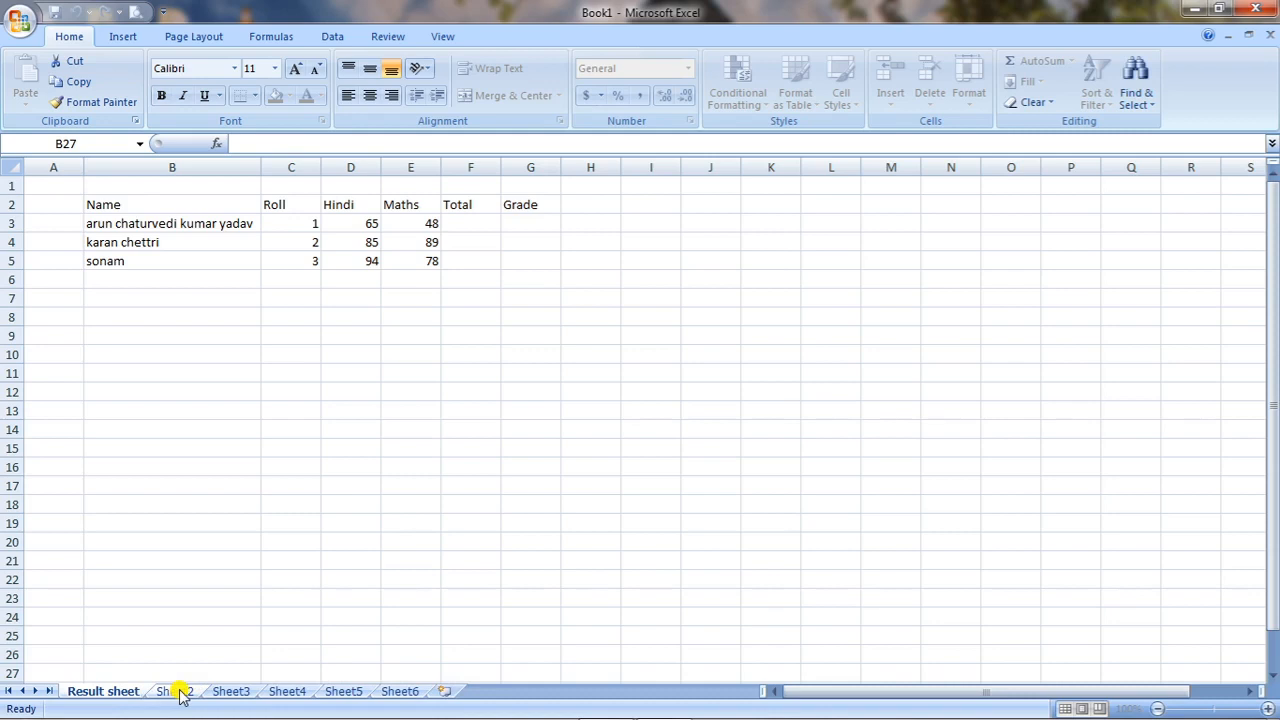
Rename Sheet2 as "attendence sheet".
click(178, 691)
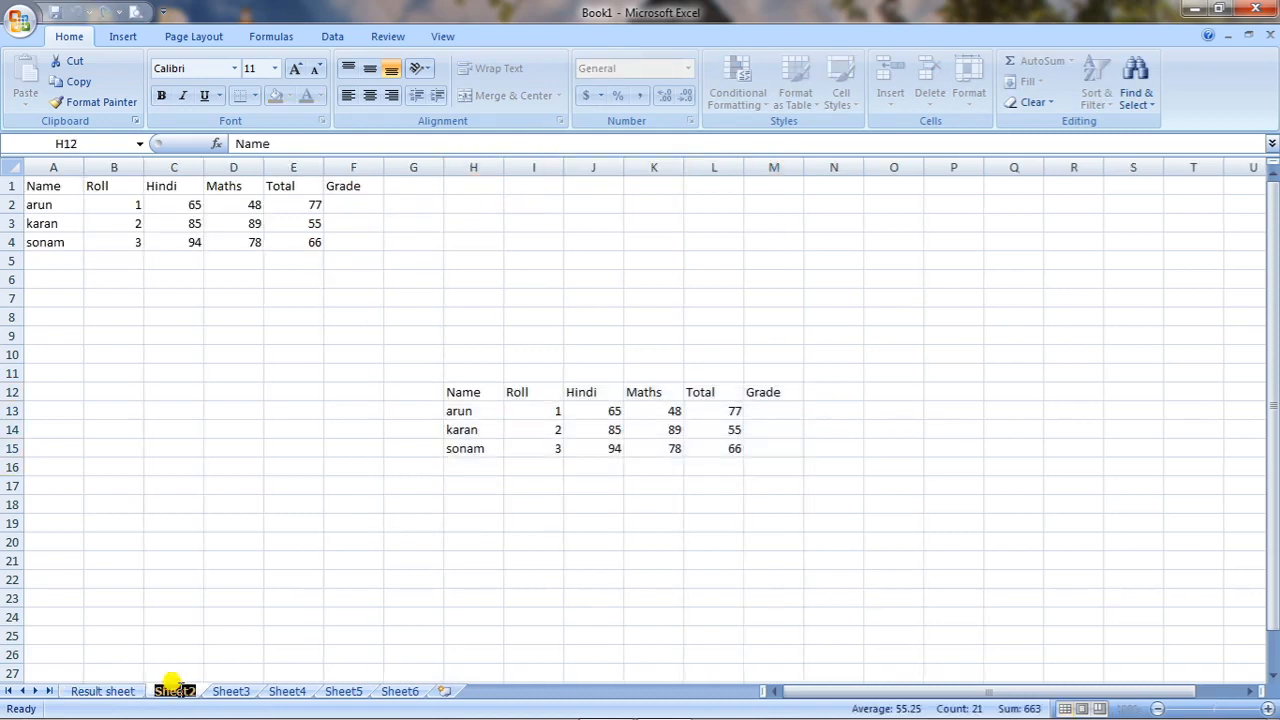
text(attend)
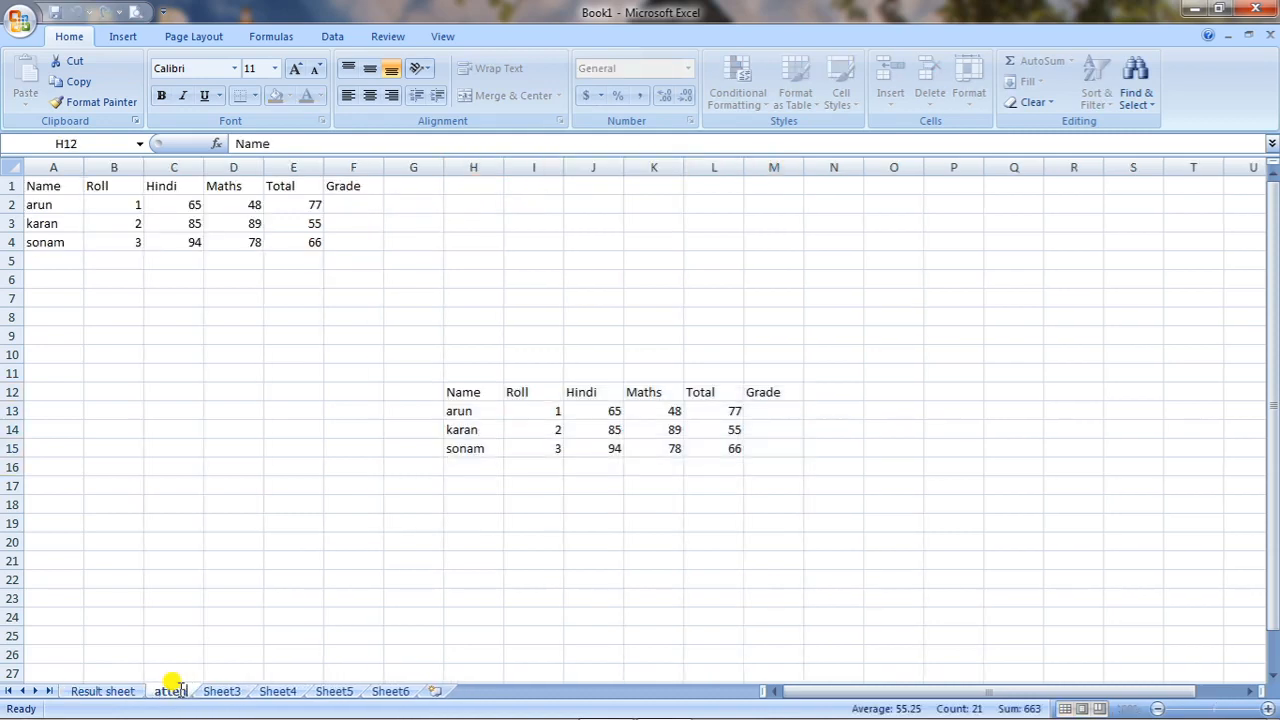
text(ence )
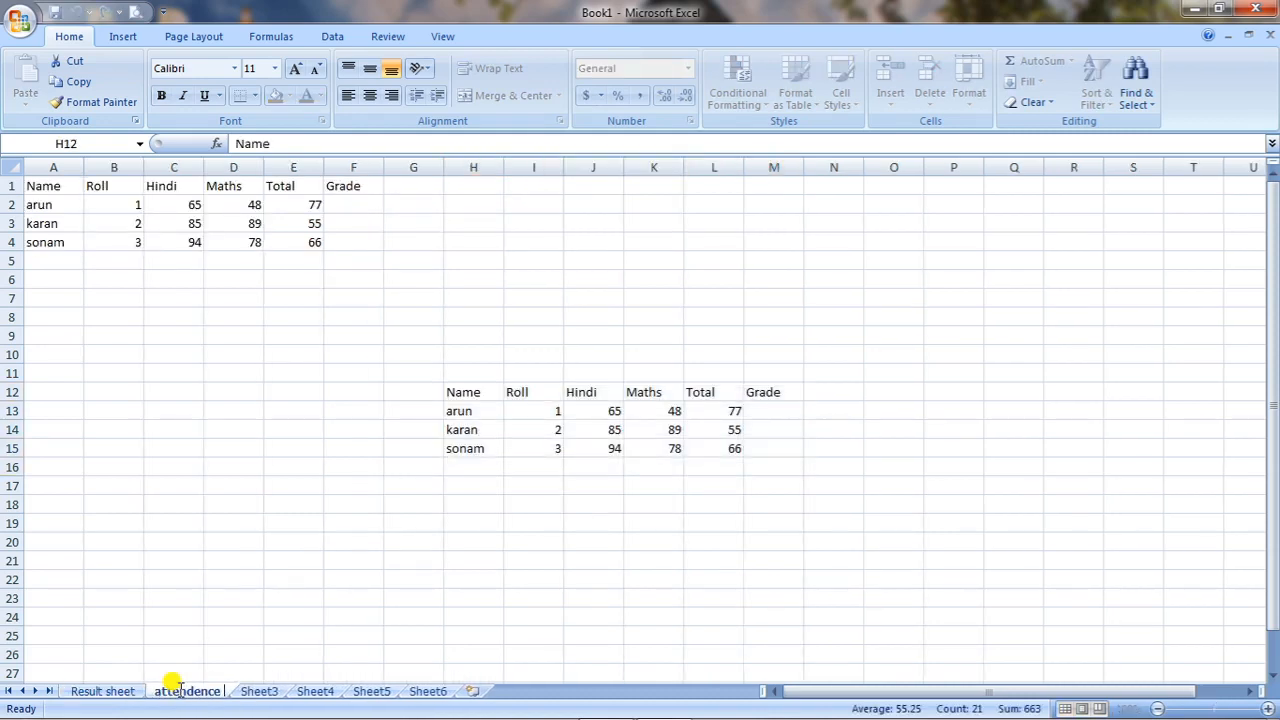
text(sheet)
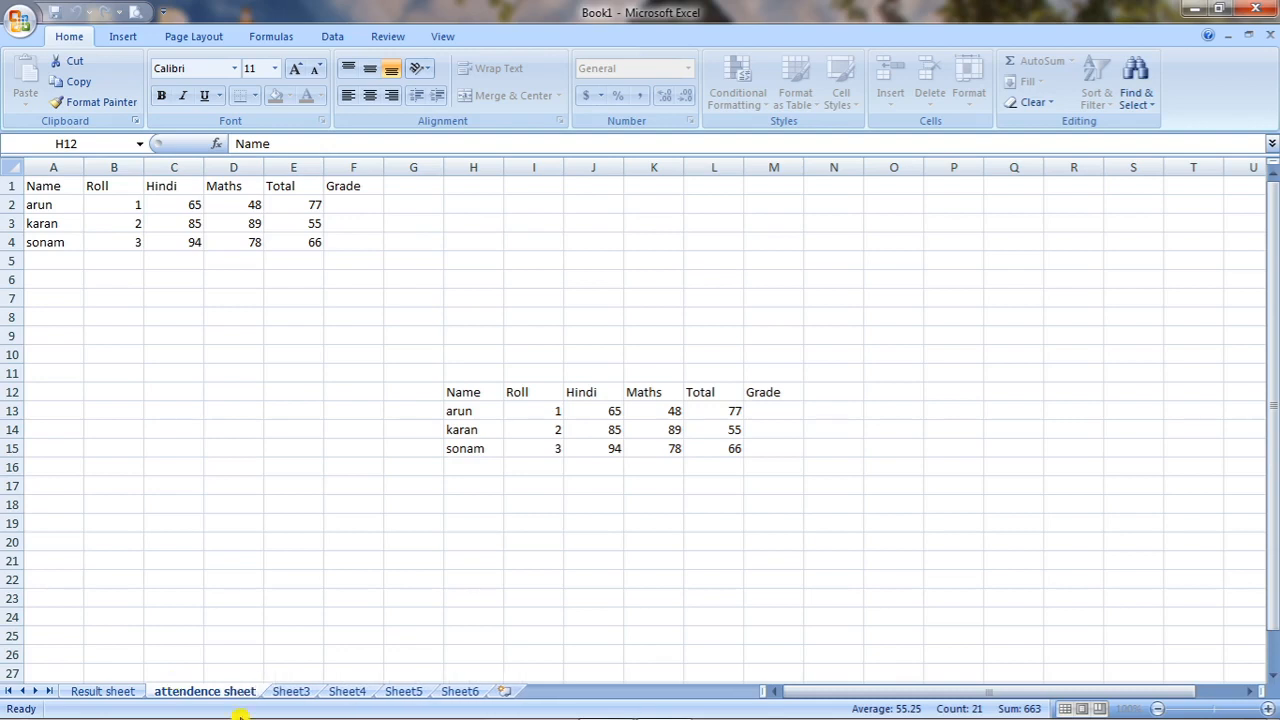
Rename Sheet3 as "students details".
click(303, 694)
double_click(303, 692)
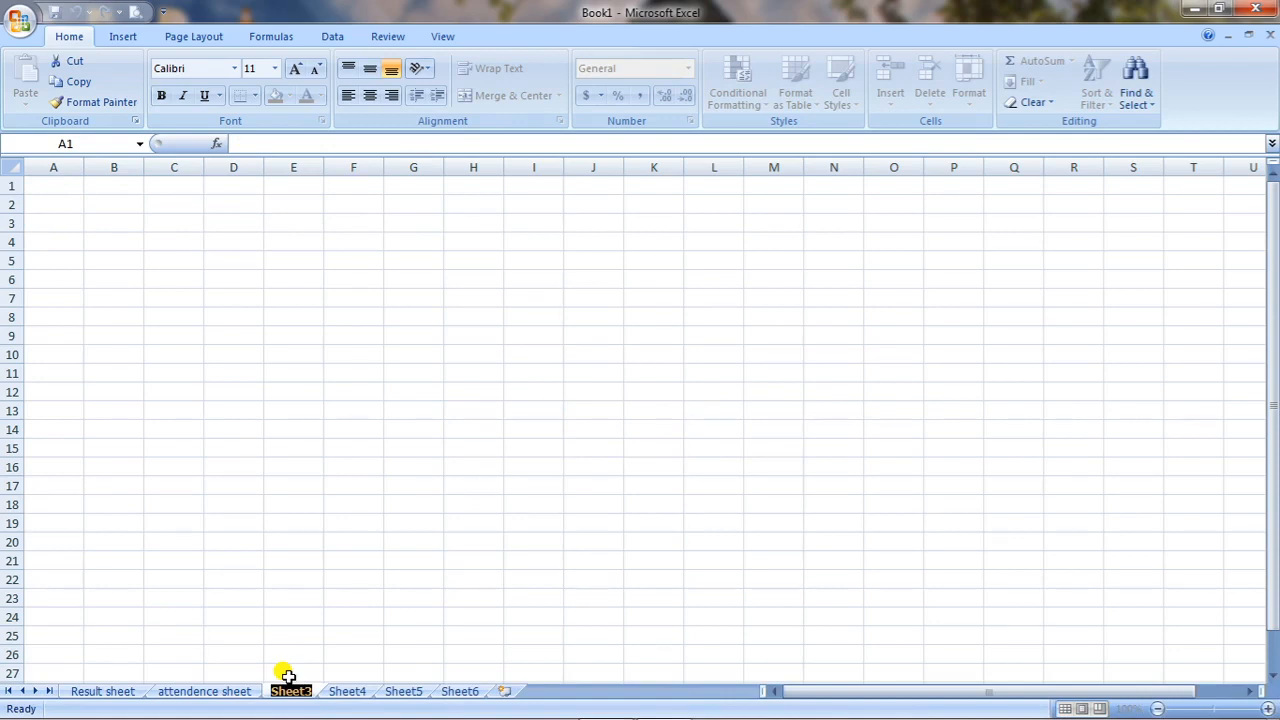
text(students details)
click(388, 673)
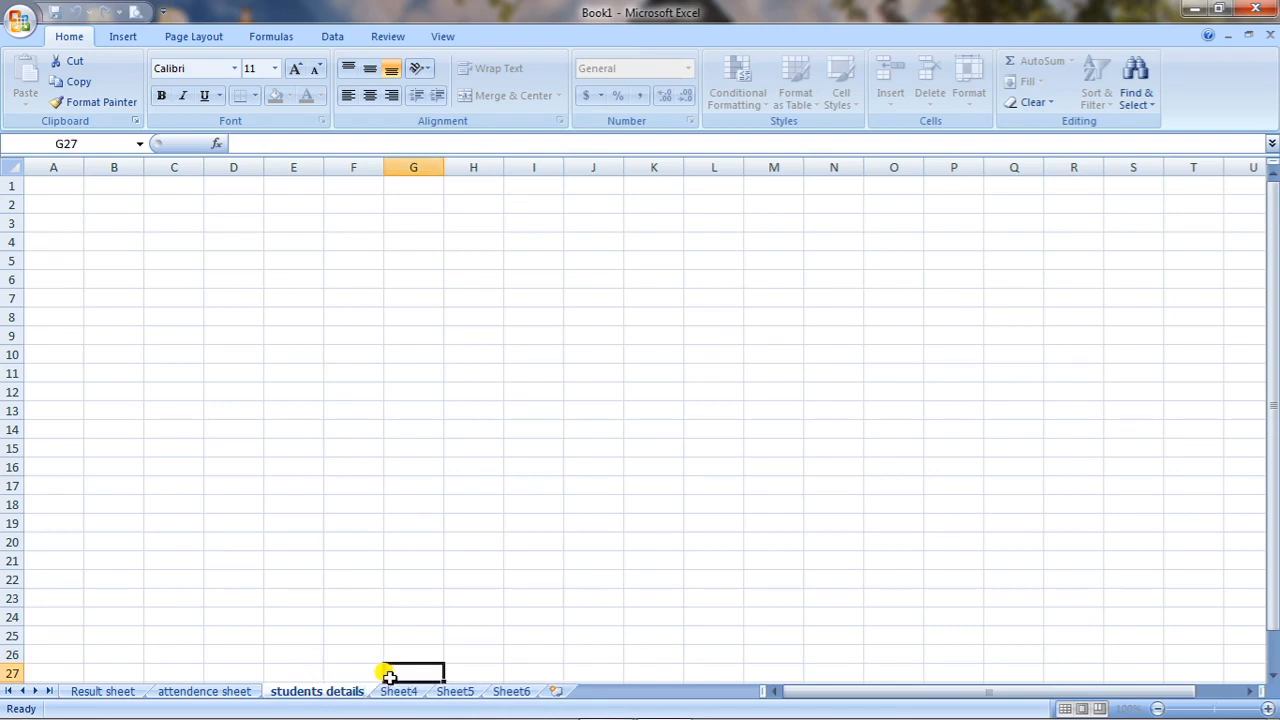
Set the tab color of Result sheet to the standard red.
click(133, 698)
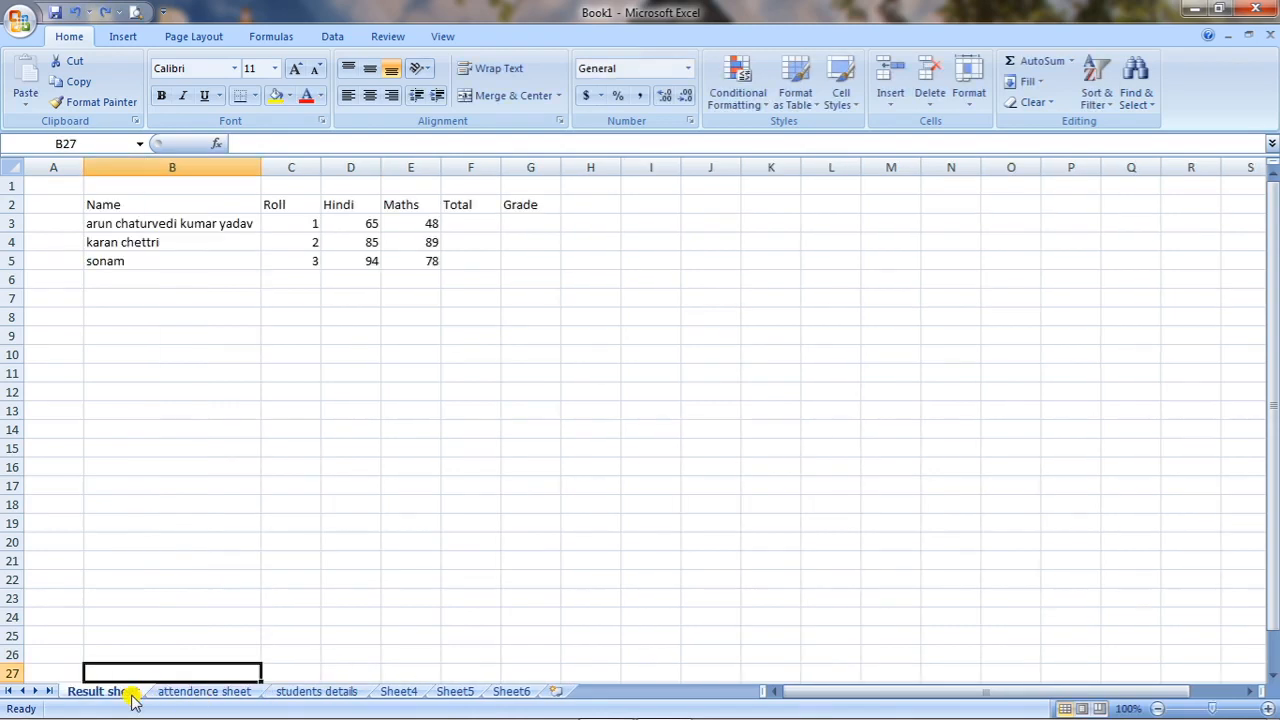
right_click(133, 698)
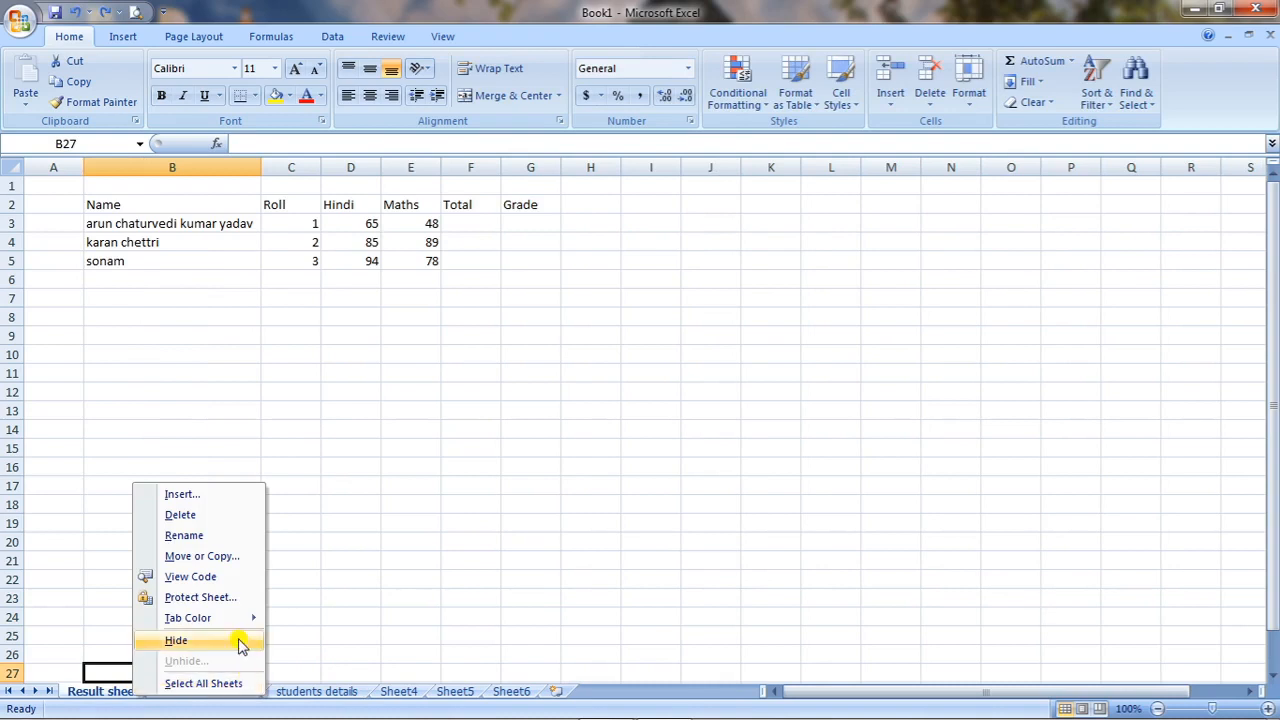
mouse_move(248, 618)
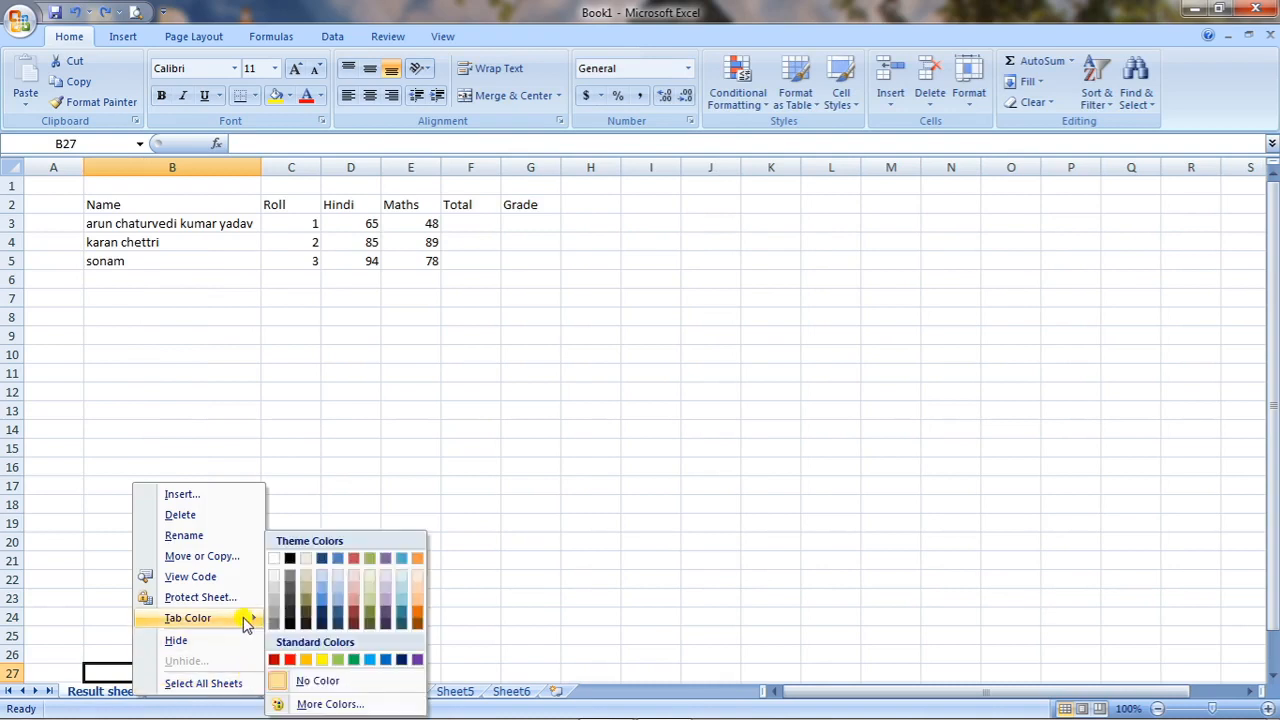
click(290, 659)
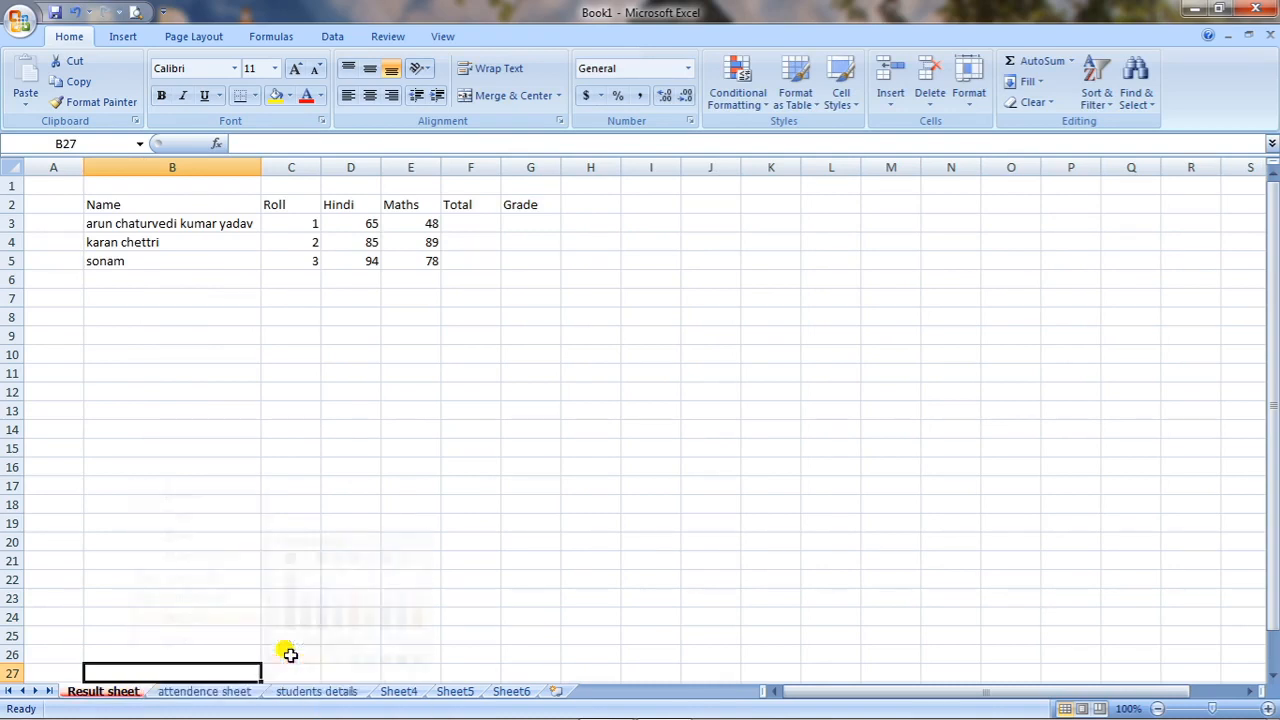
Set the tab color of attendence sheet to the standard orange, and compare the colored tabs by switching between sheets.
right_click(215, 692)
mouse_move(333, 609)
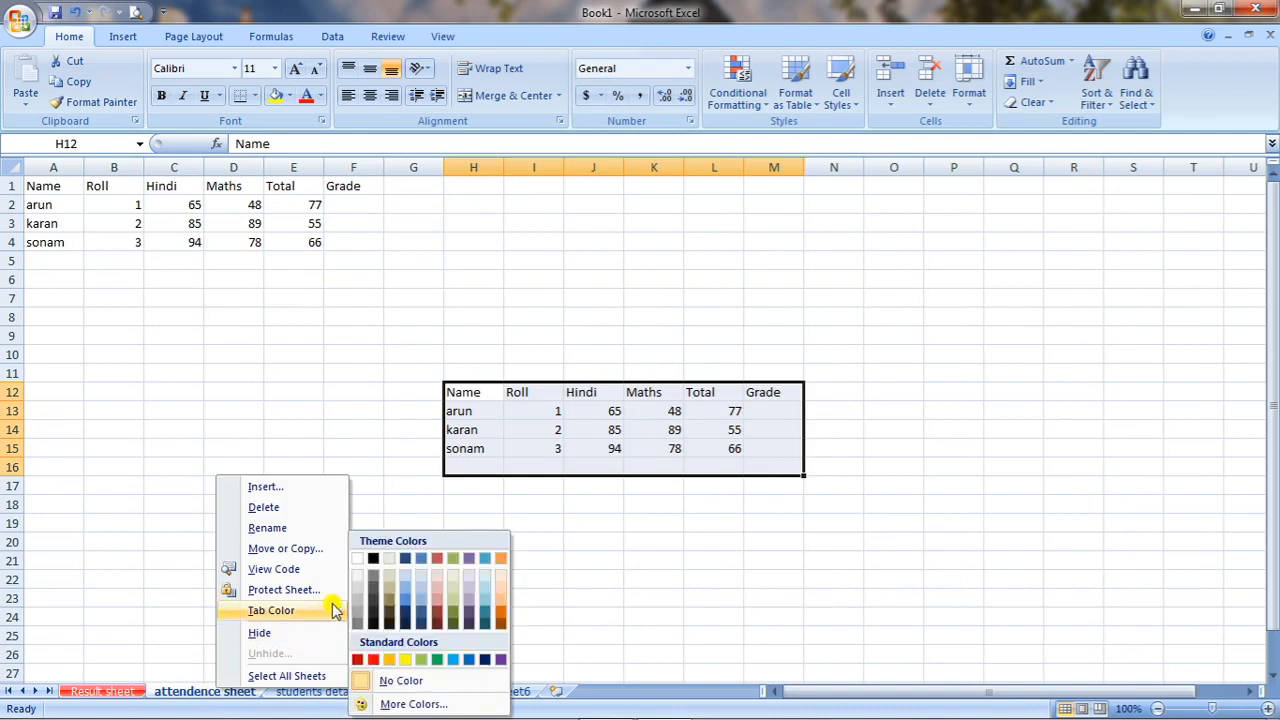
click(391, 662)
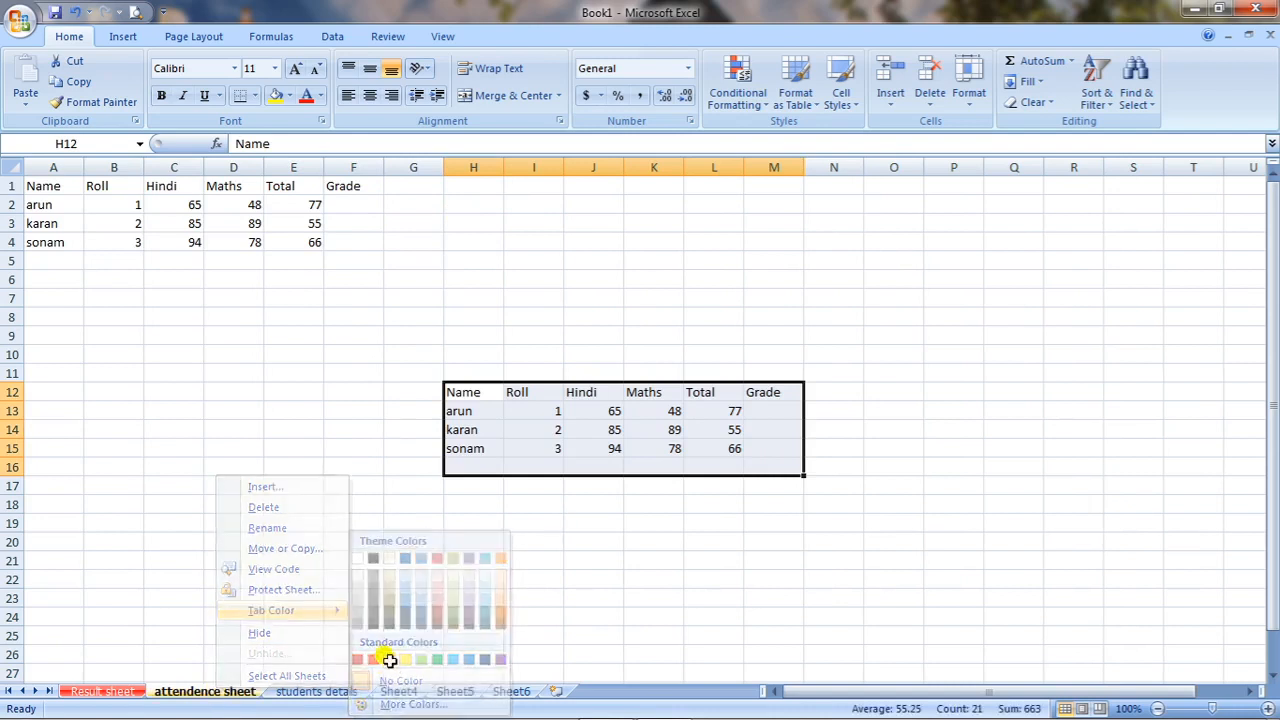
click(340, 691)
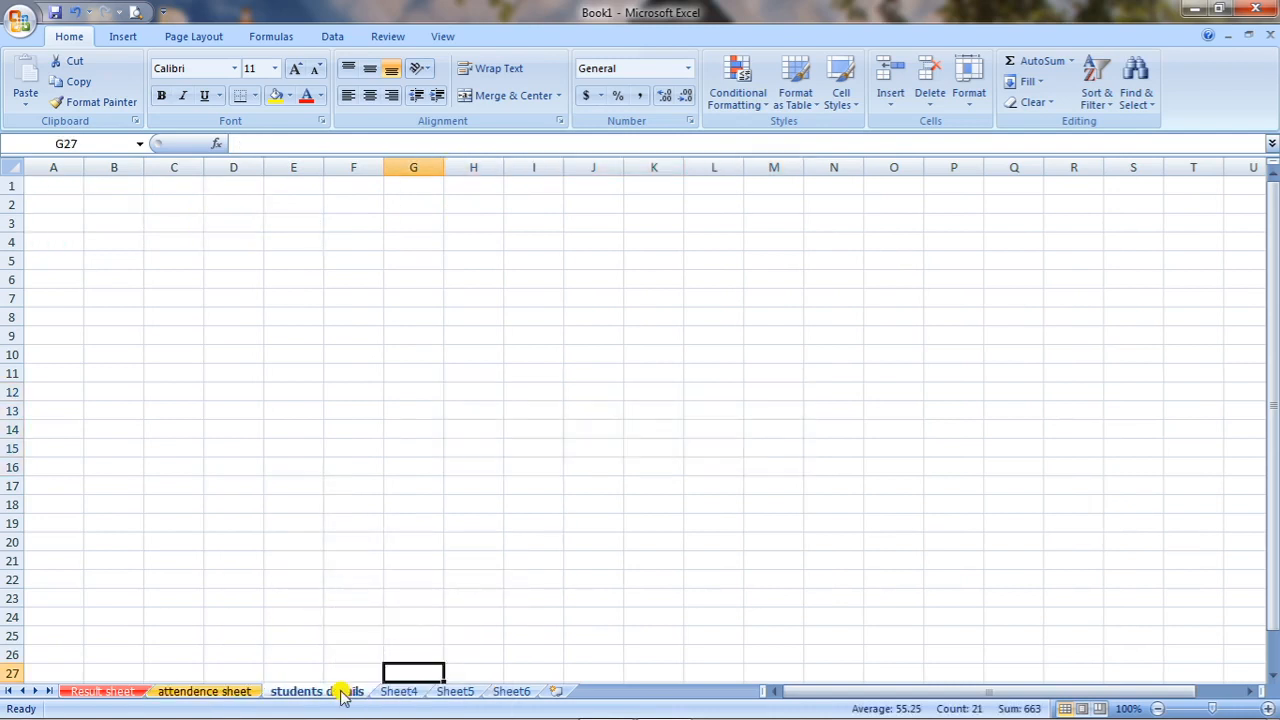
click(134, 691)
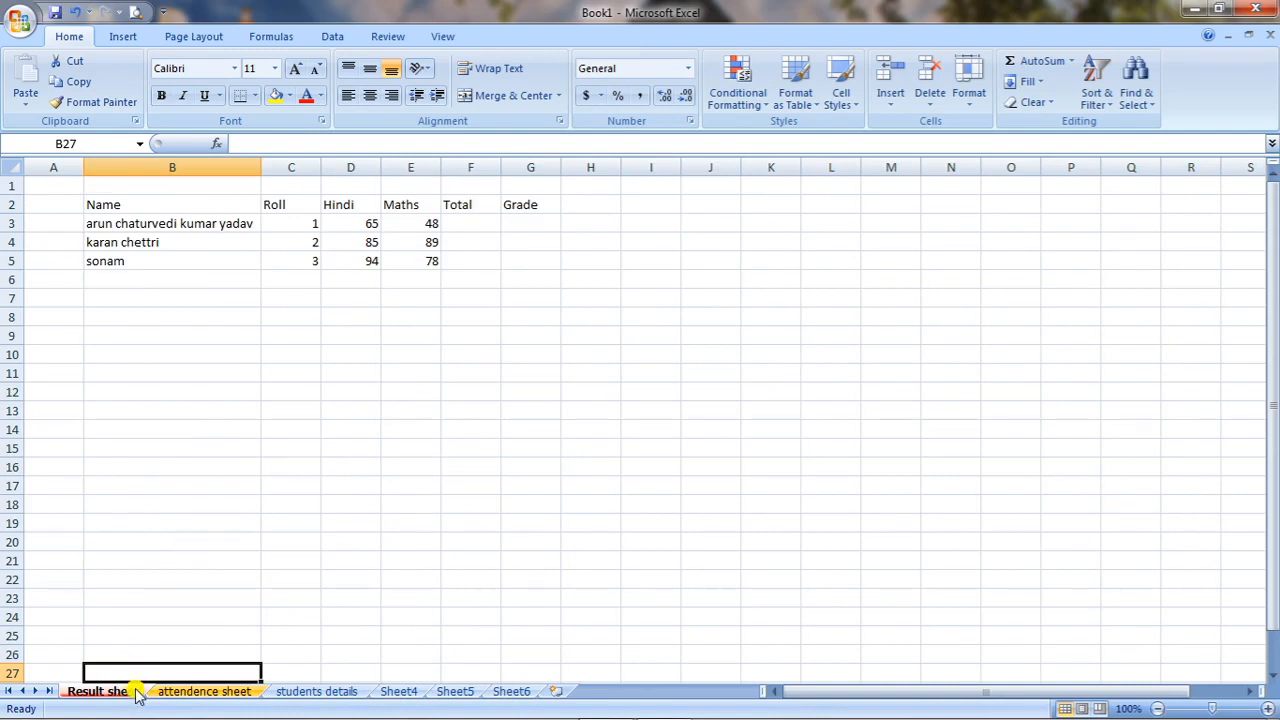
click(314, 691)
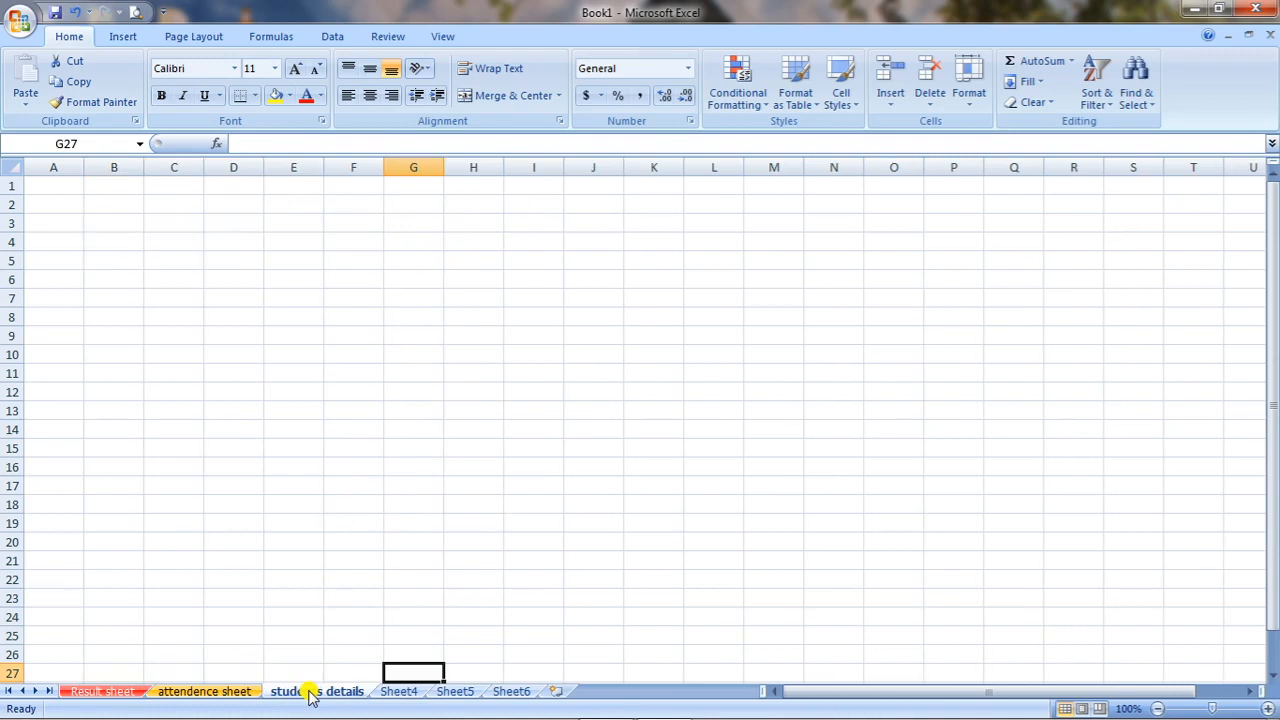
Create a copy of Result sheet in Book1, placed before the original, and compare it with the original.
click(80, 695)
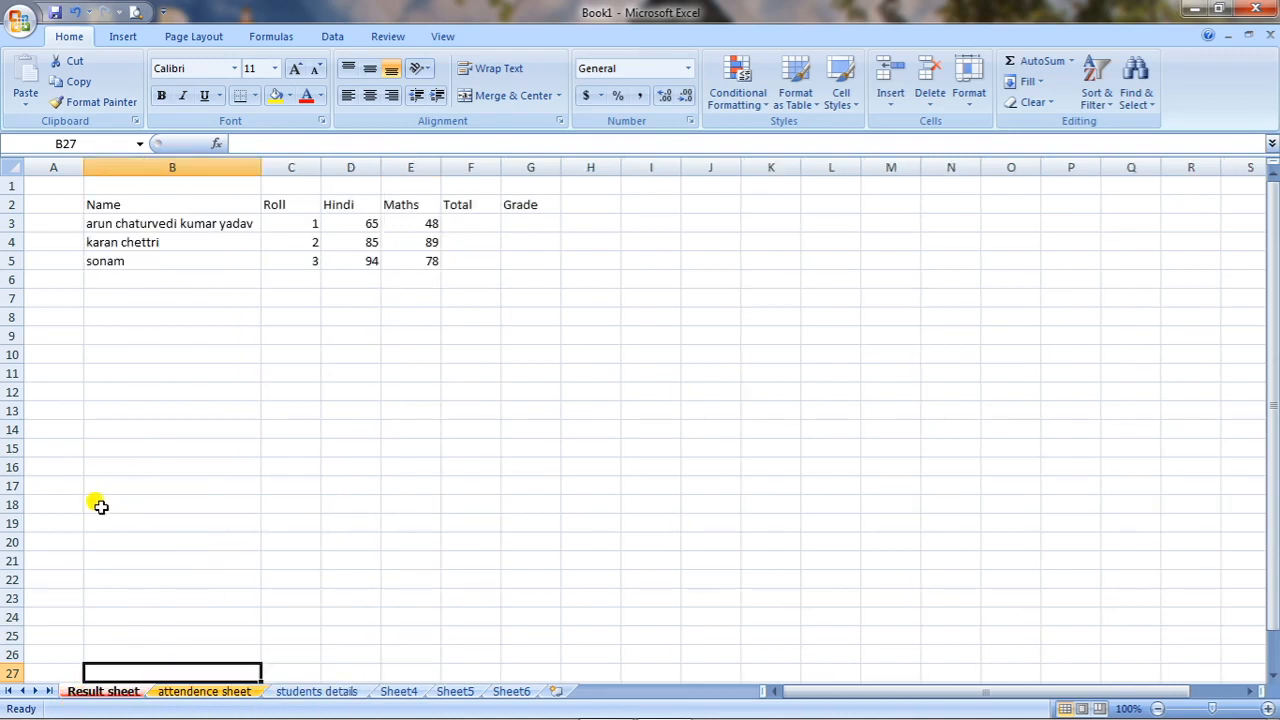
right_click(94, 696)
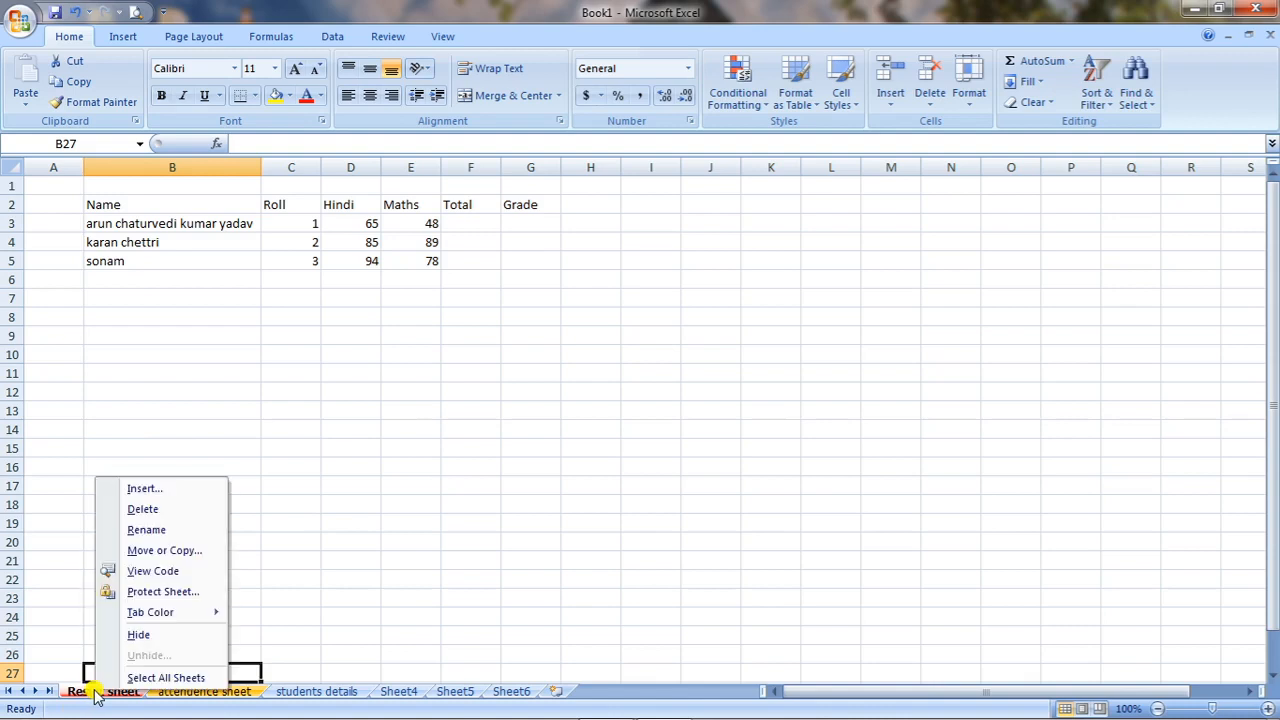
click(192, 548)
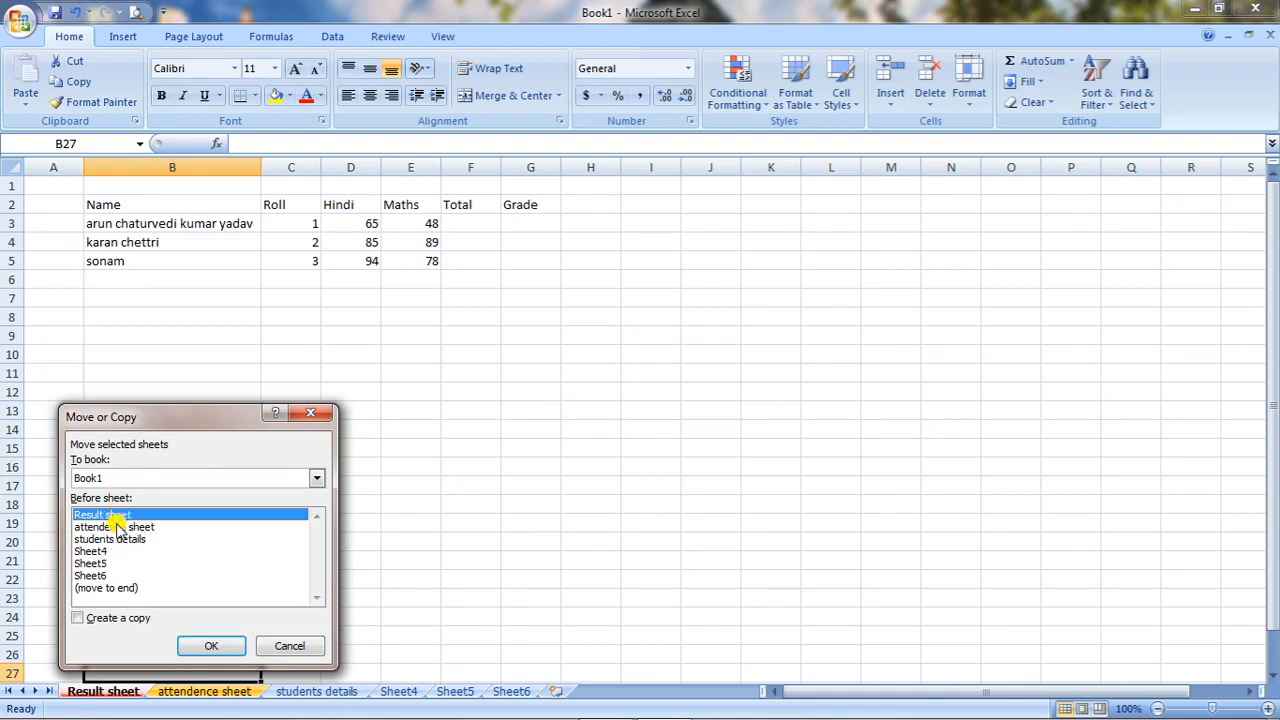
click(90, 620)
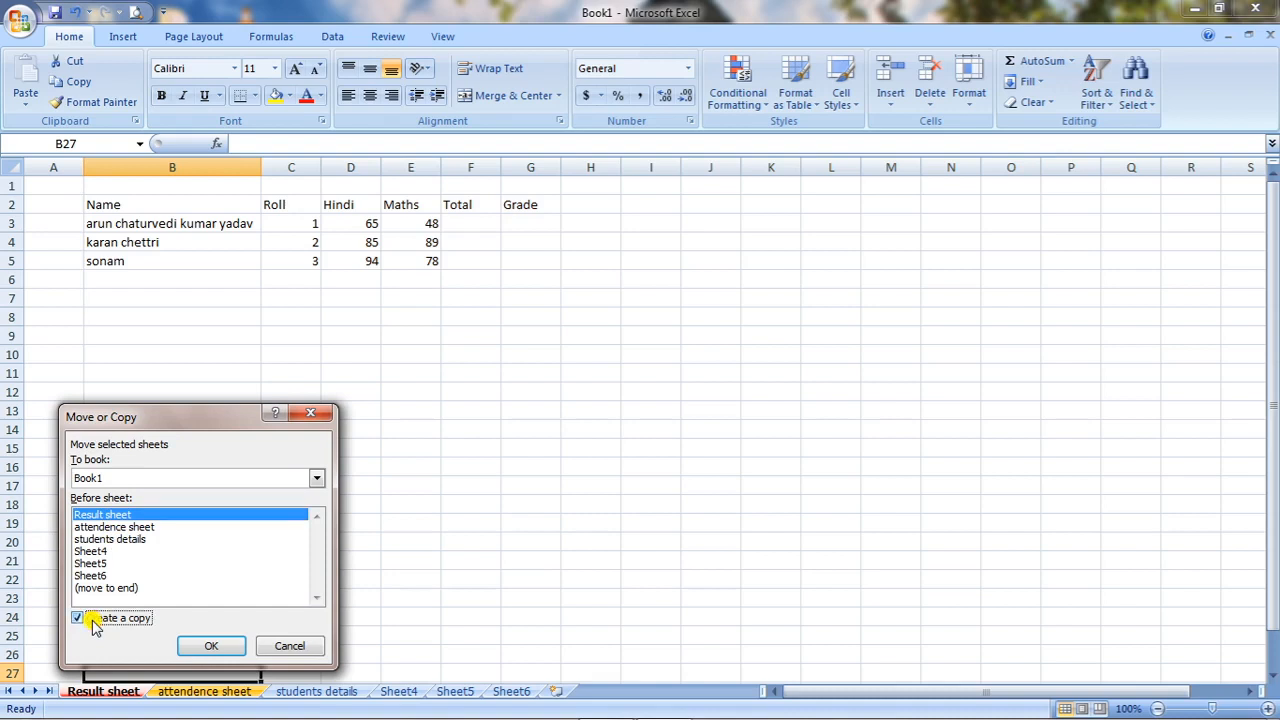
click(205, 645)
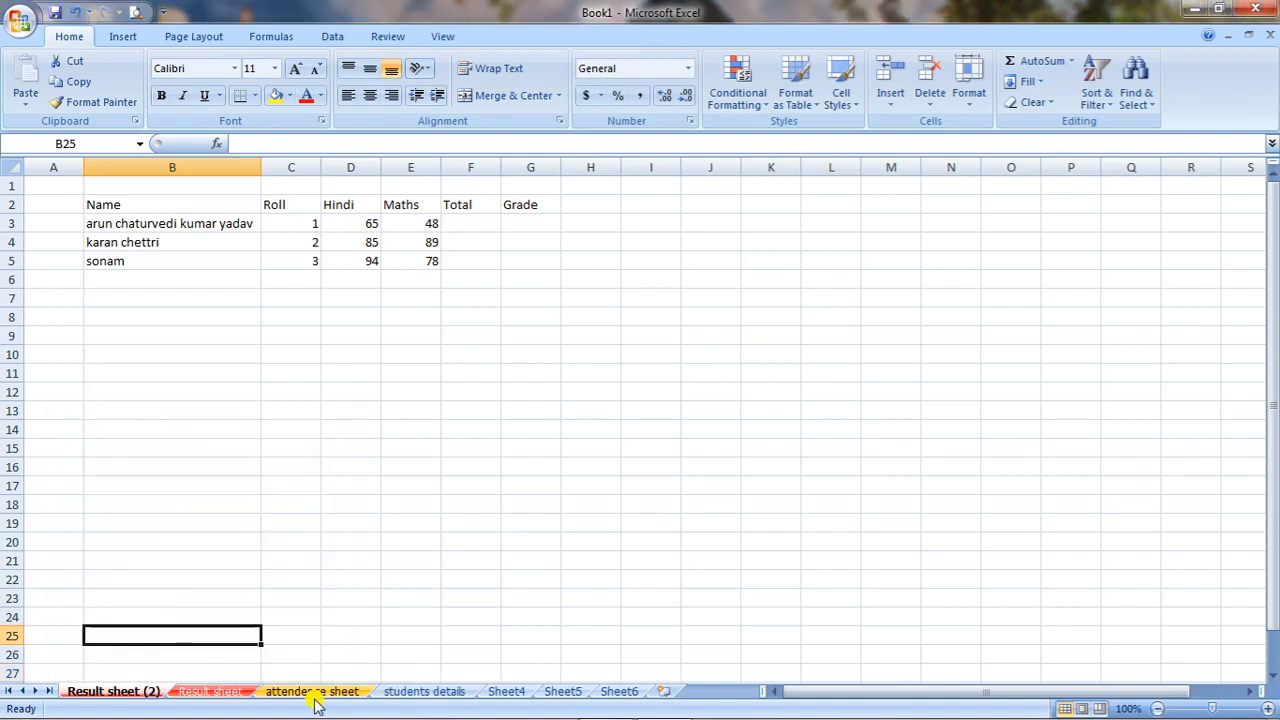
click(198, 694)
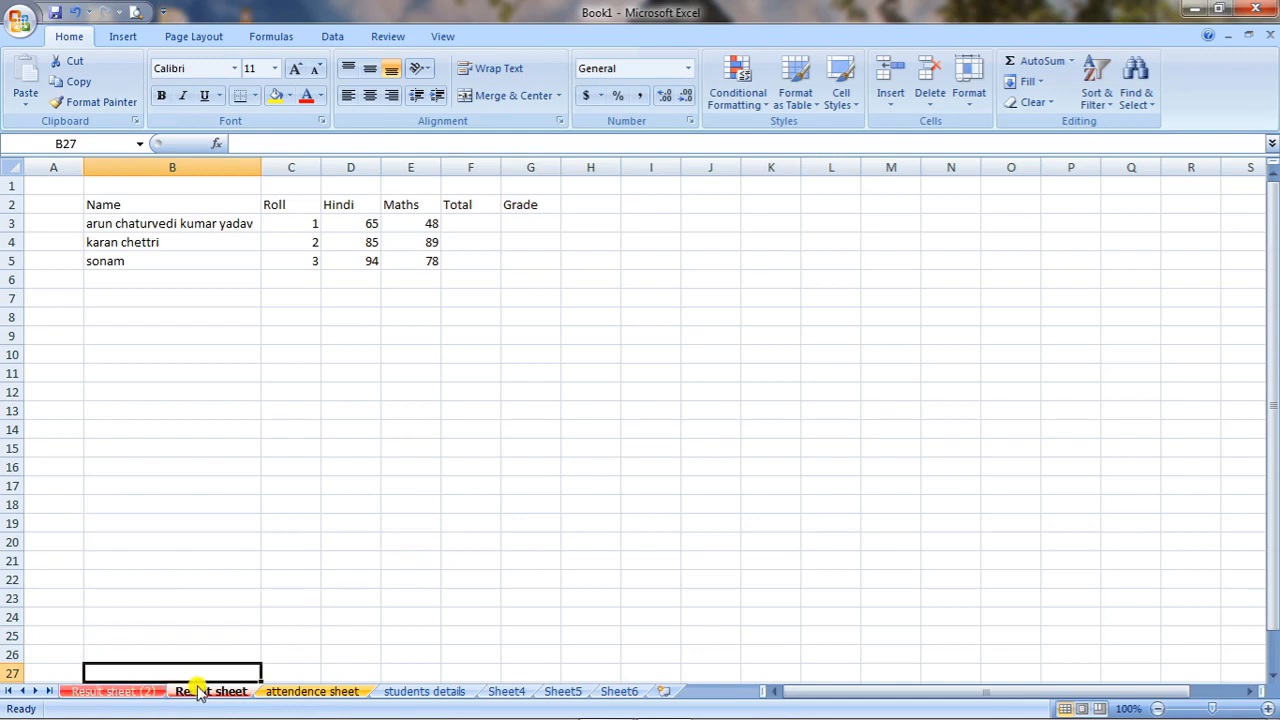
Delete the duplicate of Result sheet from the workbook.
right_click(147, 695)
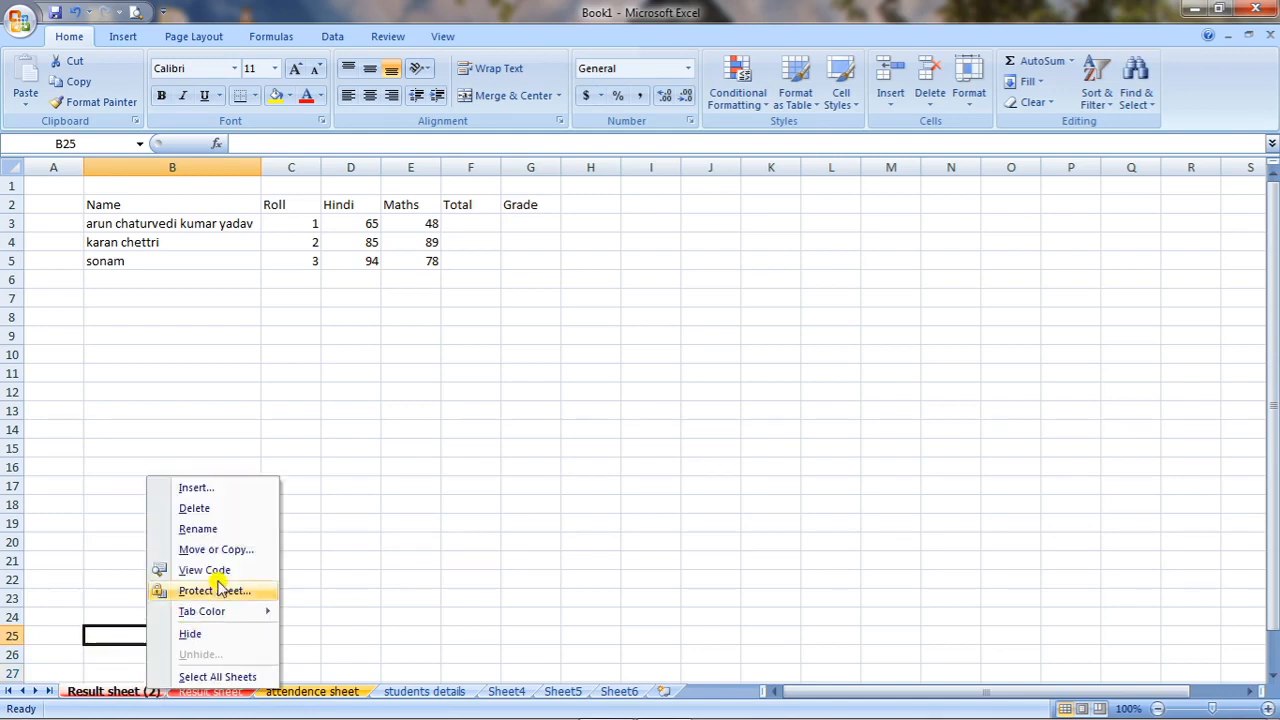
click(217, 507)
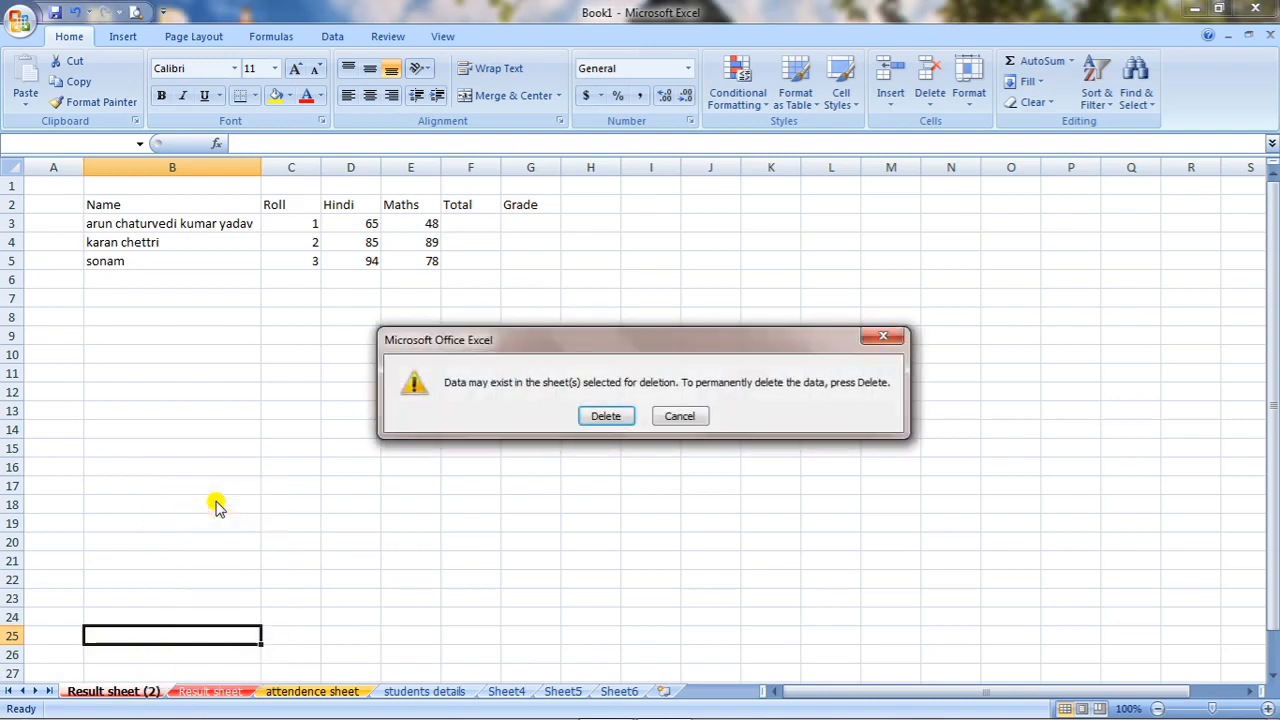
click(620, 418)
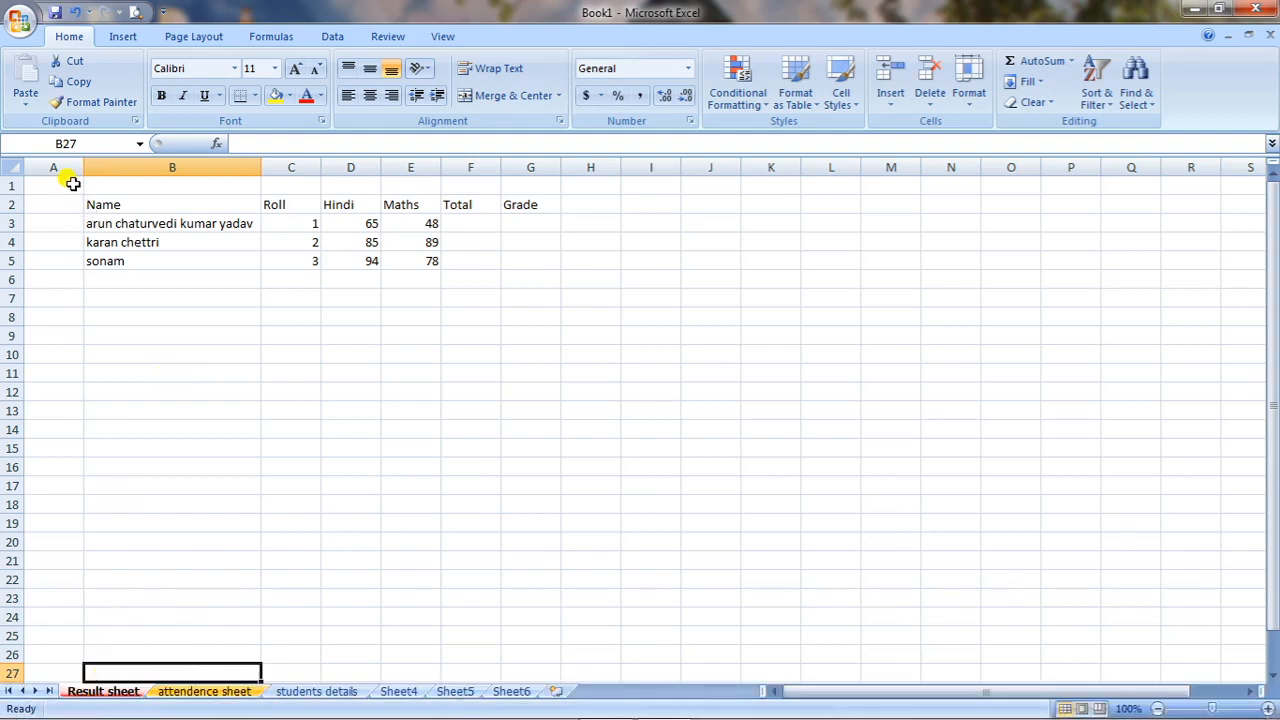
Copy the range A1:G11 from Result sheet to cell A1 of students details, and return to Result sheet.
drag(73, 183, 538, 367)
click(72, 87)
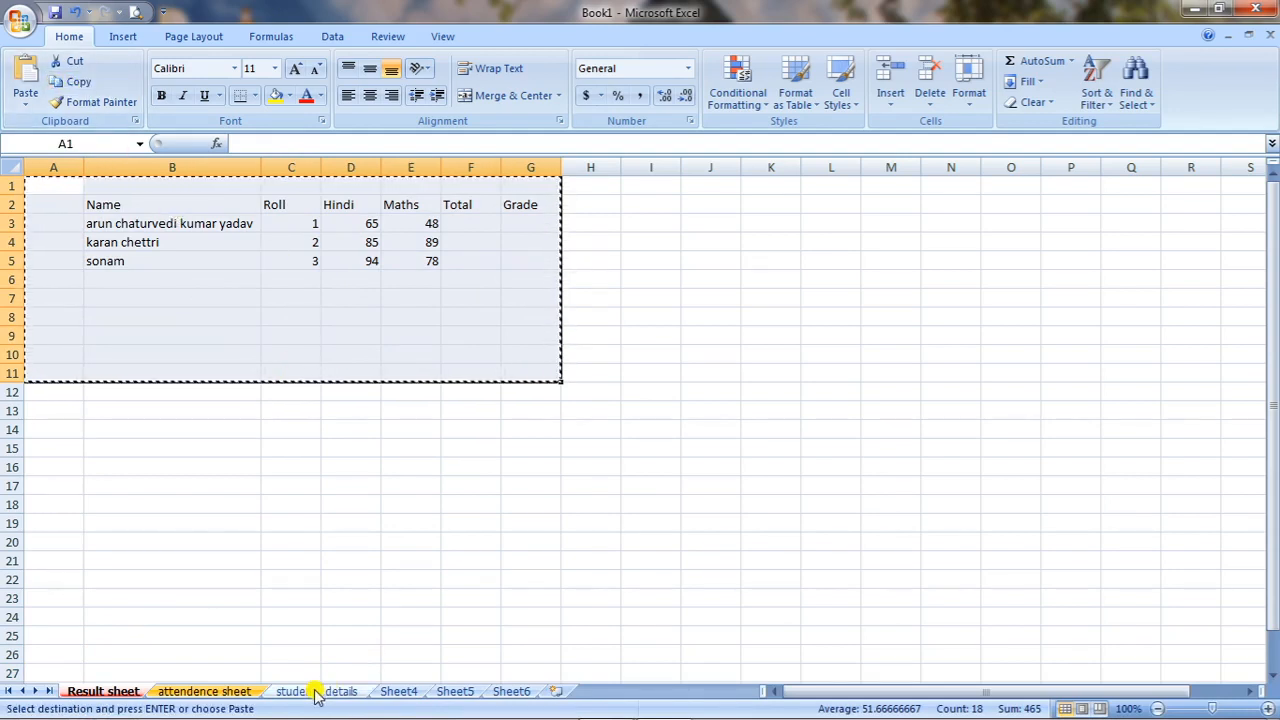
click(314, 693)
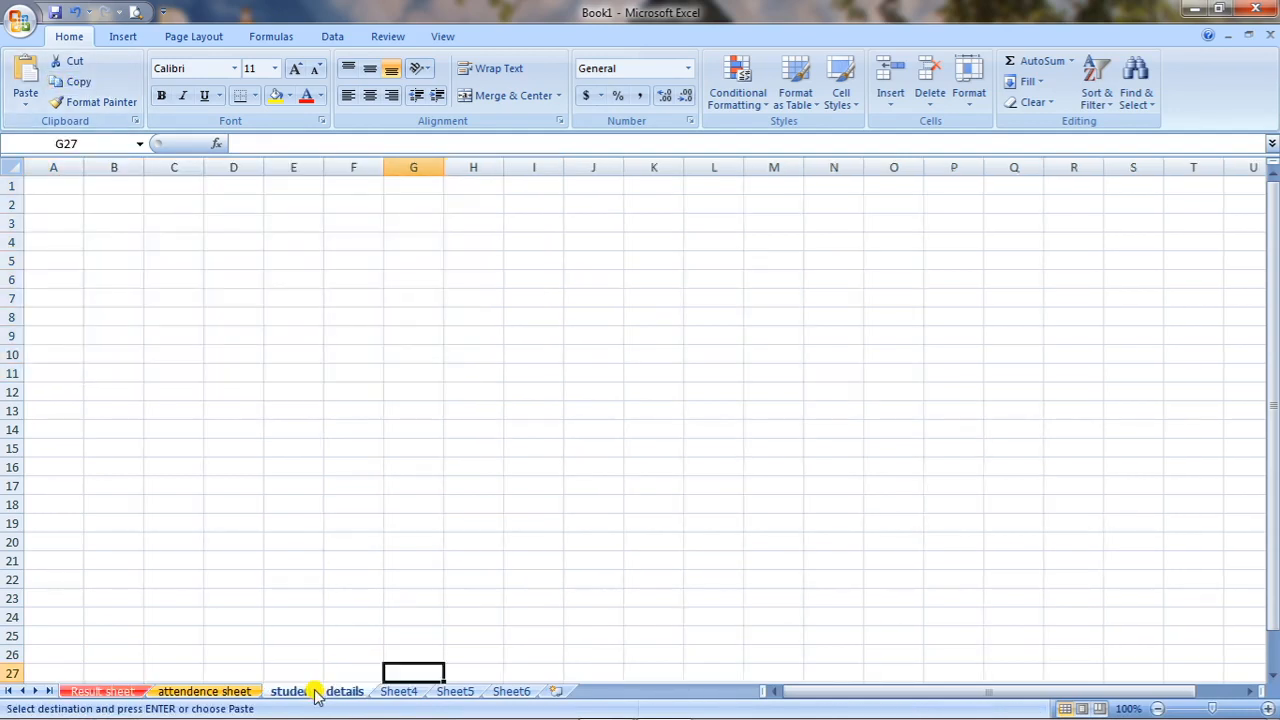
click(65, 190)
click(25, 80)
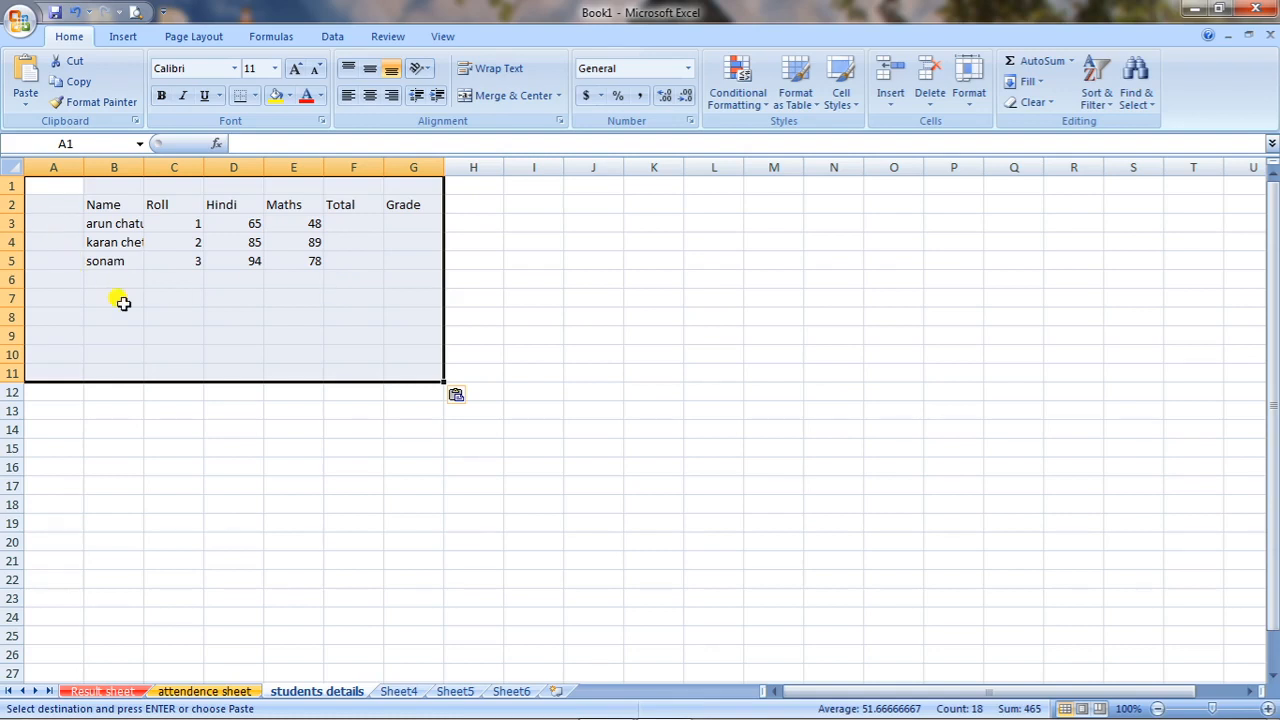
click(250, 449)
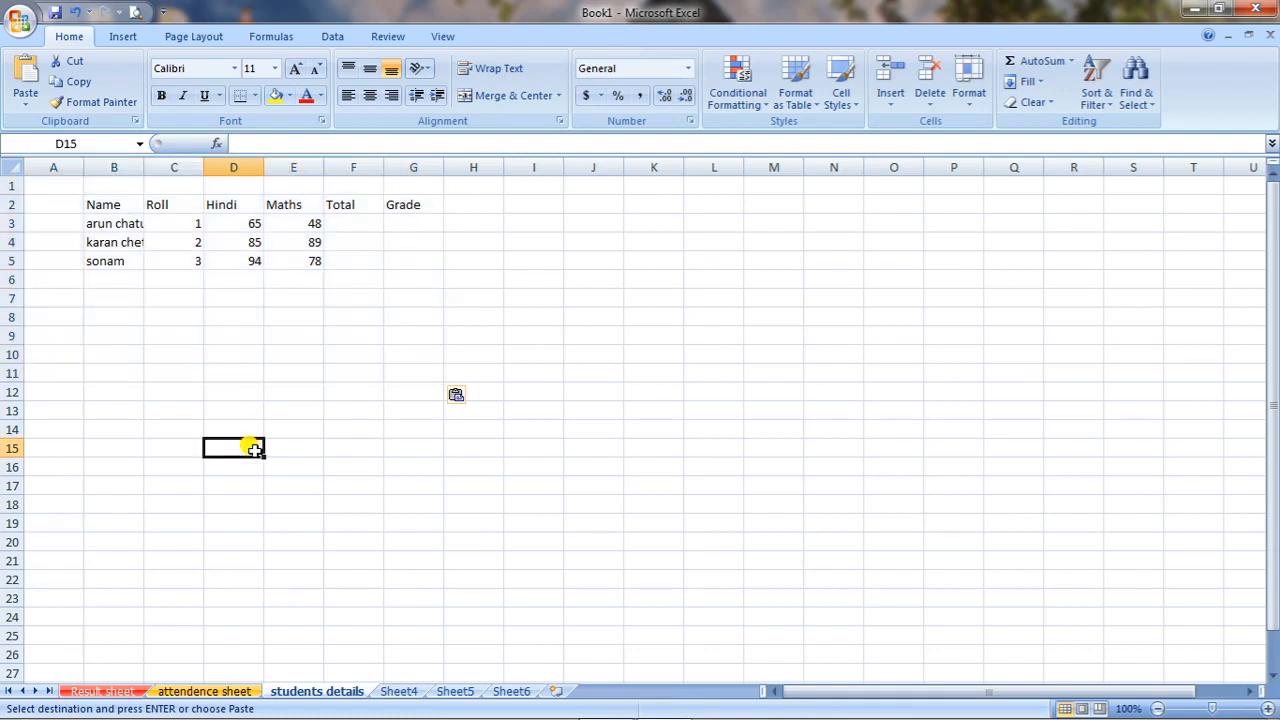
click(131, 681)
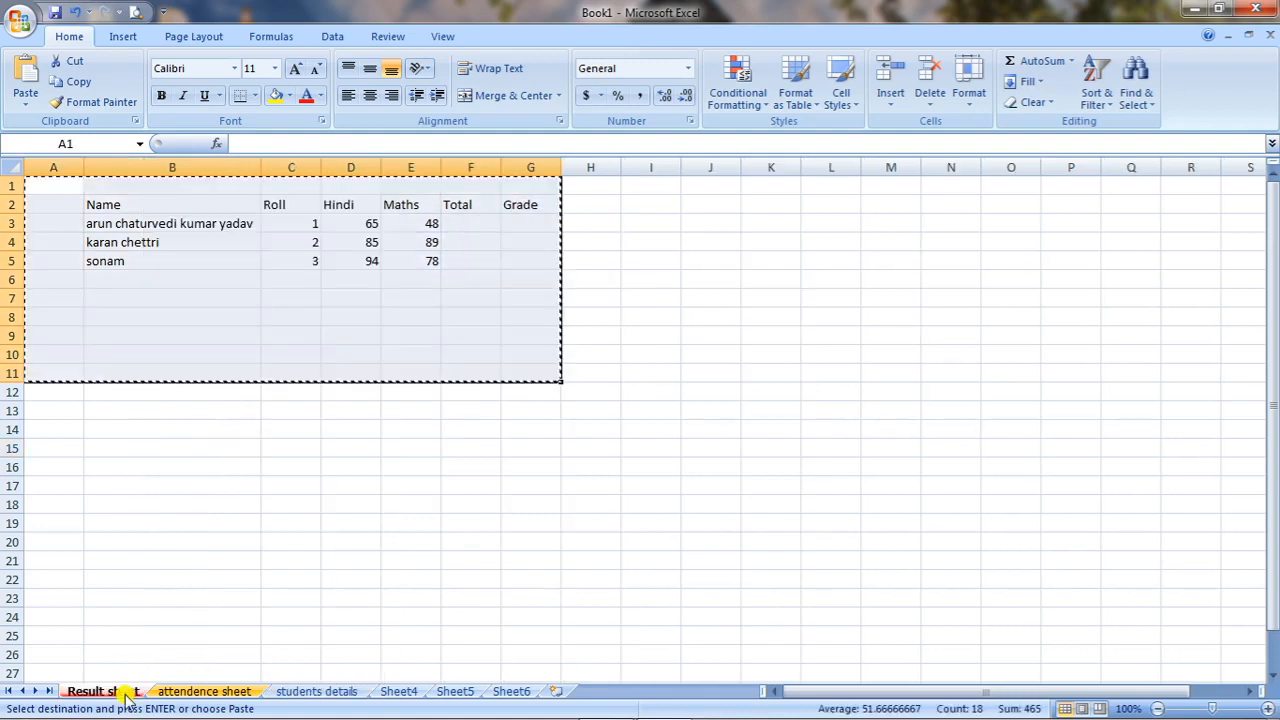
click(385, 527)
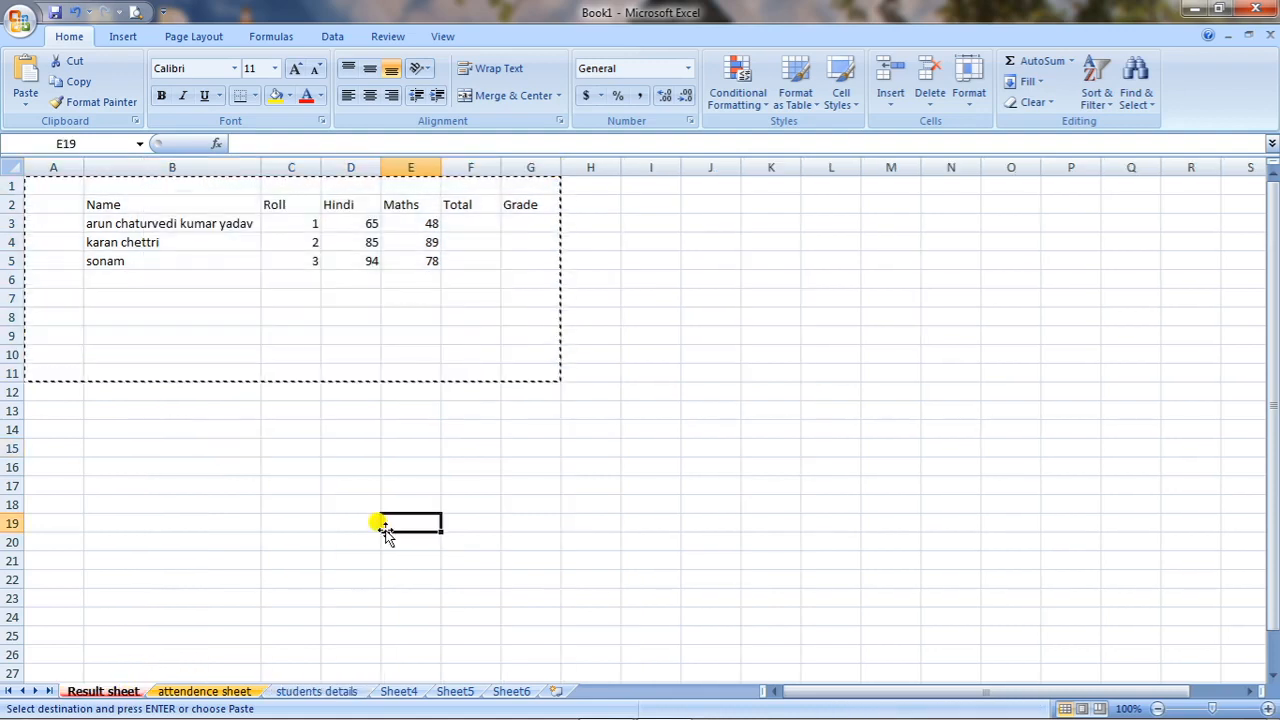
Fill the Total column for the three students with 100, 120 and 130 in cells F3 to F5.
click(487, 226)
text(100)
key(Return)
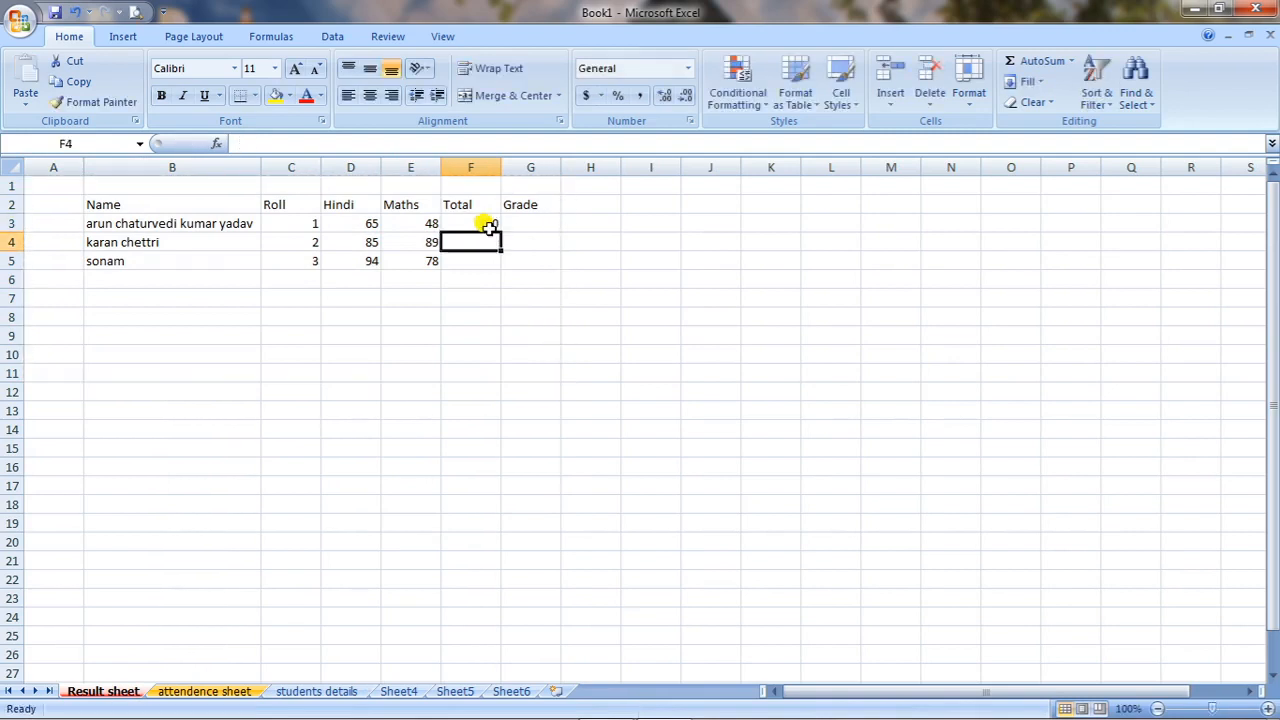
text(120)
key(Return)
text(130)
click(527, 249)
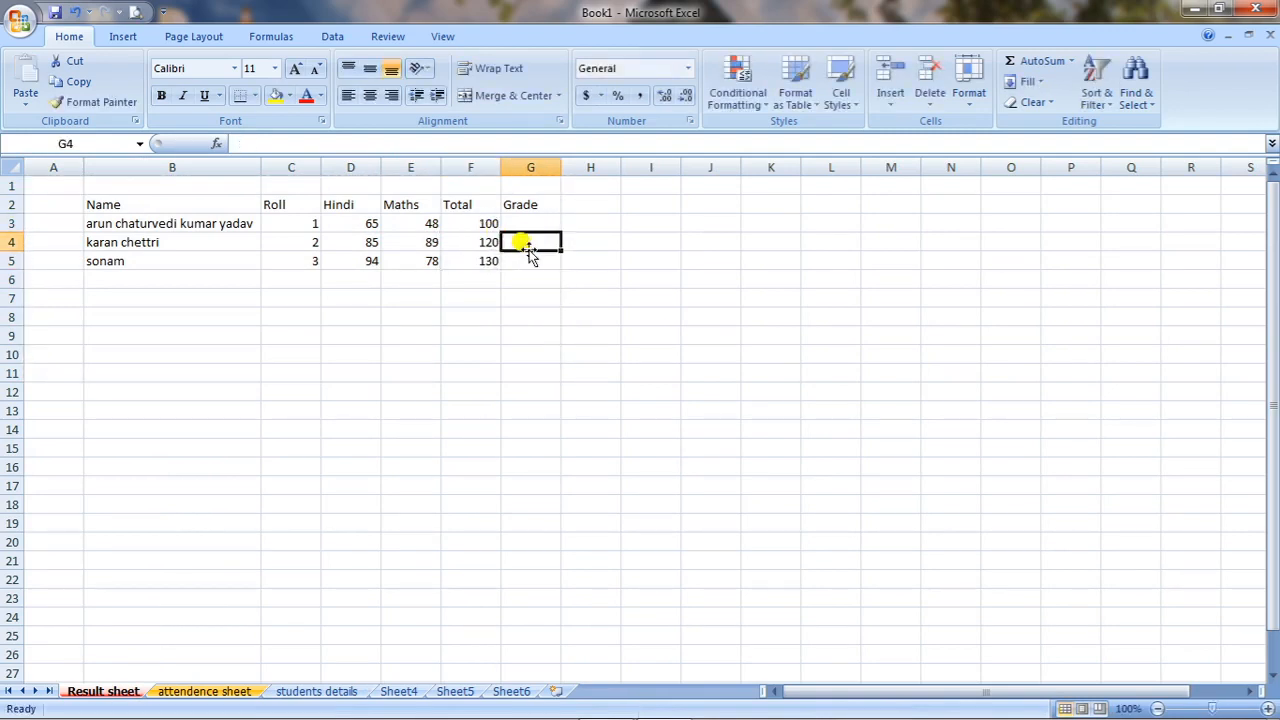
Fill the Grade column for the three students with a, b and c in cells G3 to G5.
click(527, 218)
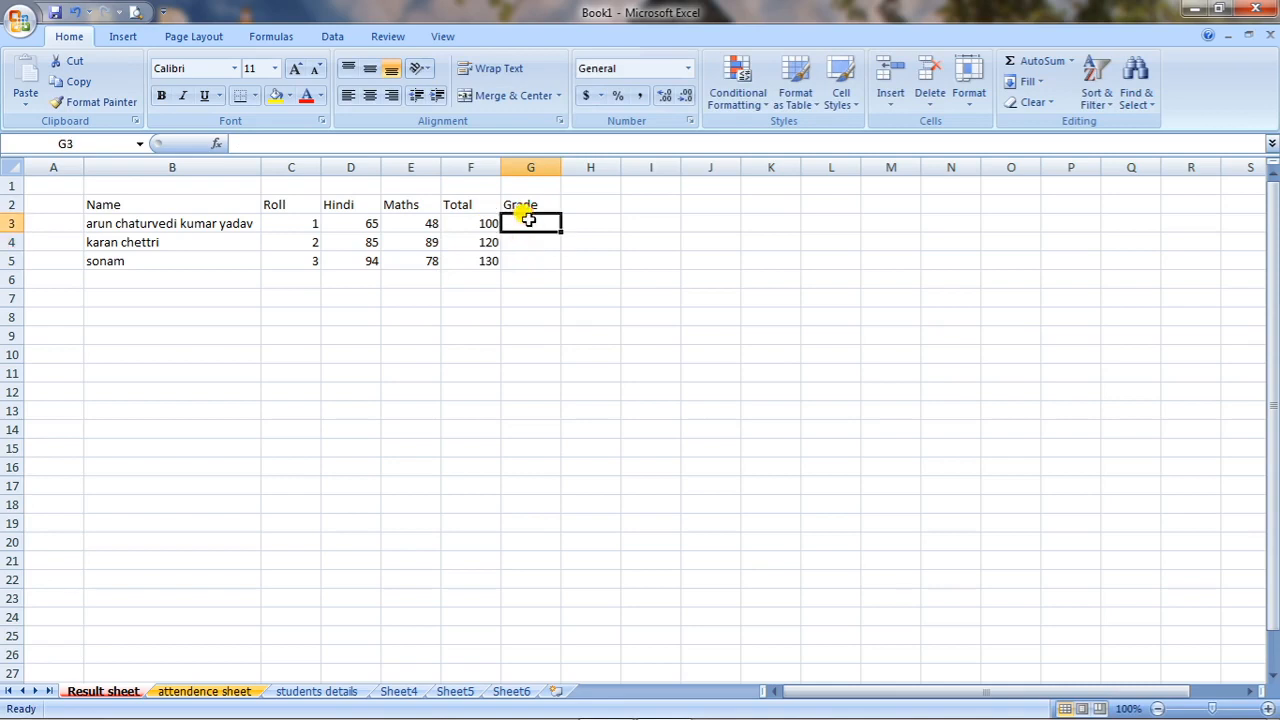
text(a)
key(Return)
text(b)
key(Return)
text(c)
click(510, 371)
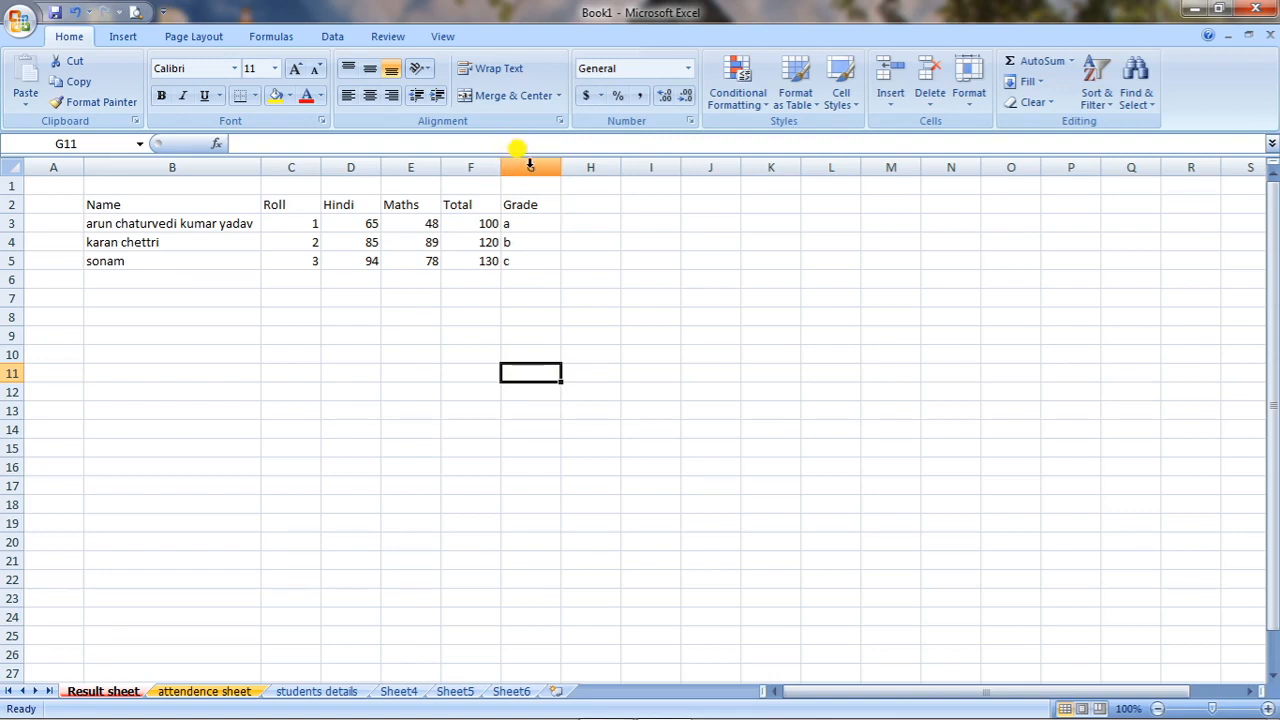
Insert a new column before the Grade column and enter the heading average in cell G2.
click(530, 166)
right_click(530, 166)
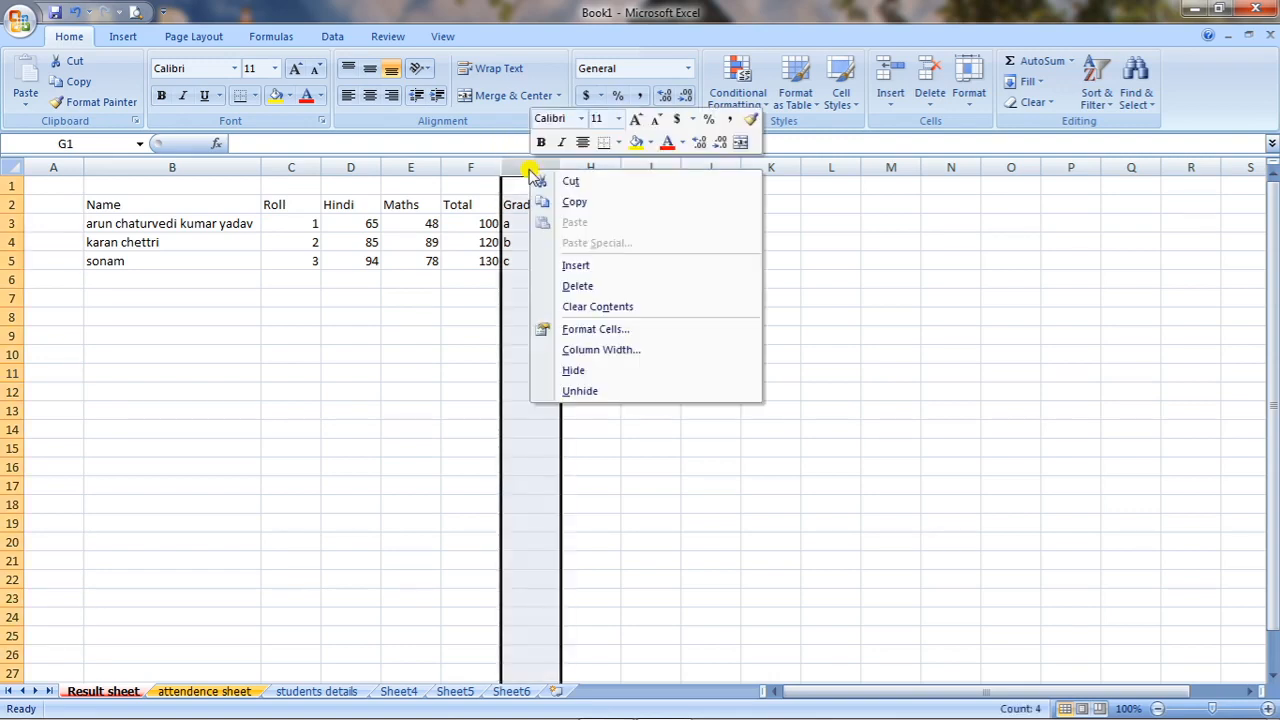
click(577, 266)
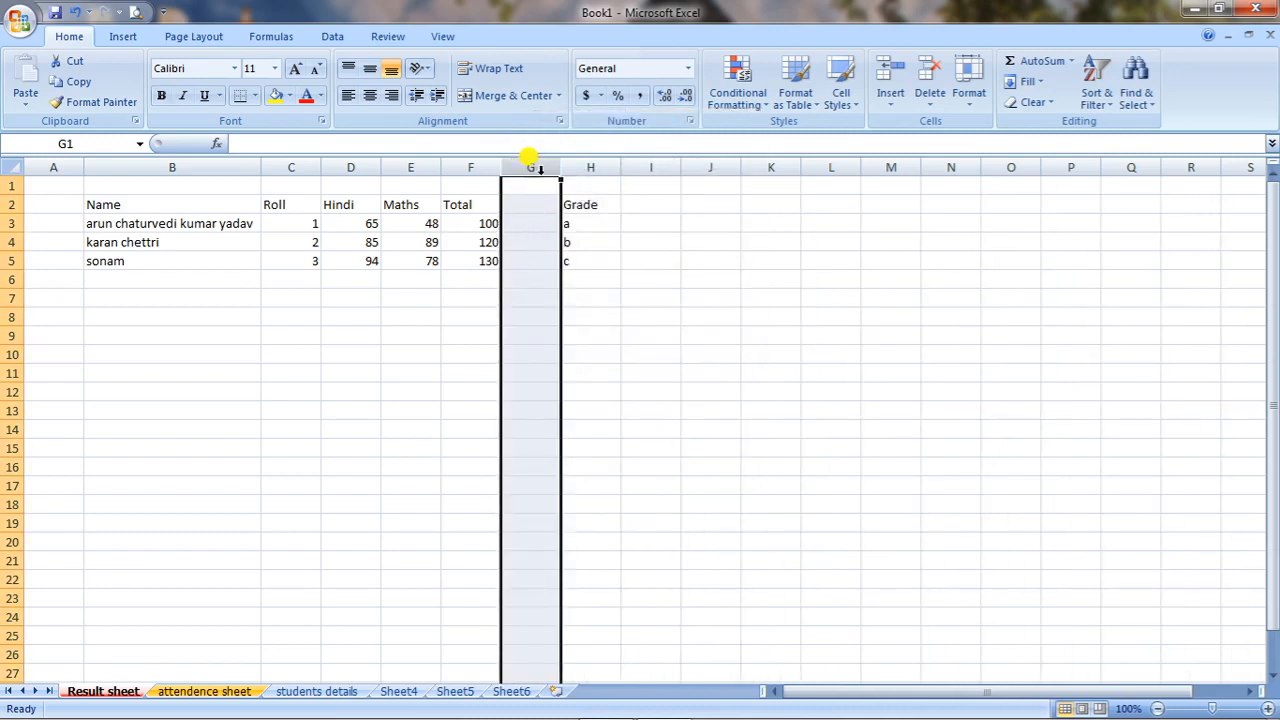
click(517, 258)
click(528, 207)
text(average)
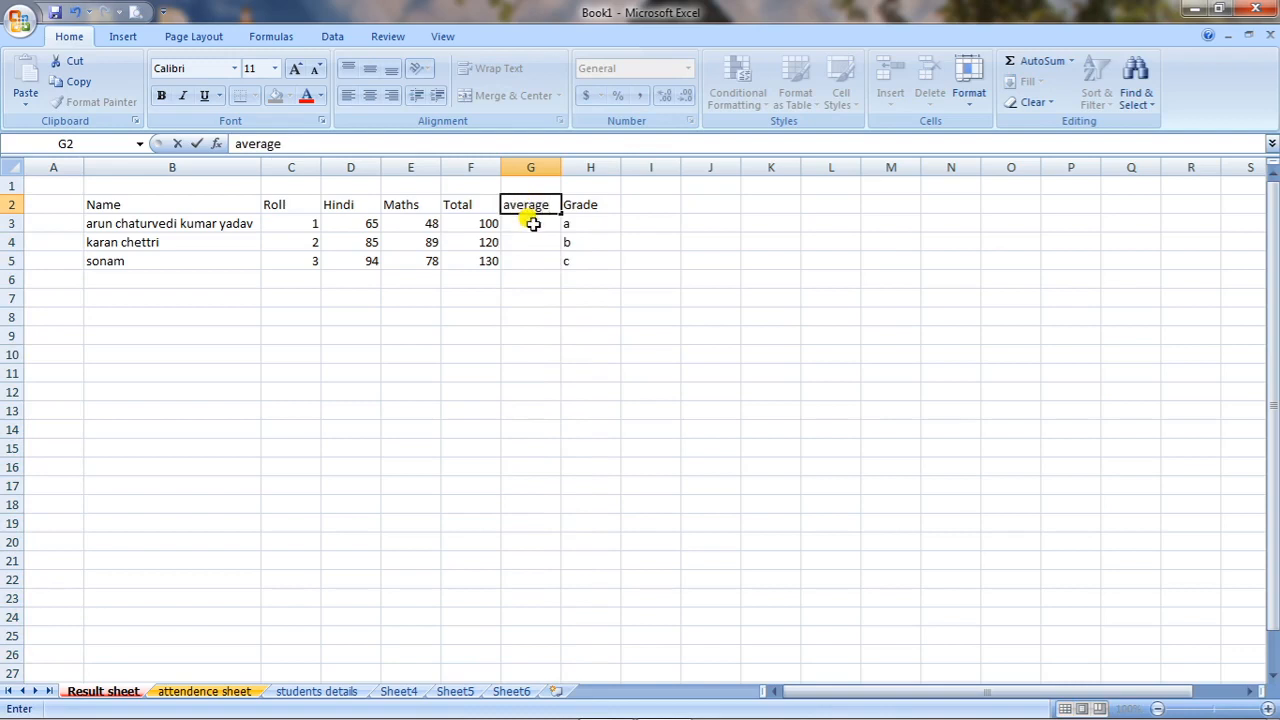
Fill the average column for the three students with 50, 60 and 70 in cells G3 to G5.
click(528, 219)
text(50)
key(Return)
text(60)
key(Return)
text(7)
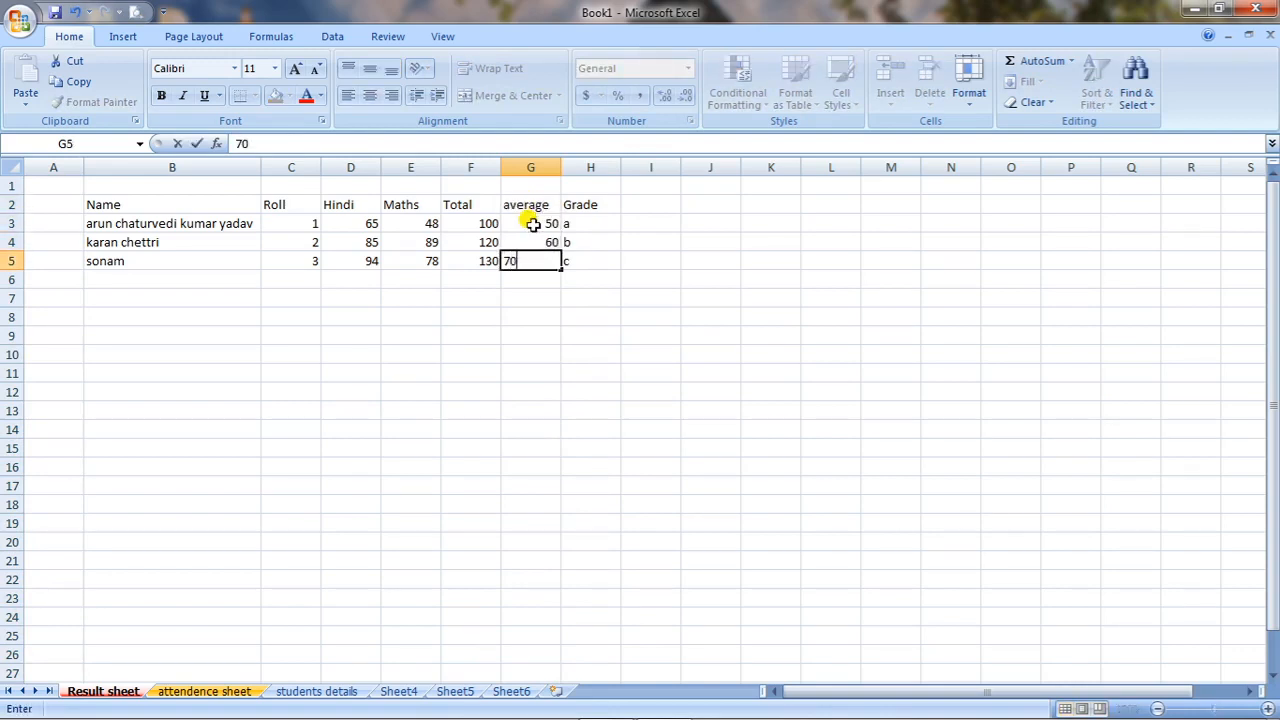
text(0)
click(531, 312)
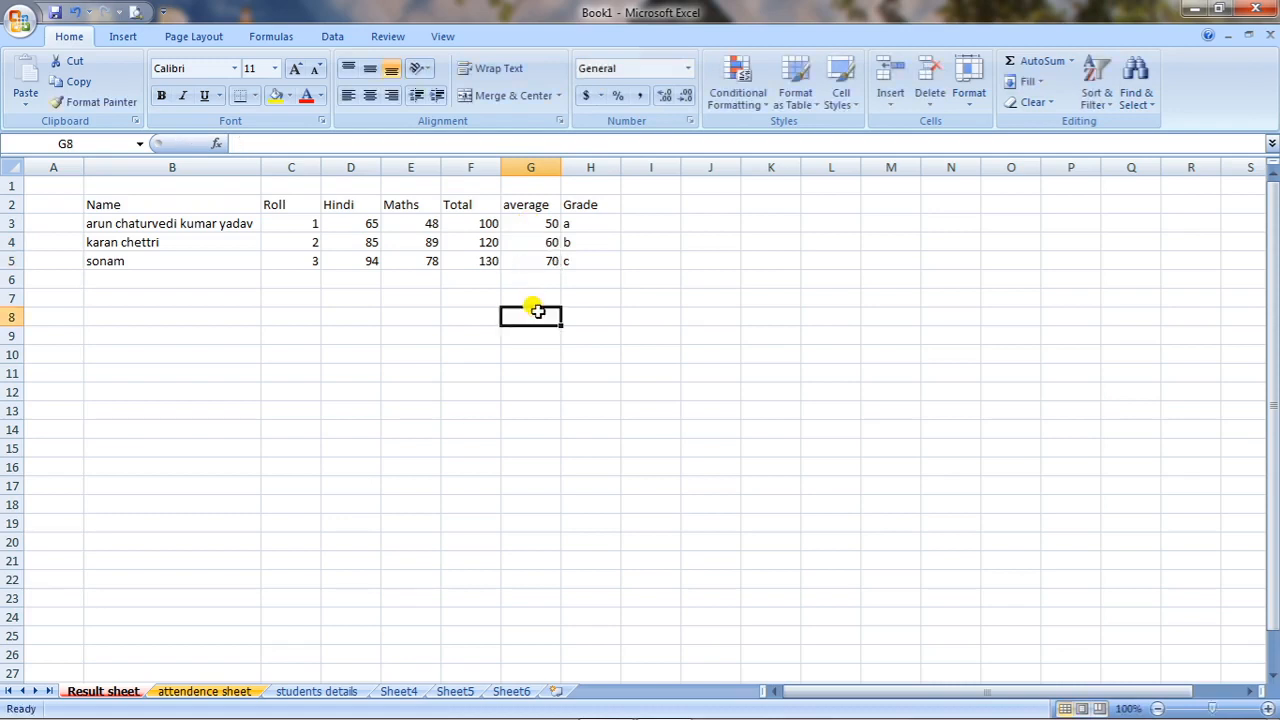
Insert a blank row above the table's heading row and select cell A2 in it.
right_click(17, 204)
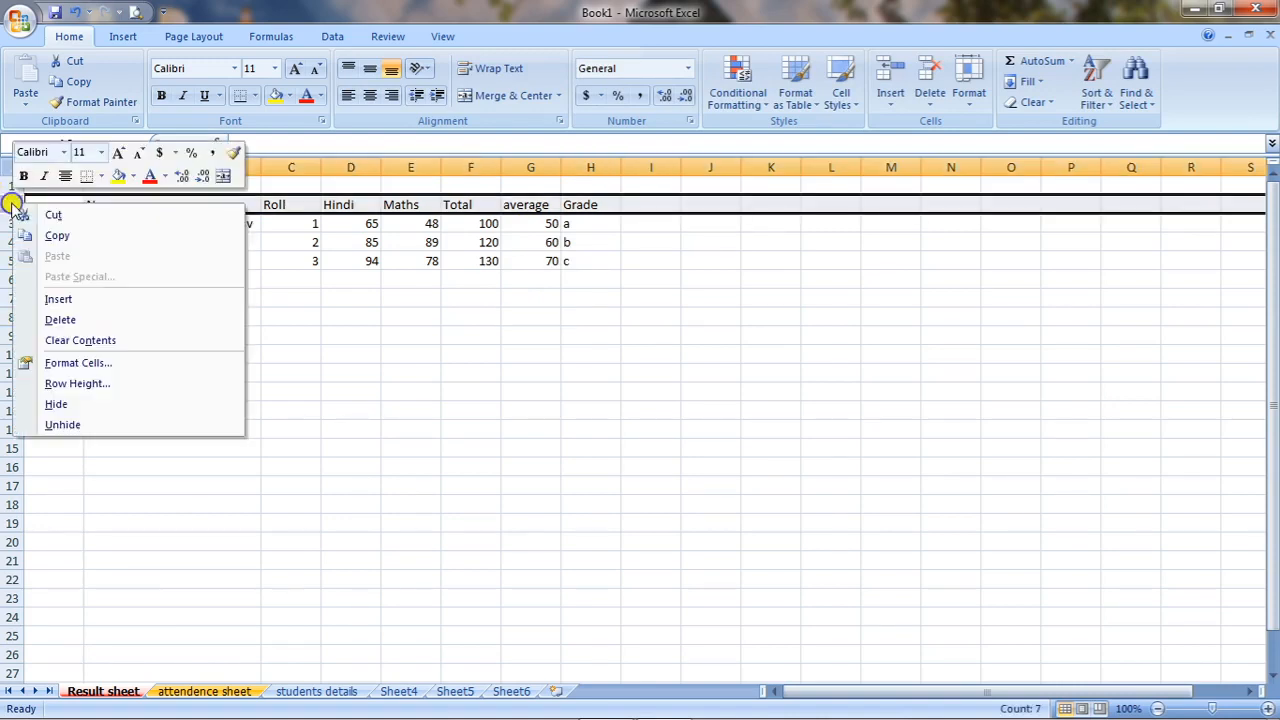
click(98, 300)
click(127, 205)
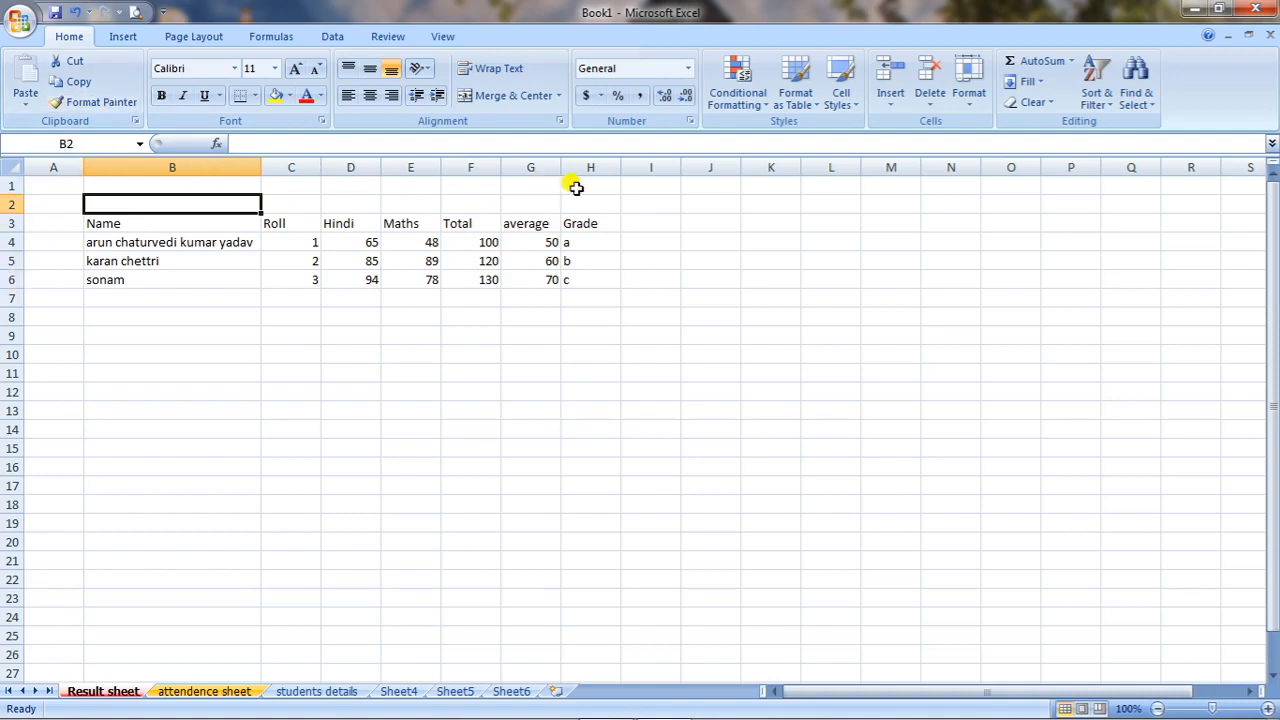
click(53, 206)
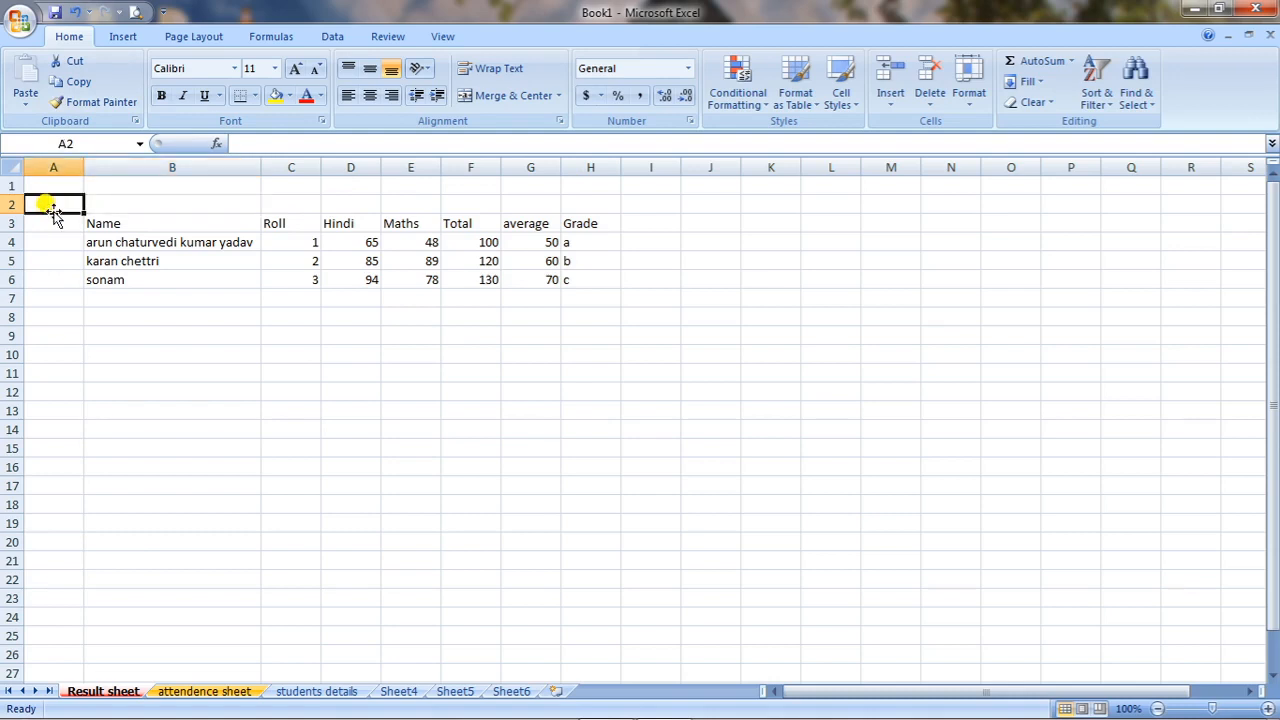